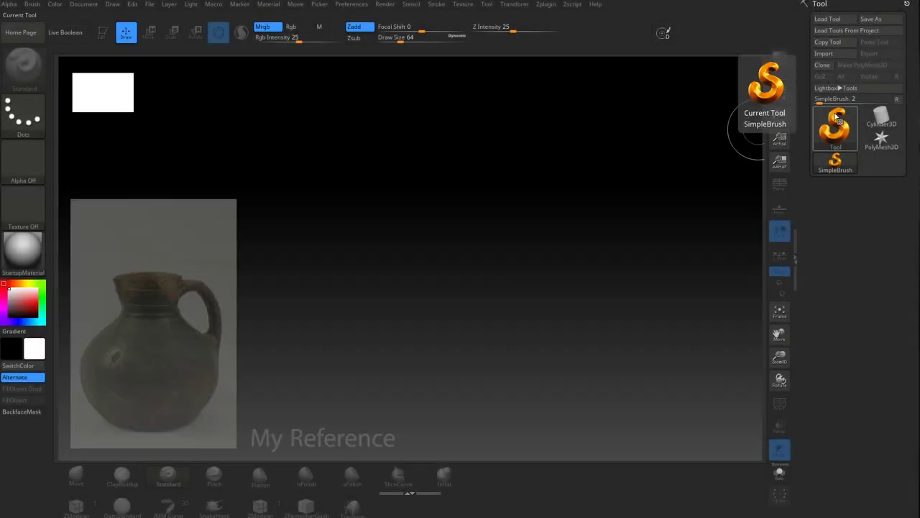
# Draw a Cylinder3D primitive on the canvas and put it into edit mode.
pyautogui.click(837, 119)
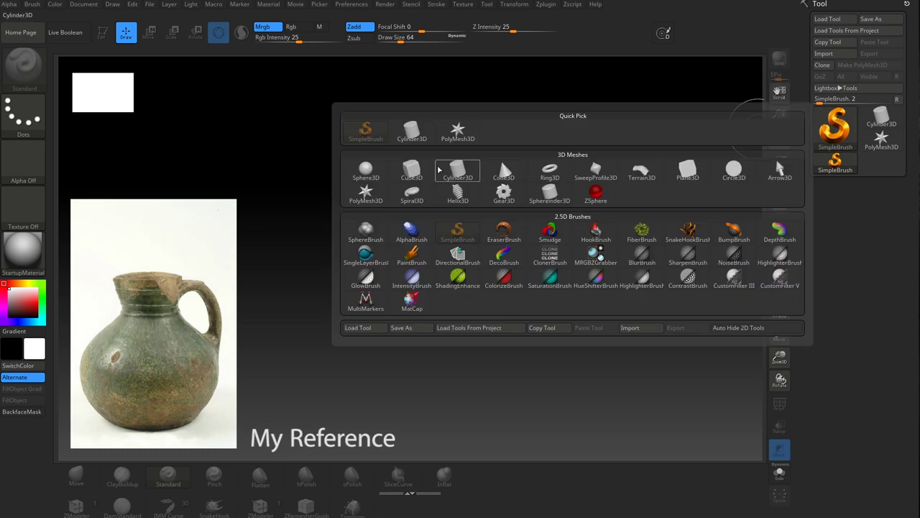
pyautogui.click(450, 177)
pyautogui.moveTo(397, 233); pyautogui.dragTo(388, 389)
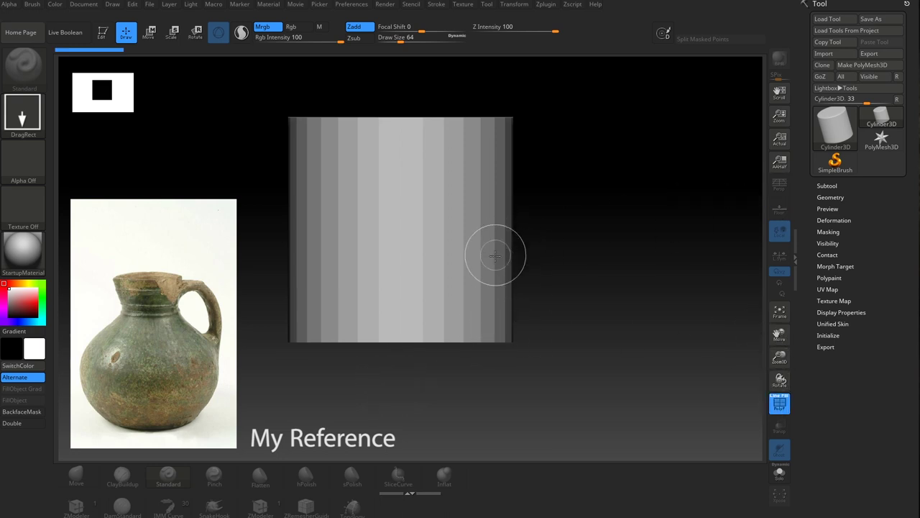
pyautogui.press('t')
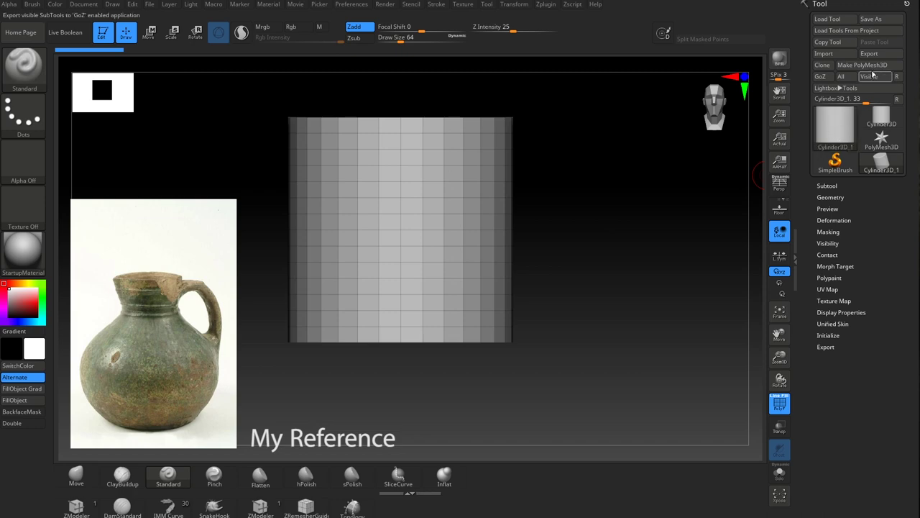
# Convert the cylinder to a PolyMesh3D and turn on the perspective view.
pyautogui.click(871, 66)
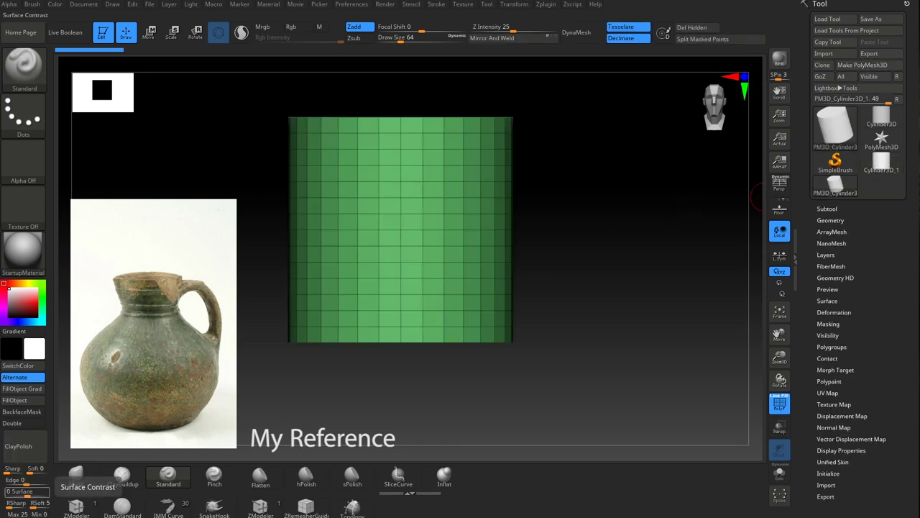
pyautogui.moveTo(611, 266); pyautogui.dragTo(618, 244)
pyautogui.click(862, 66)
pyautogui.click(782, 185)
# With the ZModeler brush, scale the lower edge loops of the cylinder to round off the vase's base.
pyautogui.click(271, 512)
pyautogui.press('space')
pyautogui.moveTo(587, 367); pyautogui.dragTo(572, 295)
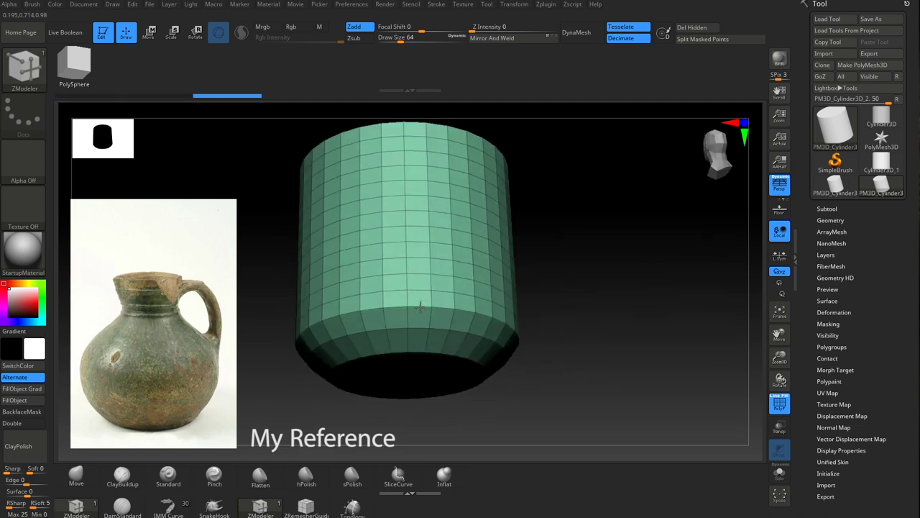
pyautogui.moveTo(420, 306); pyautogui.dragTo(395, 310)
pyautogui.moveTo(277, 328); pyautogui.dragTo(43, 180)
pyautogui.moveTo(561, 310); pyautogui.dragTo(551, 374)
pyautogui.moveTo(419, 307); pyautogui.dragTo(397, 311)
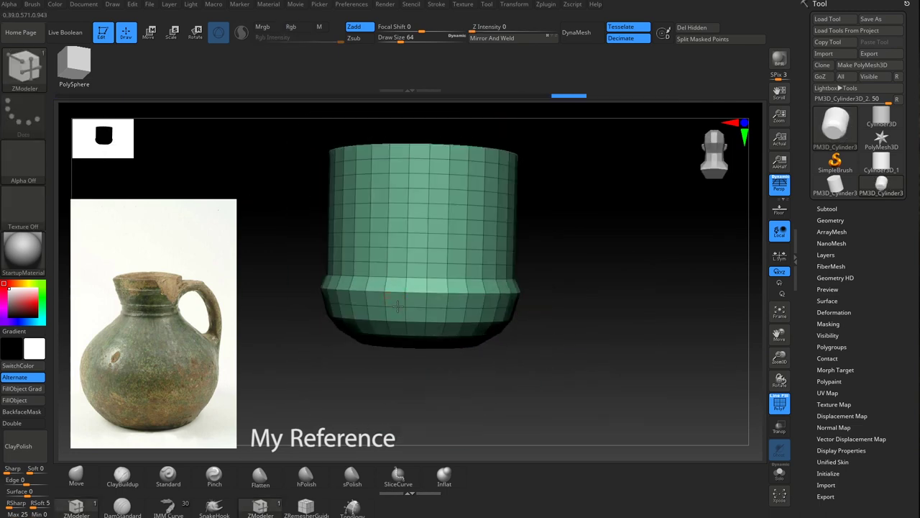
# Scale the complete edge loops around the middle of the cylinder to form a rounded vase belly.
pyautogui.moveTo(591, 359); pyautogui.dragTo(582, 338)
pyautogui.moveTo(370, 344); pyautogui.dragTo(371, 327)
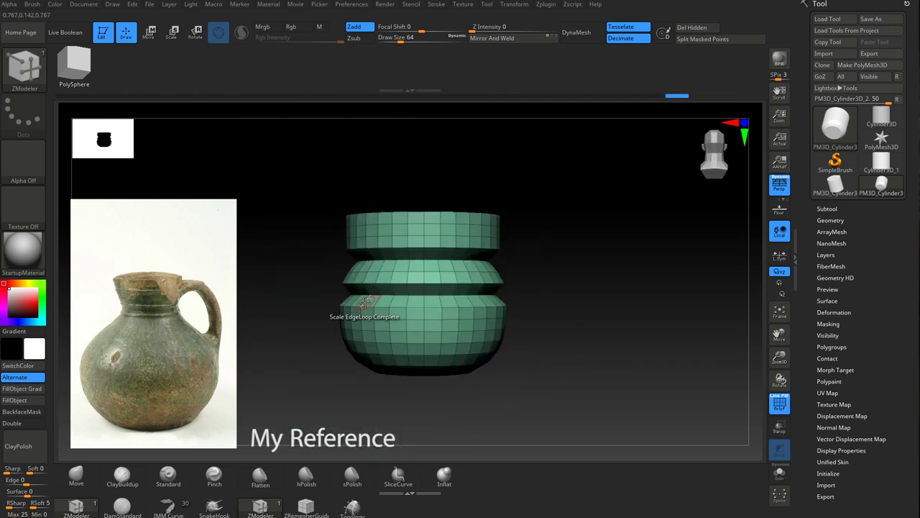
pyautogui.hotkey('ctrl', 'z')
pyautogui.moveTo(368, 296); pyautogui.dragTo(370, 309)
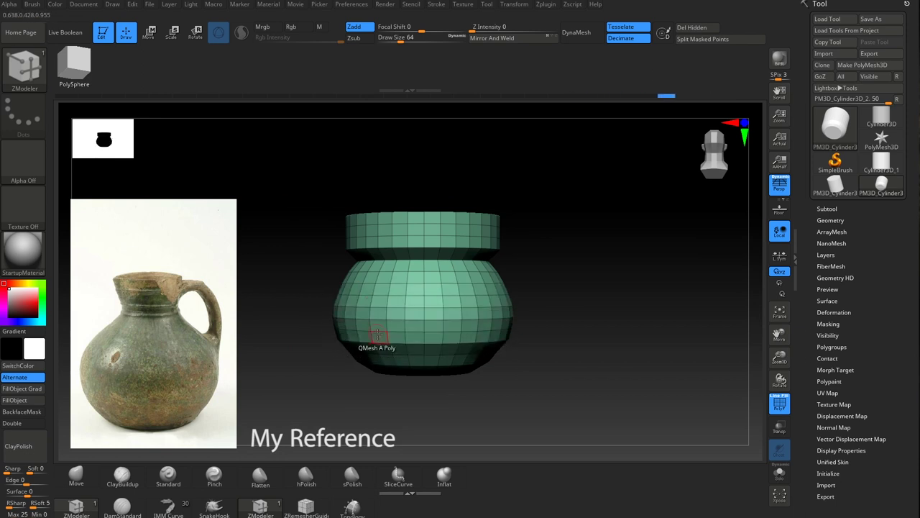
pyautogui.moveTo(476, 408); pyautogui.dragTo(475, 385)
pyautogui.moveTo(382, 360); pyautogui.dragTo(376, 368)
# Scale the upper edge loops inward to form the shoulder and narrow the top cap to the neck width.
pyautogui.moveTo(537, 259)
pyautogui.keyDown('alt'); pyautogui.mouseDown()
pyautogui.moveTo(538, 300)
pyautogui.moveTo(533, 291)
pyautogui.mouseUp(); pyautogui.keyUp('alt')
pyautogui.moveTo(407, 266); pyautogui.dragTo(407, 279)
pyautogui.moveTo(390, 222); pyautogui.dragTo(395, 241)
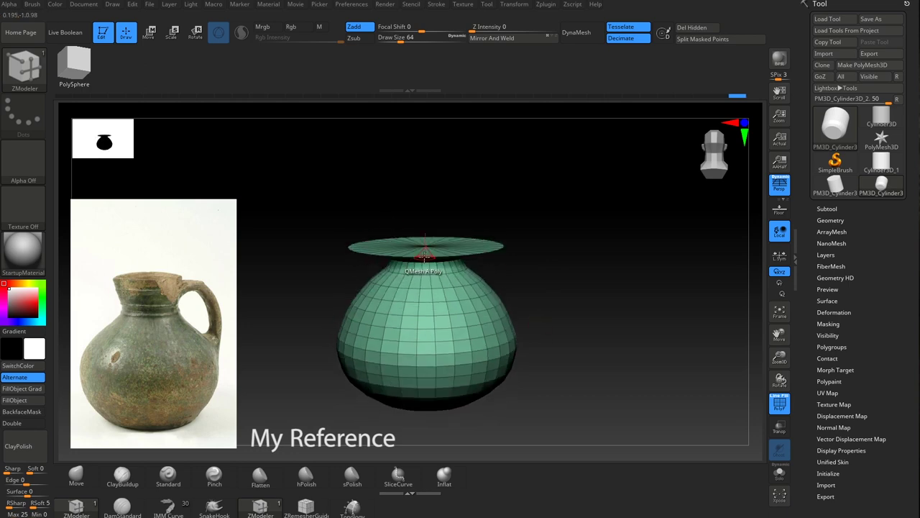
pyautogui.moveTo(512, 241)
pyautogui.mouseDown()
pyautogui.moveTo(515, 267)
pyautogui.moveTo(520, 248)
pyautogui.mouseUp()
pyautogui.keyDown('ctrl'); pyautogui.click(434, 277); pyautogui.keyUp('ctrl')
pyautogui.keyDown('ctrl'); pyautogui.click(520, 248); pyautogui.keyUp('ctrl')
pyautogui.keyDown('ctrl'); pyautogui.click(554, 282); pyautogui.keyUp('ctrl')
pyautogui.keyDown('alt'); pyautogui.moveTo(553, 282); pyautogui.dragTo(551, 323); pyautogui.keyUp('alt')
# Extrude the top cap upward with the ZModeler Extrude action to build a neck that flares at the mouth.
pyautogui.press('space')
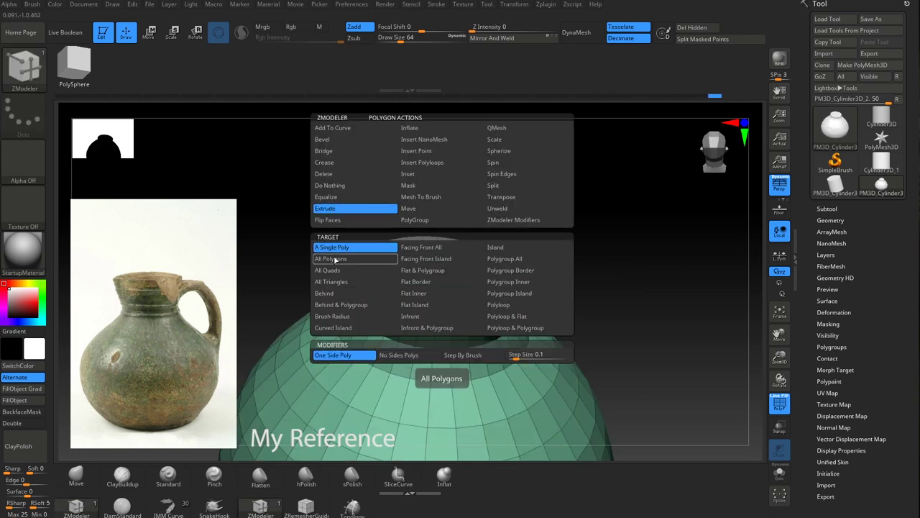
pyautogui.click(335, 260)
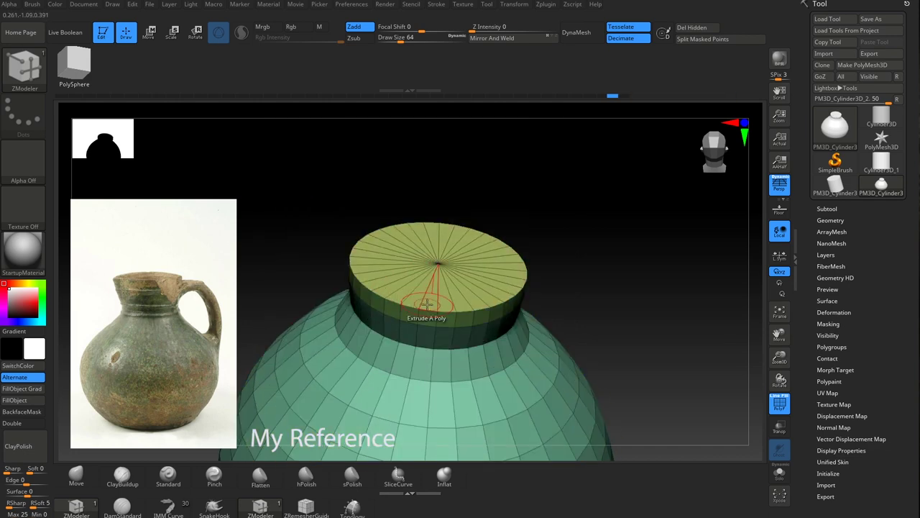
pyautogui.moveTo(425, 308); pyautogui.dragTo(435, 307)
pyautogui.moveTo(626, 329)
pyautogui.mouseDown()
pyautogui.moveTo(629, 297)
pyautogui.moveTo(627, 328)
pyautogui.mouseUp()
pyautogui.moveTo(436, 309); pyautogui.dragTo(427, 309)
pyautogui.moveTo(604, 316)
pyautogui.mouseDown()
pyautogui.moveTo(606, 285)
pyautogui.moveTo(604, 320)
pyautogui.mouseUp()
pyautogui.moveTo(461, 263)
pyautogui.keyDown('alt'); pyautogui.mouseDown()
pyautogui.moveTo(436, 257)
pyautogui.moveTo(548, 263)
pyautogui.mouseUp(); pyautogui.keyUp('alt')
pyautogui.moveTo(458, 263); pyautogui.dragTo(465, 289, button='right')
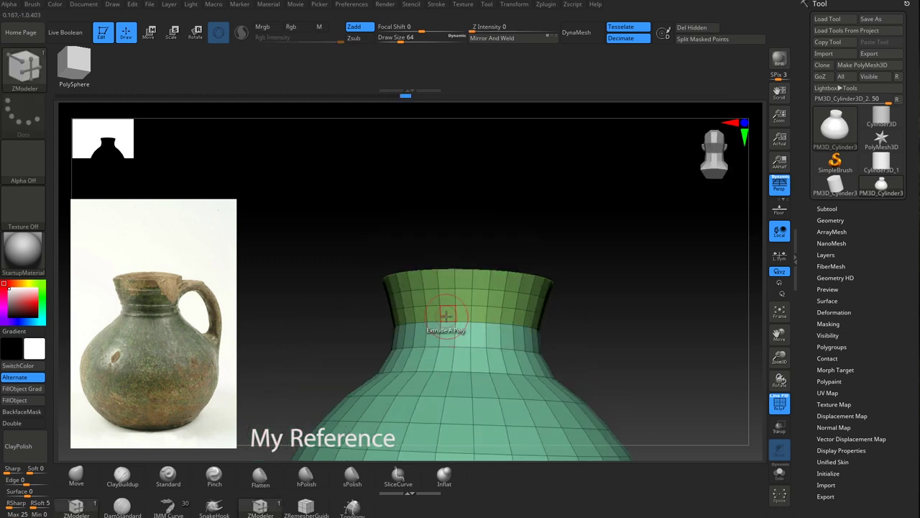
pyautogui.keyDown('shift'); pyautogui.moveTo(445, 317); pyautogui.dragTo(454, 320); pyautogui.keyUp('shift')
pyautogui.hotkey('ctrl', 'z')
pyautogui.moveTo(686, 338); pyautogui.dragTo(681, 358)
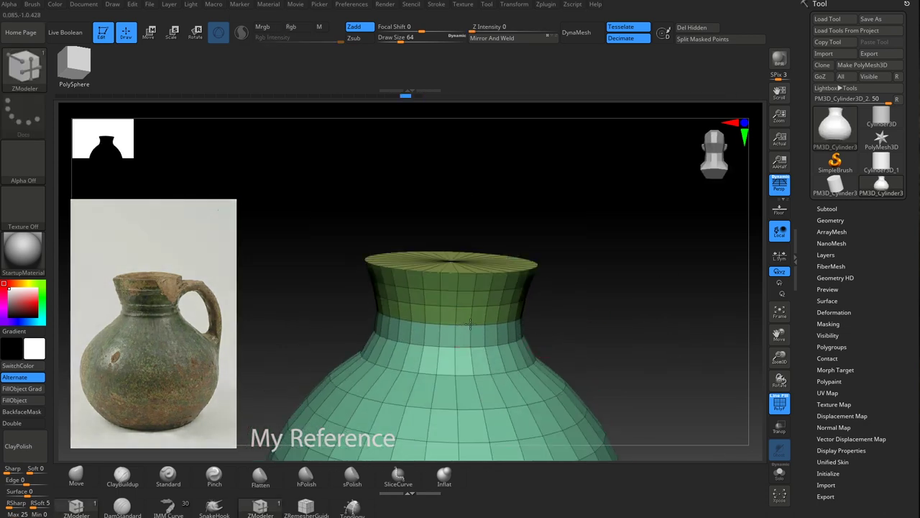
pyautogui.moveTo(470, 323)
pyautogui.keyDown('ctrl'); pyautogui.mouseDown(button='right')
pyautogui.moveTo(565, 278)
pyautogui.moveTo(499, 333)
pyautogui.moveTo(503, 367)
pyautogui.mouseUp(button='right'); pyautogui.keyUp('ctrl')
pyautogui.moveTo(392, 295)
pyautogui.keyDown('alt'); pyautogui.mouseDown()
pyautogui.moveTo(362, 264)
pyautogui.moveTo(388, 302)
pyautogui.moveTo(376, 356)
pyautogui.mouseUp(); pyautogui.keyUp('alt')
pyautogui.press('space')
pyautogui.click(353, 174)
pyautogui.hotkey('ctrl', 'z')
# Inset the cap on top of the neck to leave a thin rim around the mouth.
pyautogui.press('space')
pyautogui.click(448, 355)
pyautogui.press('space')
pyautogui.click(395, 366)
pyautogui.moveTo(378, 312); pyautogui.dragTo(373, 333)
pyautogui.moveTo(403, 302)
pyautogui.keyDown('alt'); pyautogui.mouseDown()
pyautogui.moveTo(384, 283)
pyautogui.moveTo(388, 324)
pyautogui.moveTo(392, 302)
pyautogui.mouseUp(); pyautogui.keyUp('alt')
pyautogui.press('space')
pyautogui.click(460, 150)
pyautogui.moveTo(535, 280); pyautogui.dragTo(549, 320, button='right')
pyautogui.moveTo(549, 320); pyautogui.dragTo(552, 342)
# Extrude the inset cap downward to hollow out the vase's mouth.
pyautogui.keyDown('alt'); pyautogui.moveTo(392, 248); pyautogui.dragTo(400, 276); pyautogui.keyUp('alt')
pyautogui.press('space')
pyautogui.moveTo(405, 316); pyautogui.dragTo(407, 346)
pyautogui.moveTo(596, 310)
pyautogui.mouseDown()
pyautogui.moveTo(614, 239)
pyautogui.moveTo(611, 316)
pyautogui.mouseUp()
pyautogui.keyDown('alt'); pyautogui.moveTo(392, 248); pyautogui.dragTo(361, 250); pyautogui.keyUp('alt')
pyautogui.rightClick(597, 316)
pyautogui.moveTo(598, 316); pyautogui.dragTo(600, 259)
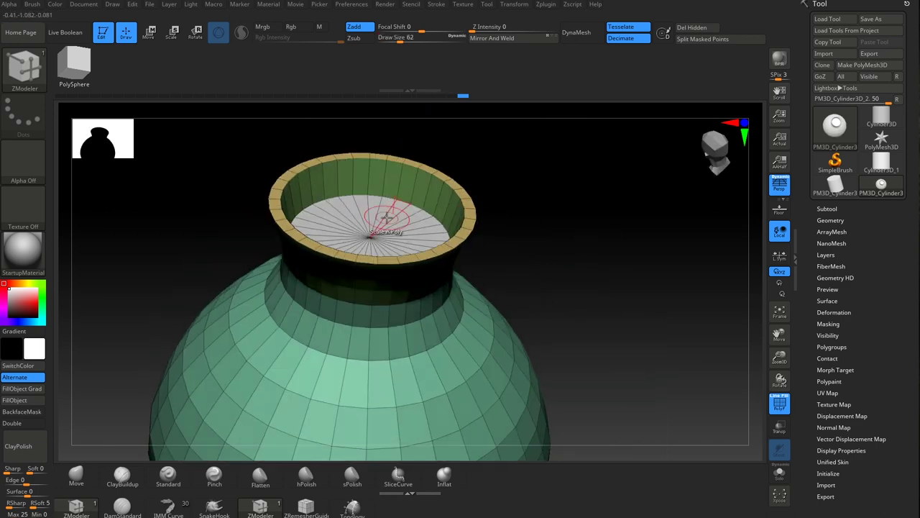
# Push the floor of the opening deeper into the neck.
pyautogui.press('space')
pyautogui.moveTo(368, 209); pyautogui.dragTo(367, 220)
pyautogui.moveTo(534, 219)
pyautogui.mouseDown()
pyautogui.moveTo(547, 248)
pyautogui.moveTo(523, 264)
pyautogui.mouseUp()
pyautogui.moveTo(550, 317); pyautogui.dragTo(545, 230)
pyautogui.press('space')
pyautogui.moveTo(364, 326); pyautogui.dragTo(544, 271, button='right')
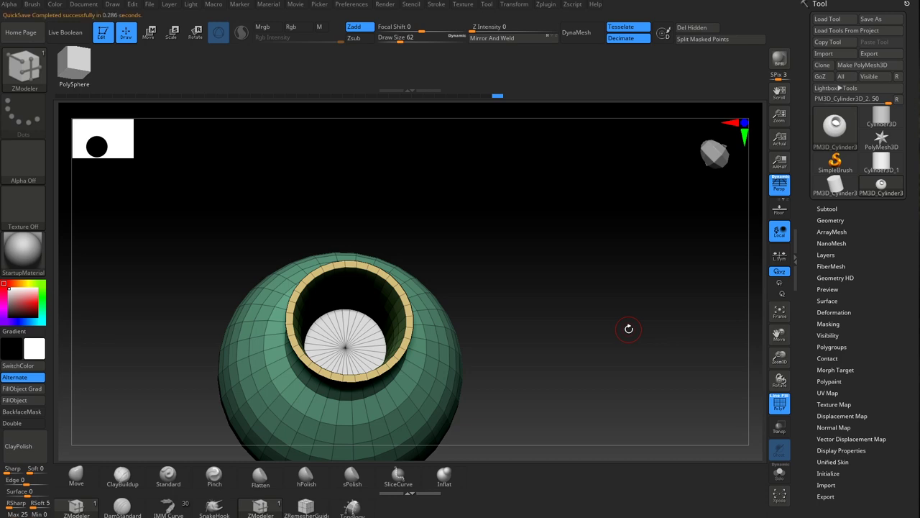
# Extrude the opening's floor further down into the vase body using the Extrude action.
pyautogui.press('space')
pyautogui.click(354, 208)
pyautogui.press('space')
pyautogui.moveTo(345, 344); pyautogui.dragTo(354, 326, button='right')
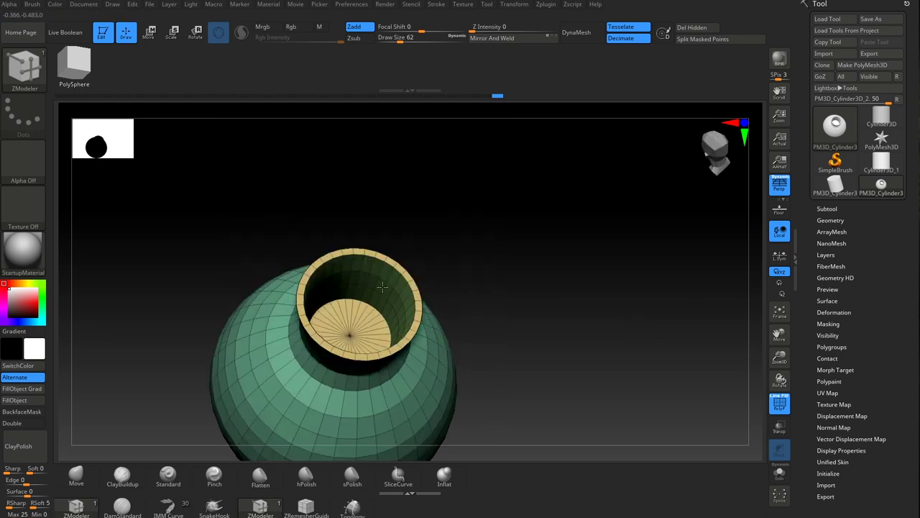
pyautogui.moveTo(495, 373); pyautogui.dragTo(471, 404, button='right')
pyautogui.moveTo(343, 338); pyautogui.dragTo(346, 246, button='right')
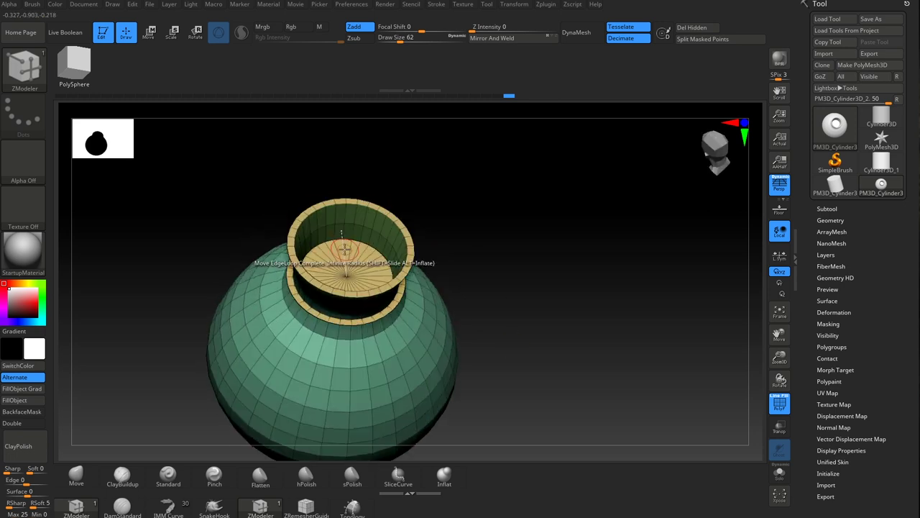
pyautogui.press('space')
pyautogui.click(321, 207)
pyautogui.keyDown('alt'); pyautogui.moveTo(355, 275); pyautogui.dragTo(339, 274); pyautogui.keyUp('alt')
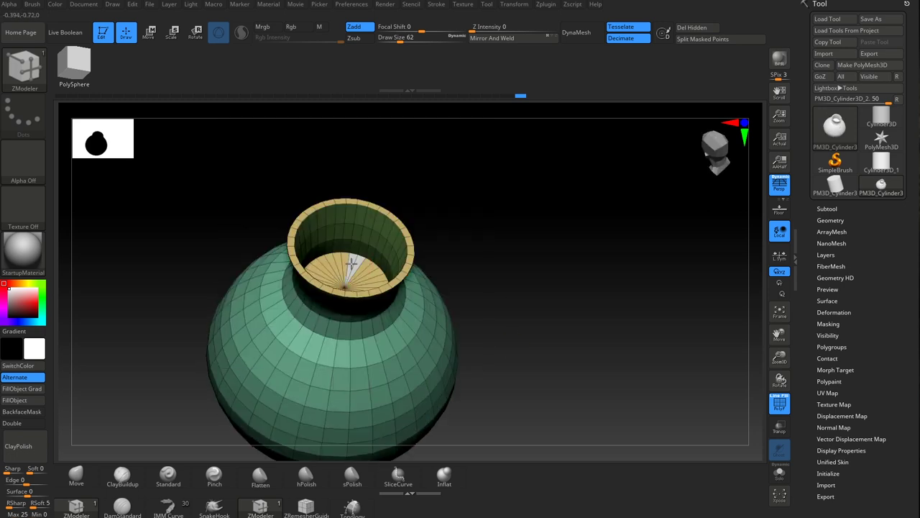
pyautogui.moveTo(496, 296); pyautogui.dragTo(495, 317, button='right')
pyautogui.moveTo(335, 286)
pyautogui.keyDown('alt'); pyautogui.mouseDown()
pyautogui.moveTo(355, 303)
pyautogui.moveTo(384, 280)
pyautogui.mouseUp(); pyautogui.keyUp('alt')
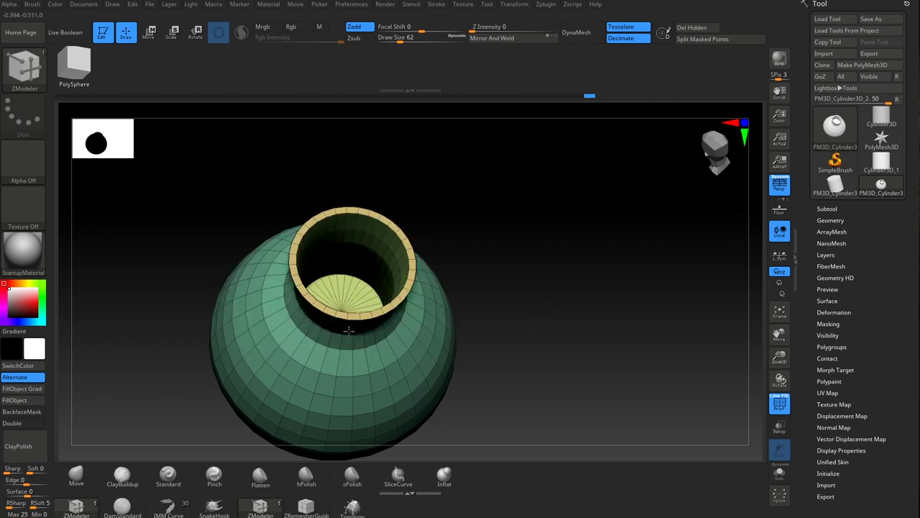
# Set the edge action to Scale with the EdgeLoop Complete target and adjust the loops inside the neck.
pyautogui.moveTo(350, 329); pyautogui.dragTo(388, 352, button='right')
pyautogui.keyDown('ctrl'); pyautogui.moveTo(388, 352); pyautogui.dragTo(594, 369, button='right'); pyautogui.keyUp('ctrl')
pyautogui.press('space')
pyautogui.click(520, 242)
pyautogui.click(323, 366)
pyautogui.moveTo(402, 327); pyautogui.dragTo(410, 265, button='right')
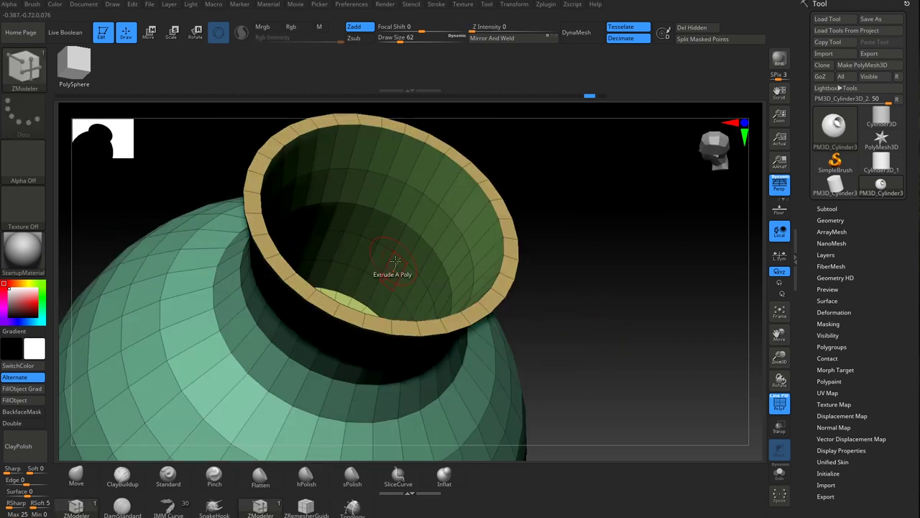
pyautogui.moveTo(391, 338); pyautogui.dragTo(394, 363, button='right')
pyautogui.moveTo(381, 363)
pyautogui.mouseDown()
pyautogui.moveTo(414, 363)
pyautogui.moveTo(394, 361)
pyautogui.mouseUp()
# Scale the edge loops where the neck meets the shoulder to smooth the vase's profile.
pyautogui.keyDown('ctrl'); pyautogui.moveTo(496, 338); pyautogui.dragTo(503, 306, button='right'); pyautogui.keyUp('ctrl')
pyautogui.keyDown('ctrl'); pyautogui.moveTo(503, 306); pyautogui.dragTo(518, 345, button='right'); pyautogui.keyUp('ctrl')
pyautogui.keyDown('alt'); pyautogui.moveTo(353, 314); pyautogui.dragTo(354, 325); pyautogui.keyUp('alt')
pyautogui.moveTo(354, 325); pyautogui.dragTo(360, 284, button='right')
pyautogui.moveTo(360, 284); pyautogui.dragTo(345, 306)
pyautogui.hotkey('ctrl', 'z')
pyautogui.moveTo(237, 370); pyautogui.dragTo(295, 375, button='right')
pyautogui.moveTo(270, 295); pyautogui.dragTo(284, 316)
pyautogui.moveTo(402, 317); pyautogui.dragTo(404, 291, button='right')
pyautogui.moveTo(257, 145); pyautogui.dragTo(500, 313, button='right')
# Insert additional edge loops around the neck to mark out thin bands.
pyautogui.press('space')
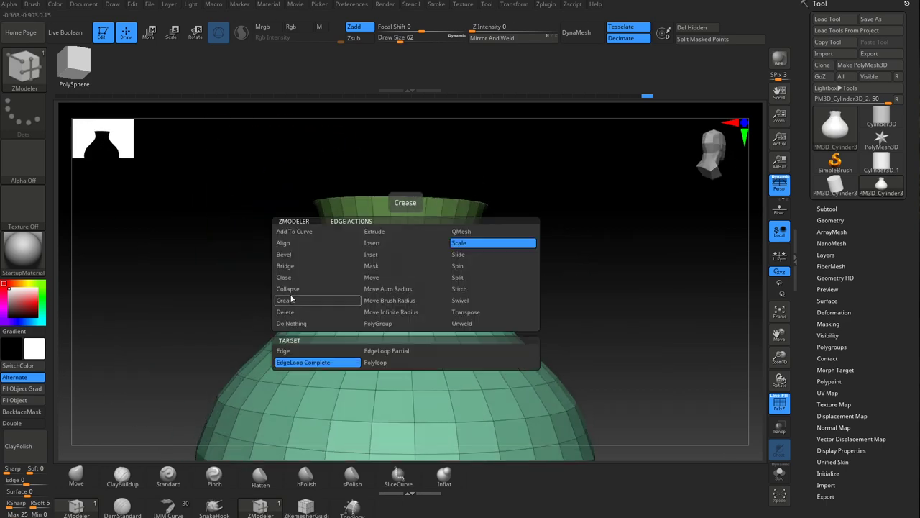
pyautogui.click(322, 362)
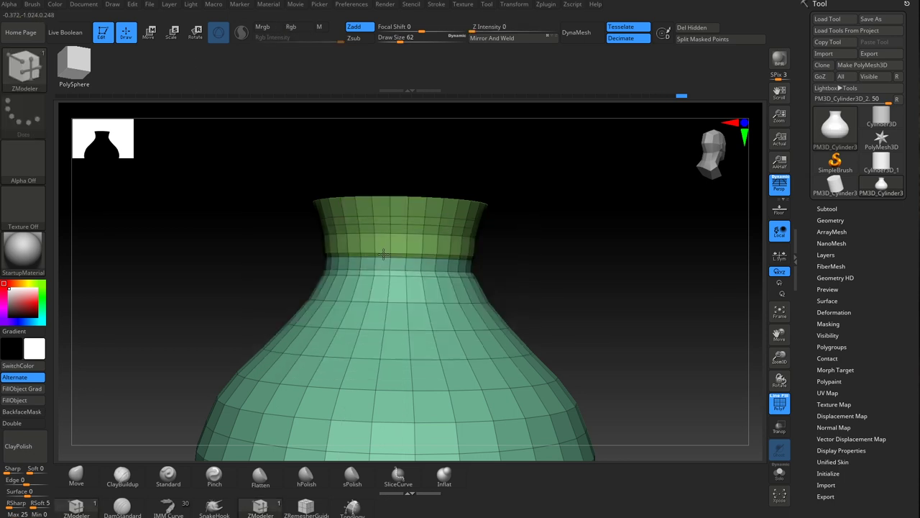
pyautogui.moveTo(381, 247); pyautogui.dragTo(335, 223, button='right')
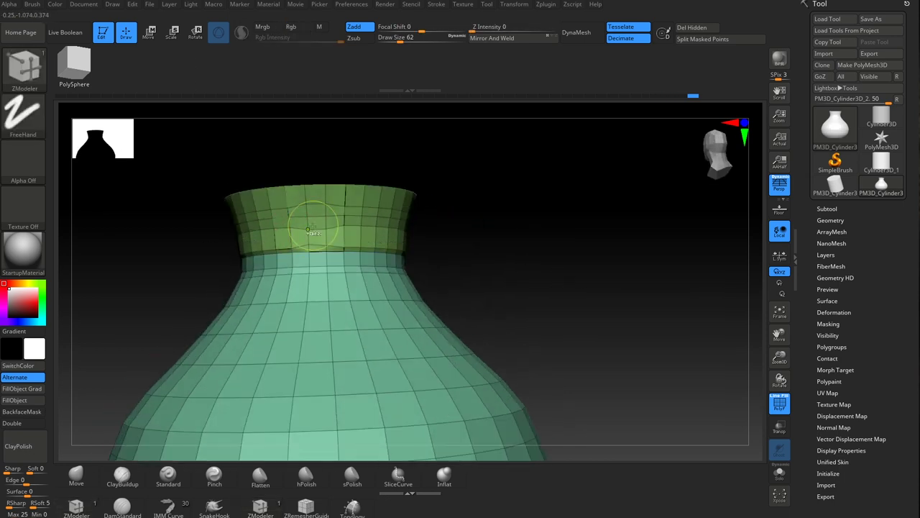
pyautogui.moveTo(473, 267); pyautogui.dragTo(497, 230, button='right')
# Extrude the thin polygon bands around the neck outward into raised rings.
pyautogui.press('space')
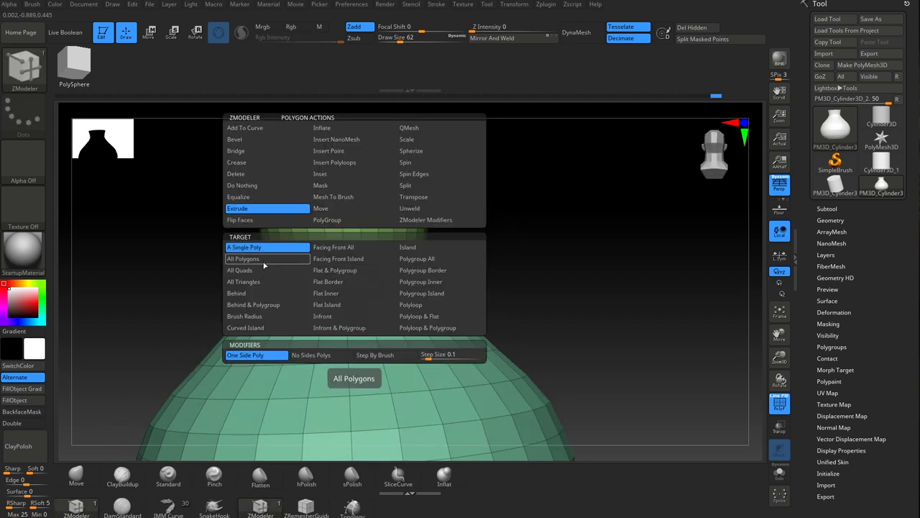
pyautogui.click(267, 261)
pyautogui.moveTo(353, 267); pyautogui.dragTo(344, 260)
pyautogui.moveTo(532, 270); pyautogui.dragTo(309, 234, button='right')
pyautogui.click(329, 211)
pyautogui.moveTo(496, 233); pyautogui.dragTo(503, 180, button='right')
pyautogui.moveTo(503, 180); pyautogui.dragTo(467, 158, button='right')
pyautogui.keyDown('ctrl'); pyautogui.moveTo(467, 159); pyautogui.dragTo(461, 198, button='right'); pyautogui.keyUp('ctrl')
pyautogui.moveTo(496, 230)
pyautogui.mouseDown(button='right')
pyautogui.moveTo(535, 271)
pyautogui.moveTo(523, 248)
pyautogui.mouseUp(button='right')
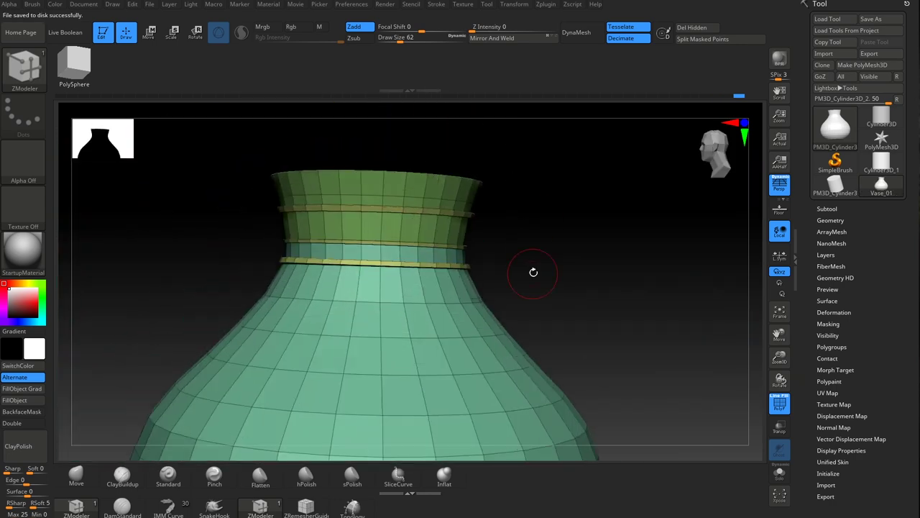
# Try the polygon Move action on the lowest raised neck band with the Polyloop and All Polygons targets.
pyautogui.press('space')
pyautogui.click(428, 208)
pyautogui.click(365, 261)
pyautogui.click(455, 266)
pyautogui.keyDown('shift'); pyautogui.moveTo(455, 265); pyautogui.dragTo(382, 263, button='right'); pyautogui.keyUp('shift')
pyautogui.click(382, 265)
pyautogui.hotkey('ctrl', 'z')
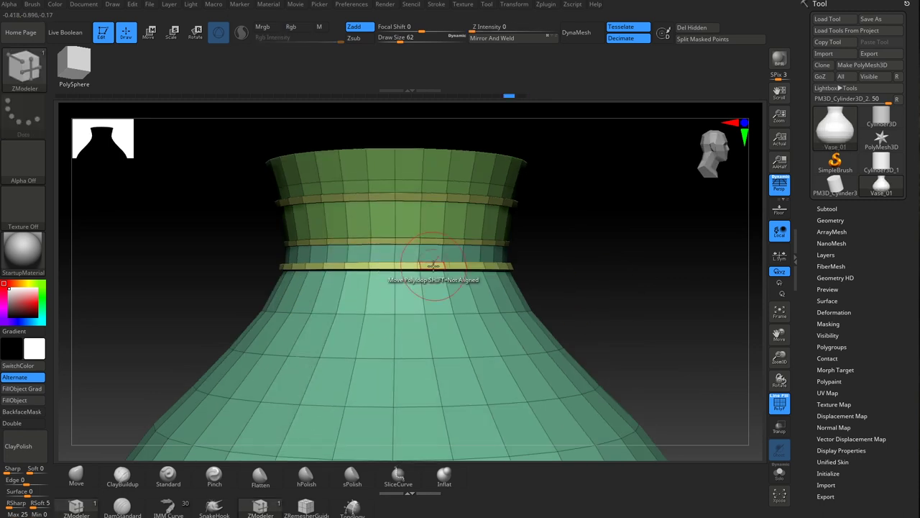
pyautogui.keyDown('shift'); pyautogui.moveTo(433, 265); pyautogui.dragTo(350, 354); pyautogui.keyUp('shift')
pyautogui.hotkey('ctrl', 'z')
pyautogui.press('space')
pyautogui.click(381, 264)
pyautogui.press('space')
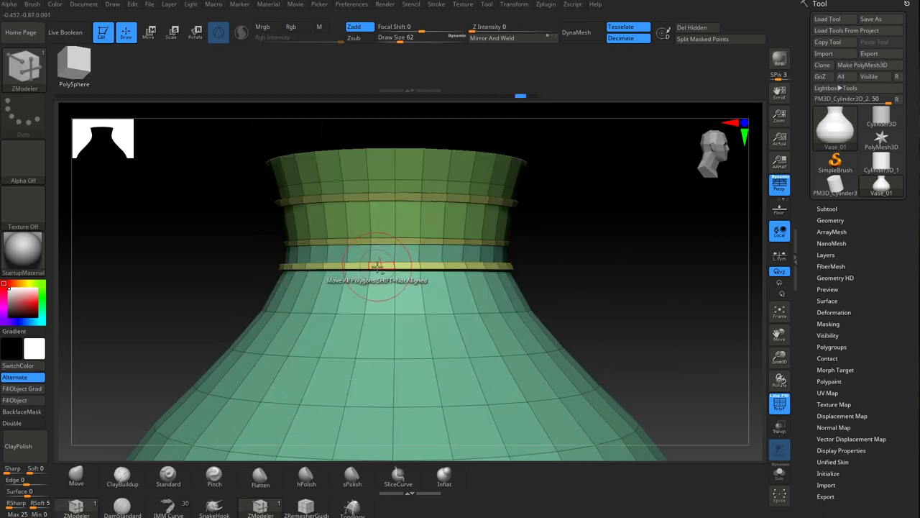
# Assign the whole vase to a single polygroup.
pyautogui.moveTo(380, 264); pyautogui.dragTo(411, 300, button='right')
pyautogui.moveTo(686, 288); pyautogui.dragTo(531, 250)
pyautogui.moveTo(328, 269); pyautogui.dragTo(645, 271)
pyautogui.hotkey('ctrl', 'w')
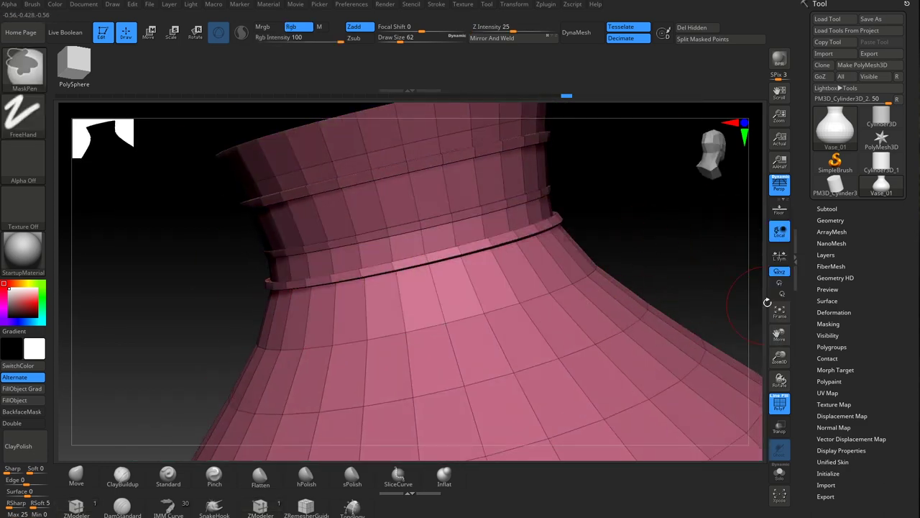
pyautogui.moveTo(762, 249); pyautogui.dragTo(432, 299)
# Adjust the edge loops of the raised bands around the neck to refine their shape.
pyautogui.press('space')
pyautogui.moveTo(179, 309); pyautogui.dragTo(394, 301)
pyautogui.moveTo(489, 273)
pyautogui.keyDown('alt'); pyautogui.mouseDown()
pyautogui.moveTo(544, 259)
pyautogui.moveTo(432, 252)
pyautogui.mouseUp(); pyautogui.keyUp('alt')
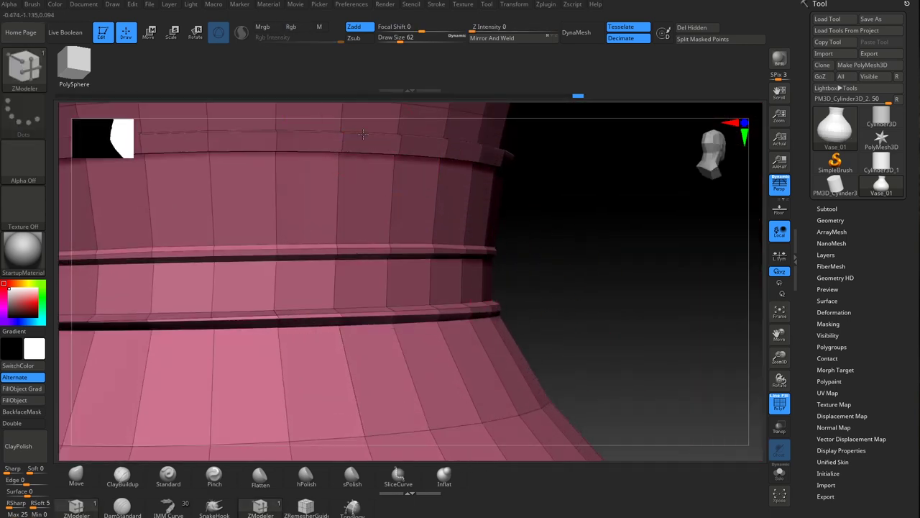
pyautogui.moveTo(363, 135); pyautogui.dragTo(363, 147)
pyautogui.press('space')
pyautogui.click(269, 312)
pyautogui.click(343, 351)
pyautogui.click(360, 310)
pyautogui.keyDown('alt'); pyautogui.moveTo(625, 324); pyautogui.dragTo(539, 332); pyautogui.keyUp('alt')
# Extrude the lowest raised band around the neck.
pyautogui.press('space')
pyautogui.click(220, 208)
pyautogui.moveTo(341, 314); pyautogui.dragTo(341, 306)
pyautogui.hotkey('ctrl', 'z')
pyautogui.moveTo(569, 245); pyautogui.dragTo(572, 324)
pyautogui.moveTo(371, 312); pyautogui.dragTo(413, 289)
pyautogui.rightClick(571, 200)
pyautogui.moveTo(572, 288)
pyautogui.mouseDown()
pyautogui.moveTo(572, 200)
pyautogui.moveTo(568, 288)
pyautogui.mouseUp()
pyautogui.click(572, 200)
# Scale an edge loop at the lowest neck band to refine its profile.
pyautogui.press('space')
pyautogui.click(550, 243)
pyautogui.moveTo(446, 306); pyautogui.dragTo(446, 351)
pyautogui.keyDown('alt'); pyautogui.moveTo(615, 306); pyautogui.dragTo(517, 235); pyautogui.keyUp('alt')
pyautogui.moveTo(517, 234); pyautogui.dragTo(600, 215, button='right')
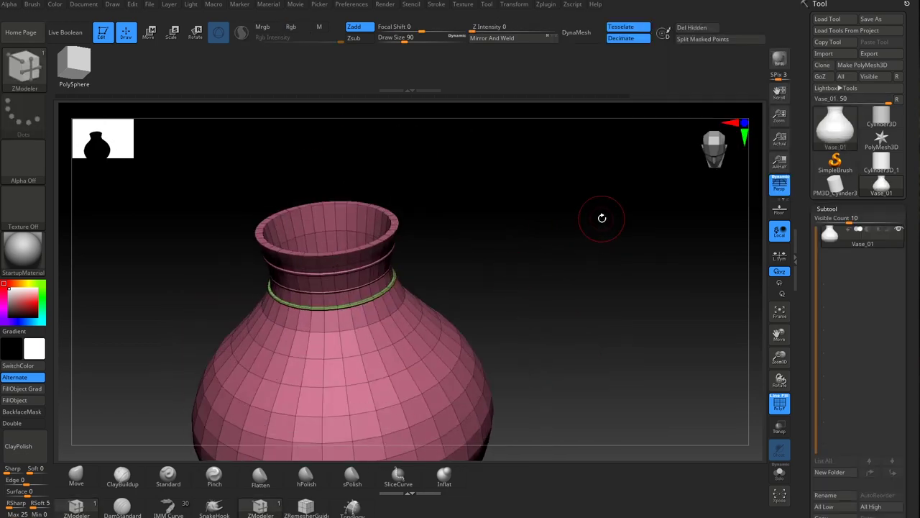
# Draw a curved handle running from the neck to the side of the vase body with the CurveTube brush.
pyautogui.moveTo(372, 333); pyautogui.dragTo(402, 287, button='right')
pyautogui.click(835, 162)
pyautogui.click(422, 160)
pyautogui.moveTo(914, 443); pyautogui.dragTo(914, 263)
pyautogui.click(170, 507)
pyautogui.press('b')
pyautogui.press('c')
pyautogui.press('t')
pyautogui.moveTo(317, 230)
pyautogui.mouseDown(button='right')
pyautogui.moveTo(328, 277)
pyautogui.moveTo(540, 345)
pyautogui.mouseUp(button='right')
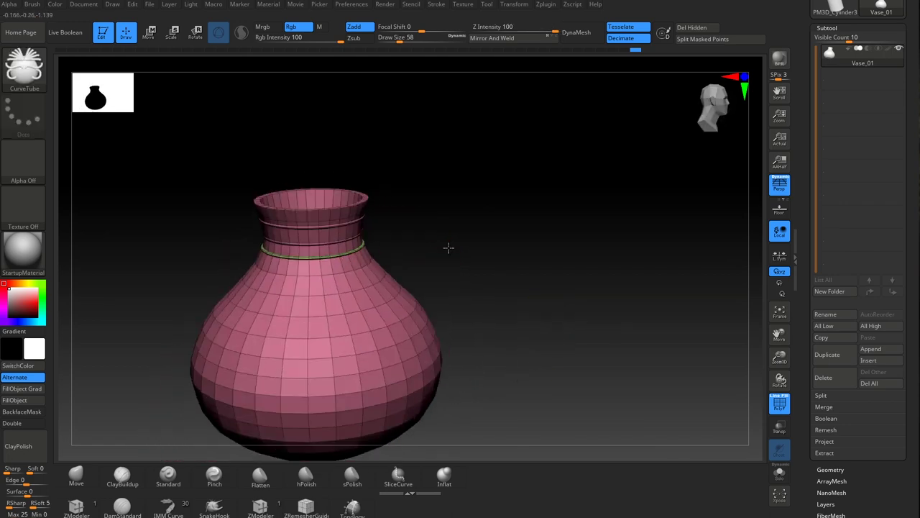
pyautogui.moveTo(358, 224)
pyautogui.mouseDown()
pyautogui.moveTo(395, 224)
pyautogui.moveTo(391, 202)
pyautogui.mouseUp()
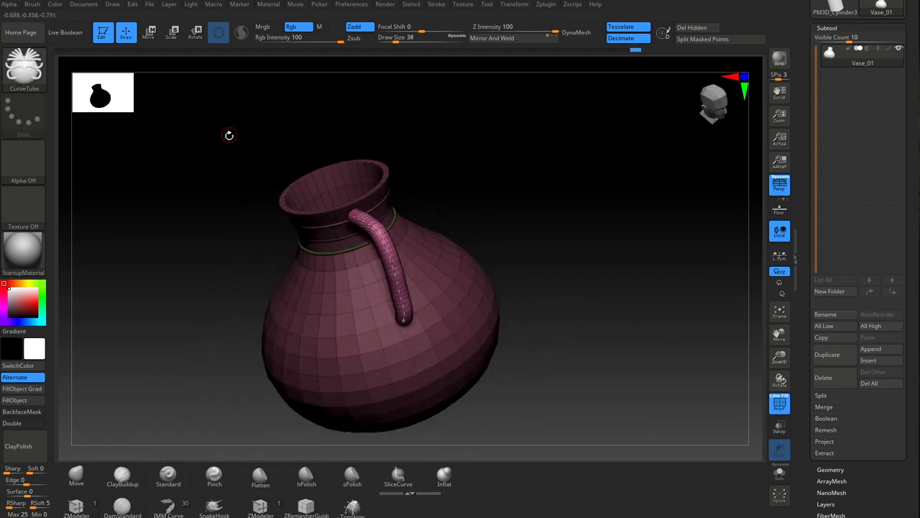
# Adjust the handle's curve with the Move brush at size 172 and assign the handle its own polygroup.
pyautogui.press('space')
pyautogui.click(521, 202)
pyautogui.moveTo(372, 250); pyautogui.dragTo(384, 257)
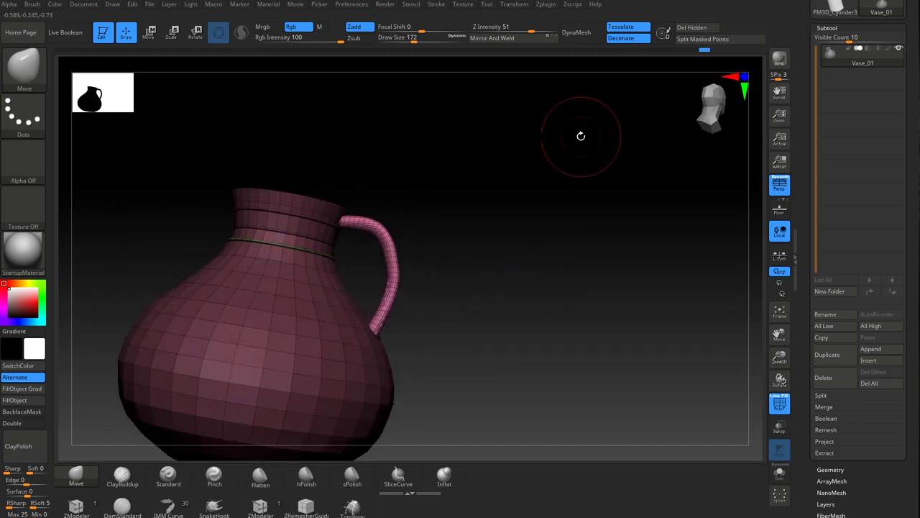
pyautogui.hotkey('ctrl', 'w')
pyautogui.moveTo(680, 357); pyautogui.dragTo(674, 334)
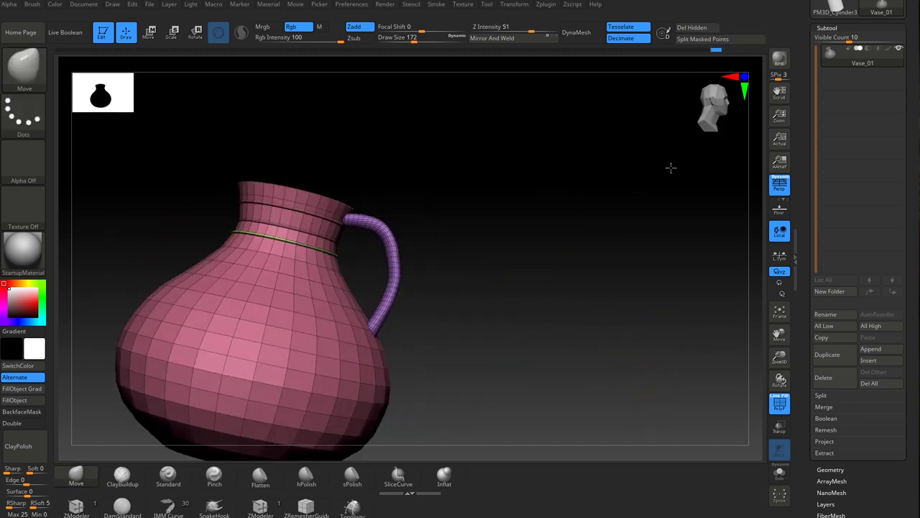
# Limit feature masking to polygroups and try to mask the handle separately from the body.
pyautogui.click(704, 39)
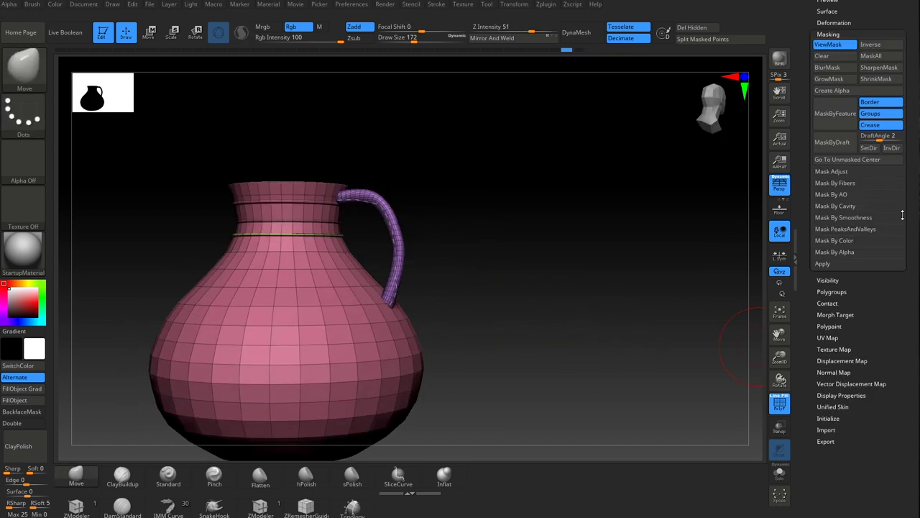
pyautogui.scroll(1, 902, 215)
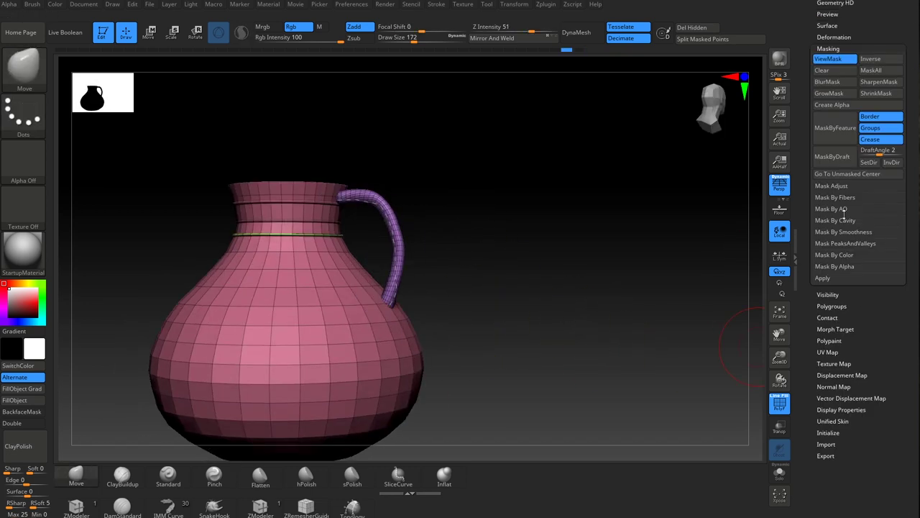
pyautogui.keyDown('ctrl'); pyautogui.moveTo(371, 181); pyautogui.dragTo(401, 230); pyautogui.keyUp('ctrl')
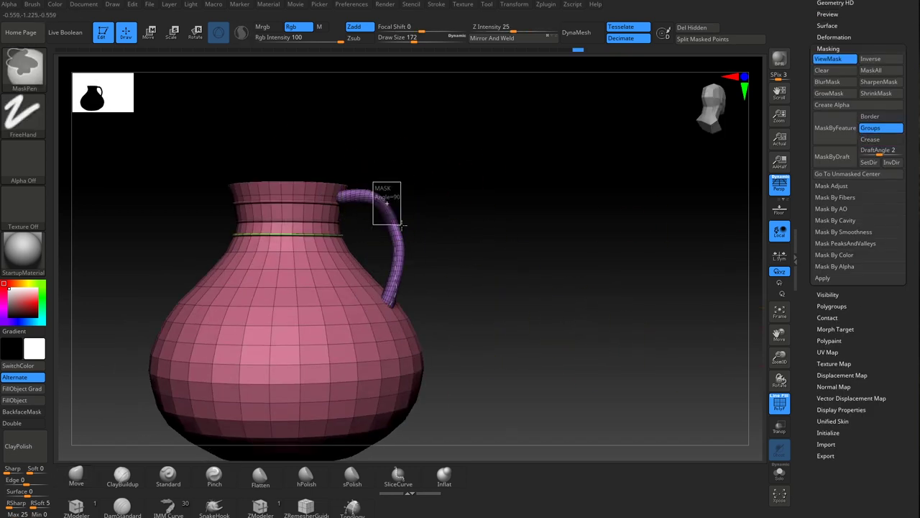
pyautogui.keyDown('ctrl'); pyautogui.click(453, 216); pyautogui.keyUp('ctrl')
pyautogui.keyDown('ctrl'); pyautogui.click(454, 251); pyautogui.keyUp('ctrl')
pyautogui.keyDown('ctrl'); pyautogui.moveTo(456, 265); pyautogui.dragTo(395, 239); pyautogui.keyUp('ctrl')
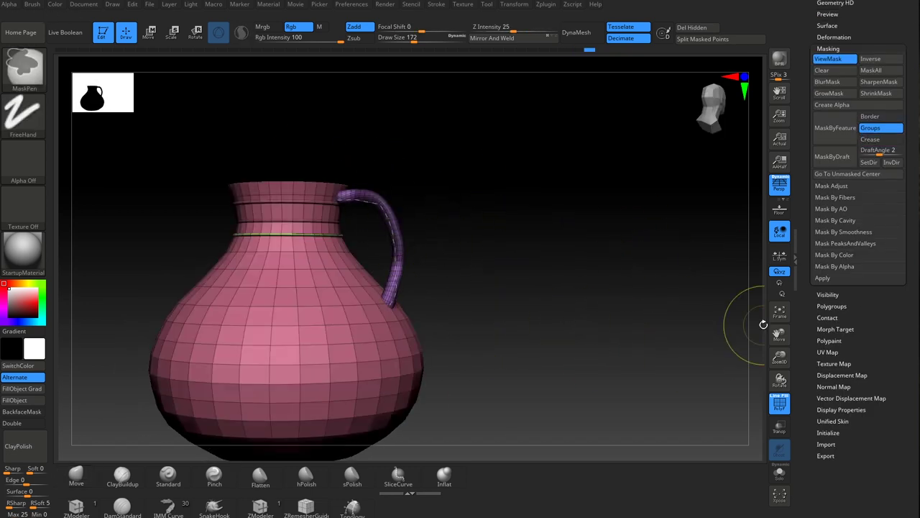
pyautogui.click(838, 255)
pyautogui.click(845, 266)
pyautogui.moveTo(662, 241); pyautogui.dragTo(397, 276)
pyautogui.click(690, 479)
pyautogui.keyDown('alt'); pyautogui.moveTo(490, 220); pyautogui.dragTo(607, 205); pyautogui.keyUp('alt')
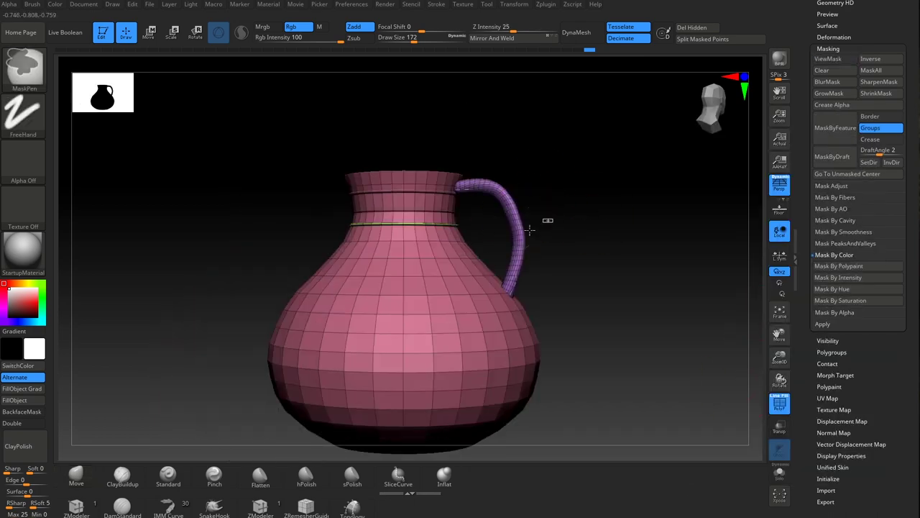
# Mask the whole handle, split the masked points into a separate subtool, and make the handle the active subtool.
pyautogui.keyDown('ctrl'); pyautogui.moveTo(519, 233); pyautogui.dragTo(509, 291); pyautogui.keyUp('ctrl')
pyautogui.keyDown('alt'); pyautogui.moveTo(598, 310); pyautogui.dragTo(604, 359); pyautogui.keyUp('alt')
pyautogui.click(712, 39)
pyautogui.moveTo(708, 252); pyautogui.dragTo(627, 194)
pyautogui.moveTo(850, 226); pyautogui.dragTo(851, 503)
pyautogui.click(827, 208)
pyautogui.keyDown('alt'); pyautogui.click(451, 249); pyautogui.keyUp('alt')
# Center the gizmo on the handle and scale the handle to make it thicker.
pyautogui.keyDown('alt'); pyautogui.moveTo(586, 208); pyautogui.dragTo(410, 175); pyautogui.keyUp('alt')
pyautogui.moveTo(708, 223); pyautogui.dragTo(683, 248)
pyautogui.keyDown('alt'); pyautogui.moveTo(683, 248); pyautogui.dragTo(642, 190); pyautogui.keyUp('alt')
pyautogui.press('e')
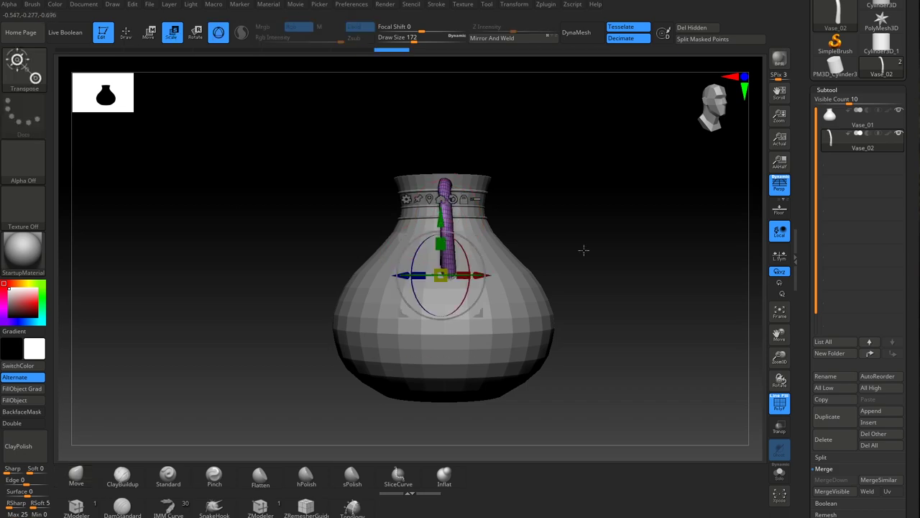
pyautogui.click(430, 198)
pyautogui.moveTo(588, 253)
pyautogui.mouseDown()
pyautogui.moveTo(558, 257)
pyautogui.moveTo(560, 288)
pyautogui.mouseUp()
pyautogui.moveTo(469, 245); pyautogui.dragTo(477, 243)
pyautogui.moveTo(580, 249)
pyautogui.mouseDown()
pyautogui.moveTo(623, 242)
pyautogui.moveTo(581, 219)
pyautogui.moveTo(550, 270)
pyautogui.mouseUp()
# Flare the handle's lower end where it meets the vase body using the Move brush at size 62.
pyautogui.press('q')
pyautogui.keyDown('alt'); pyautogui.moveTo(315, 220); pyautogui.dragTo(317, 302); pyautogui.keyUp('alt')
pyautogui.press('space')
pyautogui.moveTo(188, 241); pyautogui.dragTo(170, 241)
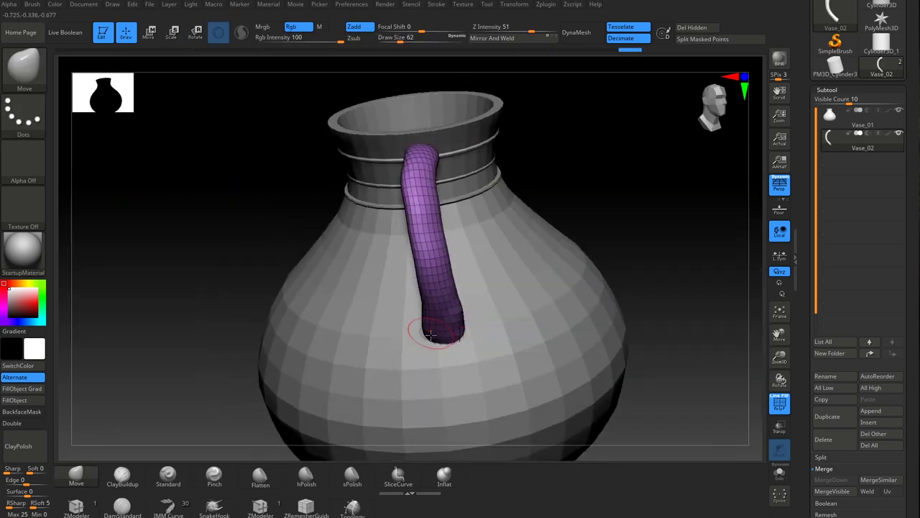
pyautogui.press('space')
pyautogui.moveTo(720, 222); pyautogui.dragTo(433, 250)
pyautogui.moveTo(401, 346); pyautogui.dragTo(443, 173)
# Smooth the middle of the handle and reshape its upper end at the neck with the Move brush at size 124.
pyautogui.moveTo(622, 147)
pyautogui.mouseDown()
pyautogui.moveTo(625, 208)
pyautogui.moveTo(568, 189)
pyautogui.moveTo(575, 136)
pyautogui.mouseUp()
pyautogui.keyDown('shift'); pyautogui.moveTo(432, 216); pyautogui.dragTo(421, 261); pyautogui.keyUp('shift')
pyautogui.moveTo(611, 151); pyautogui.dragTo(608, 209)
pyautogui.moveTo(440, 165)
pyautogui.mouseDown()
pyautogui.moveTo(637, 257)
pyautogui.moveTo(612, 195)
pyautogui.moveTo(467, 185)
pyautogui.mouseUp()
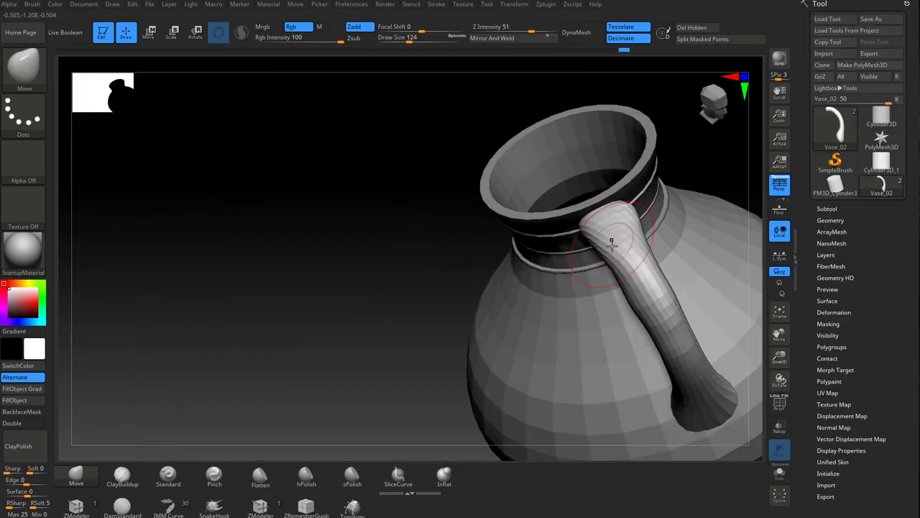
pyautogui.moveTo(461, 216); pyautogui.dragTo(484, 241)
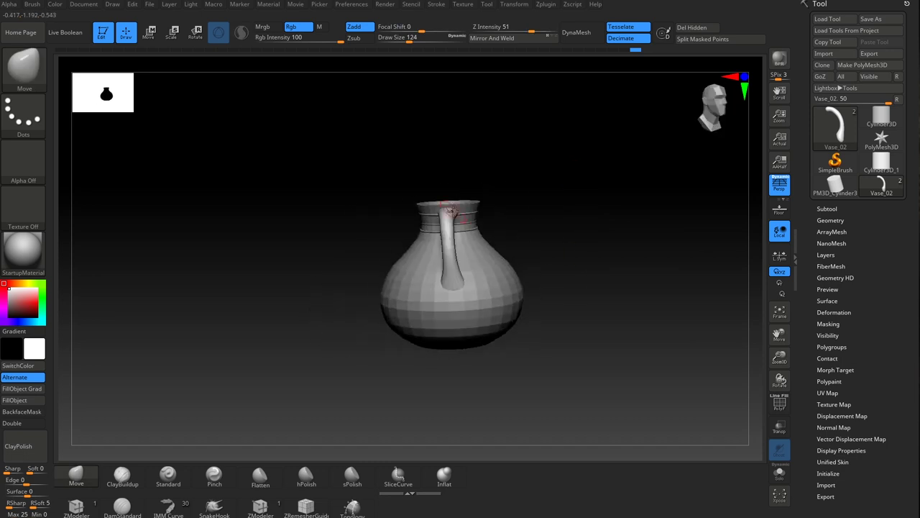
pyautogui.moveTo(453, 209); pyautogui.dragTo(578, 334)
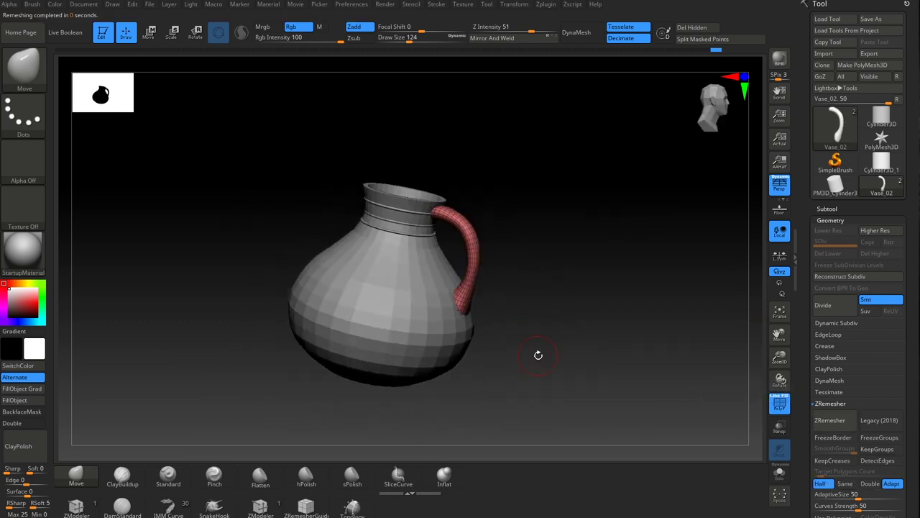
# Remesh the handle with ZRemesher at half density, using an adaptive size of 26.
pyautogui.moveTo(538, 355)
pyautogui.mouseDown()
pyautogui.moveTo(575, 331)
pyautogui.moveTo(359, 328)
pyautogui.mouseUp()
pyautogui.moveTo(481, 338); pyautogui.dragTo(486, 332)
pyautogui.moveTo(360, 327); pyautogui.dragTo(590, 316)
pyautogui.keyDown('ctrl'); pyautogui.moveTo(618, 273); pyautogui.dragTo(630, 307, button='right'); pyautogui.keyUp('ctrl')
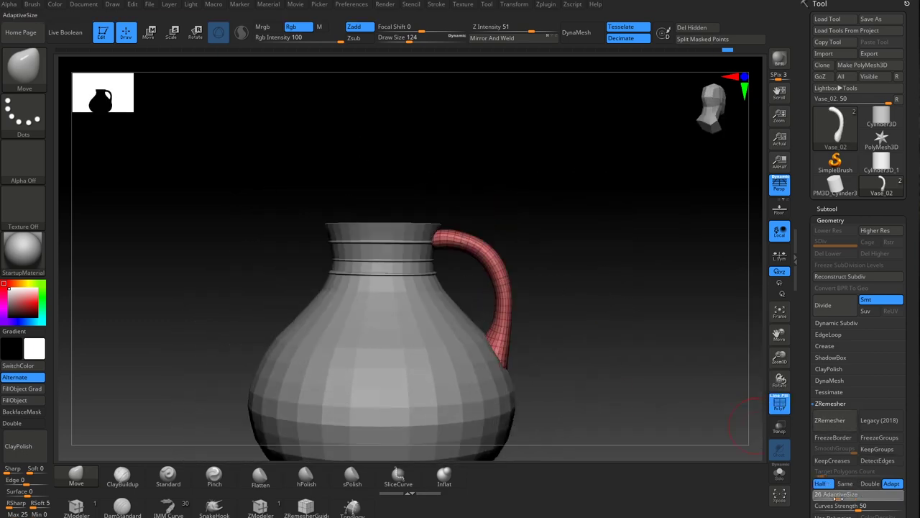
pyautogui.moveTo(611, 346)
pyautogui.mouseDown()
pyautogui.moveTo(589, 377)
pyautogui.moveTo(508, 273)
pyautogui.moveTo(691, 255)
pyautogui.moveTo(539, 248)
pyautogui.moveTo(431, 192)
pyautogui.moveTo(606, 263)
pyautogui.moveTo(584, 280)
pyautogui.mouseUp()
pyautogui.keyDown('ctrl'); pyautogui.moveTo(584, 280); pyautogui.dragTo(578, 253, button='right'); pyautogui.keyUp('ctrl')
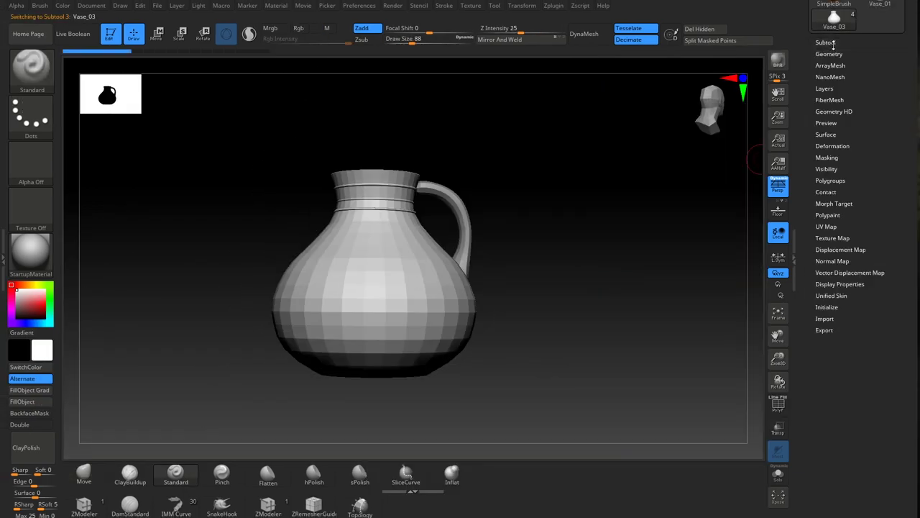
# Subdivide the duplicated body and handle to level 3 and merge them into a single DynaMesh object.
pyautogui.click(830, 507)
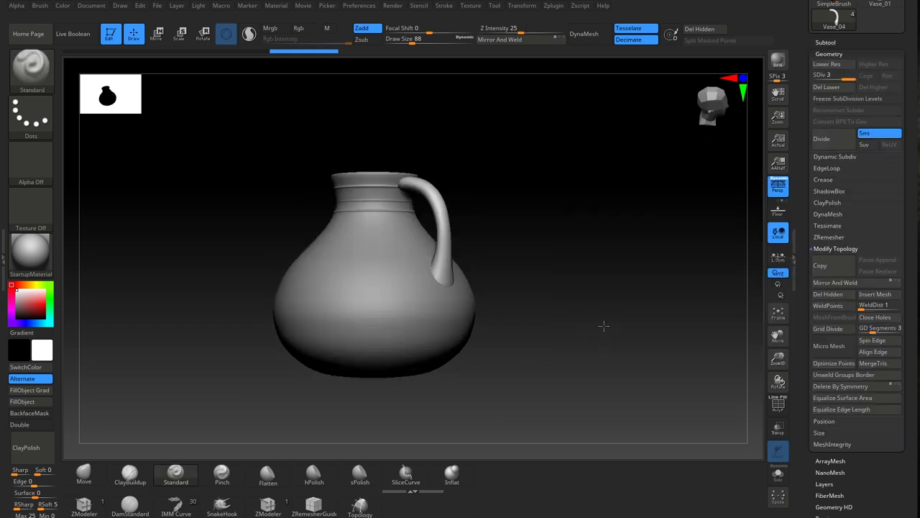
pyautogui.moveTo(602, 333); pyautogui.dragTo(468, 238)
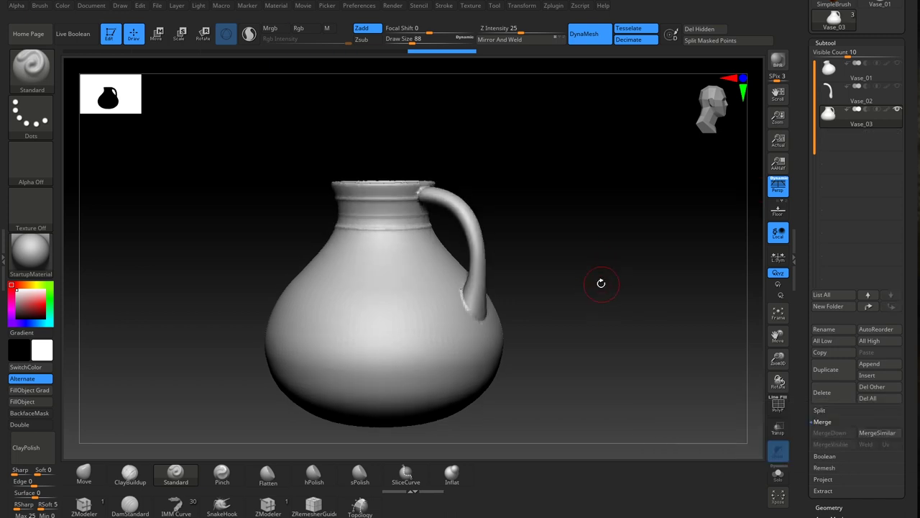
pyautogui.moveTo(601, 283); pyautogui.dragTo(558, 297)
pyautogui.moveTo(647, 331); pyautogui.dragTo(586, 365)
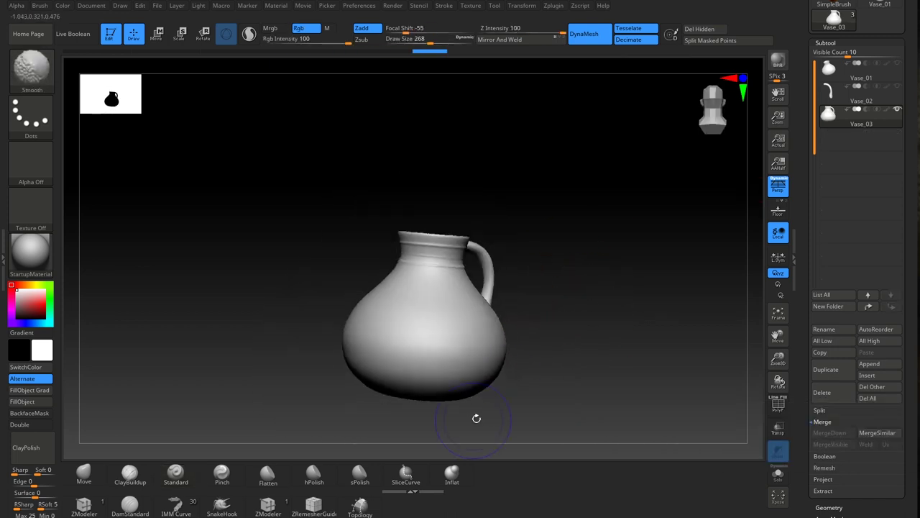
# Smooth the merged jug with a large Smooth brush and apply the Smooth deformation at 100.
pyautogui.moveTo(511, 357); pyautogui.dragTo(454, 247)
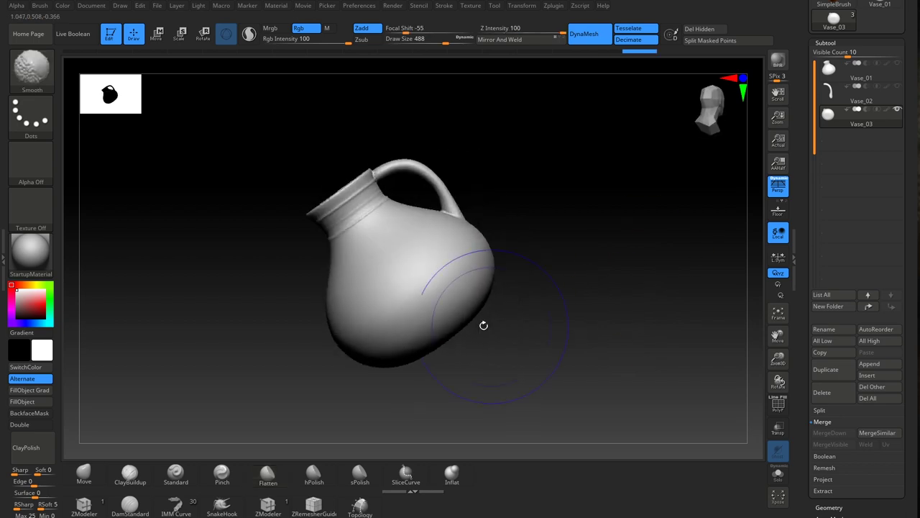
pyautogui.keyDown('alt'); pyautogui.moveTo(604, 361); pyautogui.dragTo(626, 314); pyautogui.keyUp('alt')
pyautogui.click(826, 43)
pyautogui.click(832, 149)
pyautogui.scroll(-5, 892, 288)
pyautogui.write('100')
pyautogui.press('Return')
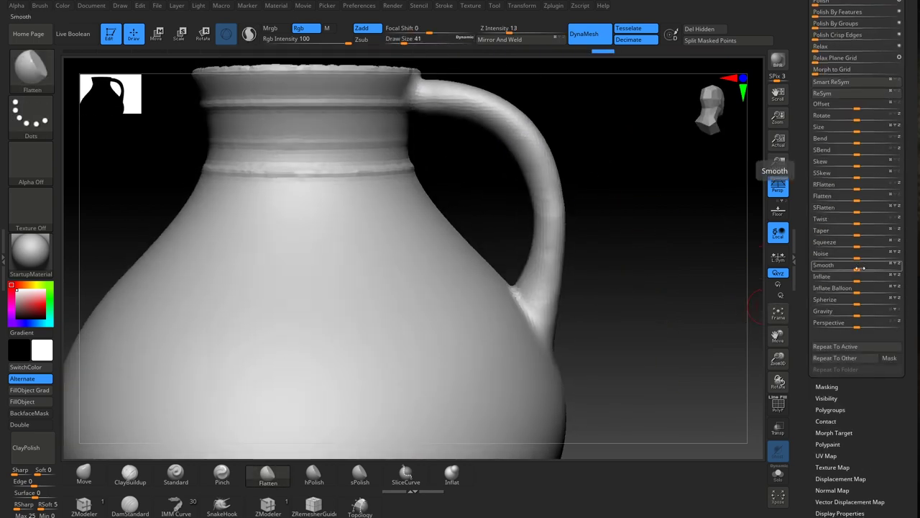
# Switch off perspective and carve grooves along the neck bands with the DamStandard brush at size 25 and intensity 33.
pyautogui.moveTo(911, 10); pyautogui.dragTo(911, 148)
pyautogui.moveTo(709, 360); pyautogui.dragTo(647, 288)
pyautogui.moveTo(388, 241)
pyautogui.mouseDown()
pyautogui.moveTo(621, 208)
pyautogui.moveTo(640, 261)
pyautogui.mouseUp()
pyautogui.press('p')
pyautogui.moveTo(583, 253); pyautogui.dragTo(589, 274)
pyautogui.moveTo(436, 246); pyautogui.dragTo(455, 243)
pyautogui.moveTo(336, 248); pyautogui.dragTo(378, 250)
pyautogui.moveTo(618, 244); pyautogui.dragTo(554, 240)
pyautogui.moveTo(297, 240); pyautogui.dragTo(331, 247)
pyautogui.moveTo(611, 208)
pyautogui.mouseDown()
pyautogui.moveTo(551, 241)
pyautogui.moveTo(401, 277)
pyautogui.mouseUp()
pyautogui.moveTo(431, 248); pyautogui.dragTo(496, 248)
pyautogui.moveTo(219, 214); pyautogui.dragTo(281, 226)
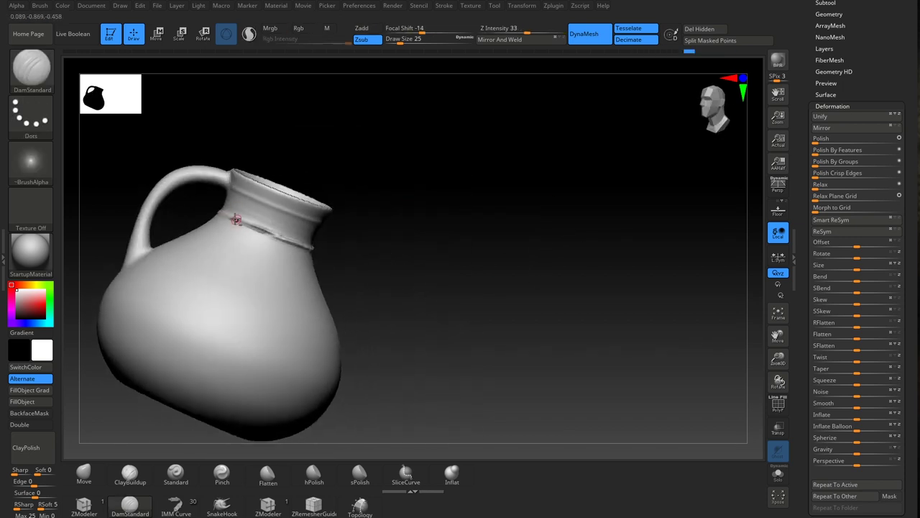
# Continue the DamStandard groove beneath the lowest neck band around the jug.
pyautogui.moveTo(432, 245); pyautogui.dragTo(496, 245)
pyautogui.moveTo(203, 208); pyautogui.dragTo(249, 218)
pyautogui.moveTo(250, 191)
pyautogui.mouseDown(button='right')
pyautogui.moveTo(543, 208)
pyautogui.moveTo(539, 280)
pyautogui.mouseUp(button='right')
pyautogui.moveTo(328, 239); pyautogui.dragTo(410, 240)
pyautogui.moveTo(467, 248); pyautogui.dragTo(619, 253, button='right')
pyautogui.keyDown('ctrl'); pyautogui.moveTo(271, 202); pyautogui.dragTo(272, 260, button='right'); pyautogui.keyUp('ctrl')
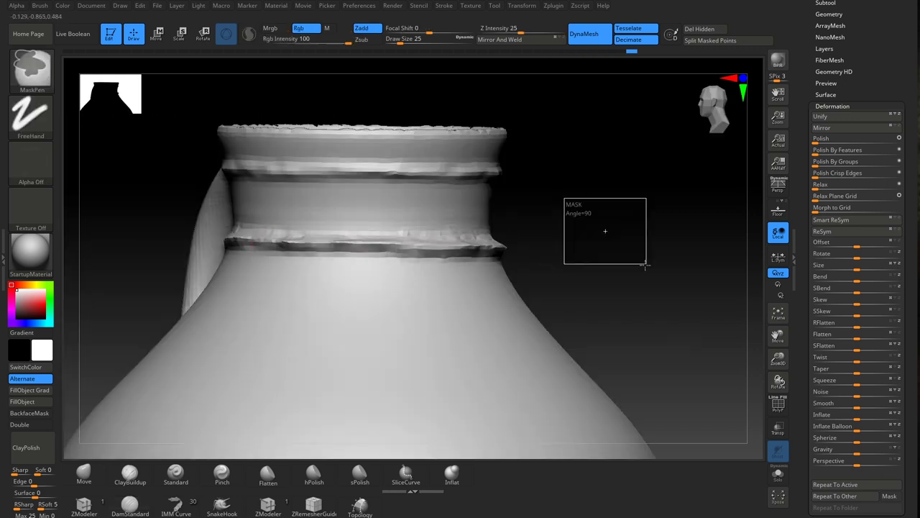
pyautogui.moveTo(590, 240); pyautogui.dragTo(625, 263, button='right')
pyautogui.moveTo(237, 245); pyautogui.dragTo(309, 249)
pyautogui.keyDown('ctrl'); pyautogui.moveTo(244, 287); pyautogui.dragTo(241, 252, button='right'); pyautogui.keyUp('ctrl')
pyautogui.moveTo(180, 254); pyautogui.dragTo(230, 257)
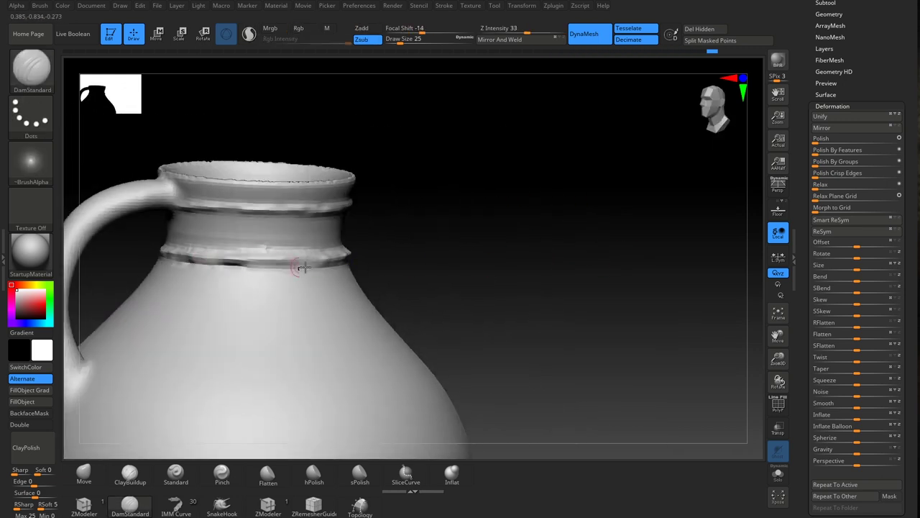
# Reduce the DamStandard intensity to 11 and carve a lighter groove around the neck just above the lowest band.
pyautogui.keyDown('ctrl'); pyautogui.moveTo(360, 309); pyautogui.dragTo(345, 257, button='right'); pyautogui.keyUp('ctrl')
pyautogui.moveTo(345, 257); pyautogui.dragTo(496, 257, button='right')
pyautogui.press('space')
pyautogui.moveTo(309, 261); pyautogui.dragTo(282, 261)
pyautogui.keyDown('ctrl'); pyautogui.moveTo(431, 216); pyautogui.dragTo(496, 274, button='right'); pyautogui.keyUp('ctrl')
pyautogui.moveTo(432, 258)
pyautogui.mouseDown(button='right')
pyautogui.moveTo(489, 255)
pyautogui.moveTo(424, 268)
pyautogui.mouseUp(button='right')
pyautogui.press('space')
pyautogui.moveTo(397, 287); pyautogui.dragTo(402, 288)
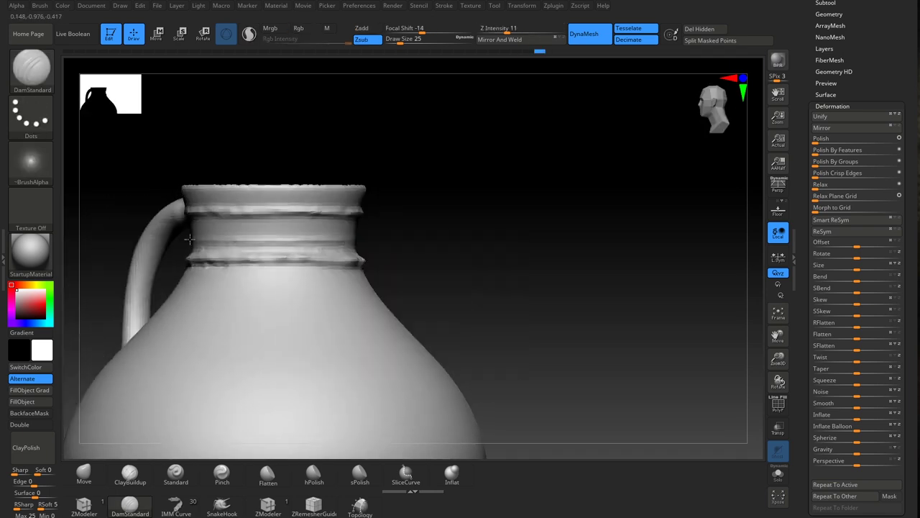
pyautogui.moveTo(403, 244); pyautogui.dragTo(446, 245, button='right')
pyautogui.moveTo(118, 236); pyautogui.dragTo(177, 238)
pyautogui.moveTo(359, 259); pyautogui.dragTo(403, 258, button='right')
pyautogui.moveTo(403, 259)
pyautogui.keyDown('ctrl'); pyautogui.mouseDown(button='right')
pyautogui.moveTo(402, 224)
pyautogui.moveTo(404, 269)
pyautogui.mouseUp(button='right'); pyautogui.keyUp('ctrl')
pyautogui.moveTo(115, 261); pyautogui.dragTo(216, 254)
pyautogui.moveTo(428, 225)
pyautogui.mouseDown(button='right')
pyautogui.moveTo(458, 217)
pyautogui.moveTo(247, 254)
pyautogui.moveTo(390, 255)
pyautogui.moveTo(283, 249)
pyautogui.mouseUp(button='right')
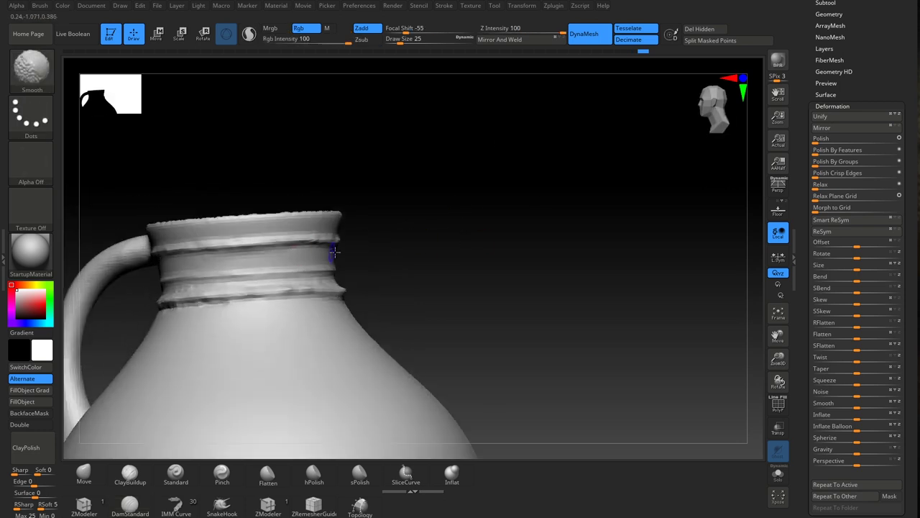
# Lower the DamStandard intensity to 5 and carve faint lines around the neck between the bands.
pyautogui.moveTo(546, 273); pyautogui.dragTo(473, 275)
pyautogui.press('space')
pyautogui.moveTo(568, 258); pyautogui.dragTo(460, 263)
pyautogui.moveTo(297, 253); pyautogui.dragTo(392, 254)
pyautogui.moveTo(547, 215)
pyautogui.mouseDown(button='right')
pyautogui.moveTo(518, 281)
pyautogui.moveTo(586, 187)
pyautogui.moveTo(575, 144)
pyautogui.mouseUp(button='right')
pyautogui.keyDown('ctrl'); pyautogui.moveTo(575, 288); pyautogui.dragTo(575, 238, button='right'); pyautogui.keyUp('ctrl')
pyautogui.moveTo(561, 238)
pyautogui.mouseDown(button='right')
pyautogui.moveTo(583, 279)
pyautogui.moveTo(586, 245)
pyautogui.mouseUp(button='right')
# Rebuild the jug's DynaMesh at resolution 256 and smooth the neck bands.
pyautogui.click(832, 107)
pyautogui.click(829, 15)
pyautogui.click(836, 277)
pyautogui.click(827, 243)
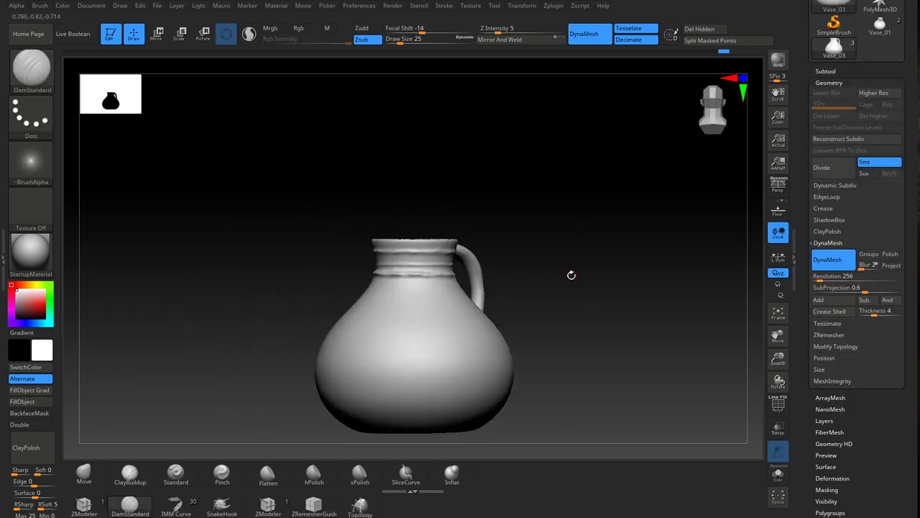
pyautogui.keyDown('ctrl'); pyautogui.moveTo(569, 268); pyautogui.dragTo(597, 295); pyautogui.keyUp('ctrl')
pyautogui.keyDown('ctrl'); pyautogui.moveTo(576, 268); pyautogui.dragTo(575, 316, button='right'); pyautogui.keyUp('ctrl')
pyautogui.keyDown('shift'); pyautogui.moveTo(397, 276); pyautogui.dragTo(394, 284); pyautogui.keyUp('shift')
pyautogui.moveTo(354, 277)
pyautogui.mouseDown(button='right')
pyautogui.moveTo(616, 273)
pyautogui.moveTo(400, 277)
pyautogui.mouseUp(button='right')
# Even out the handle and neck surfaces with the Flatten brush at size 94 and intensity 5, smoothing the worked areas.
pyautogui.moveTo(361, 221); pyautogui.dragTo(514, 270, button='right')
pyautogui.press('space')
pyautogui.moveTo(615, 189); pyautogui.dragTo(626, 185)
pyautogui.press('space')
pyautogui.moveTo(521, 236); pyautogui.dragTo(517, 236)
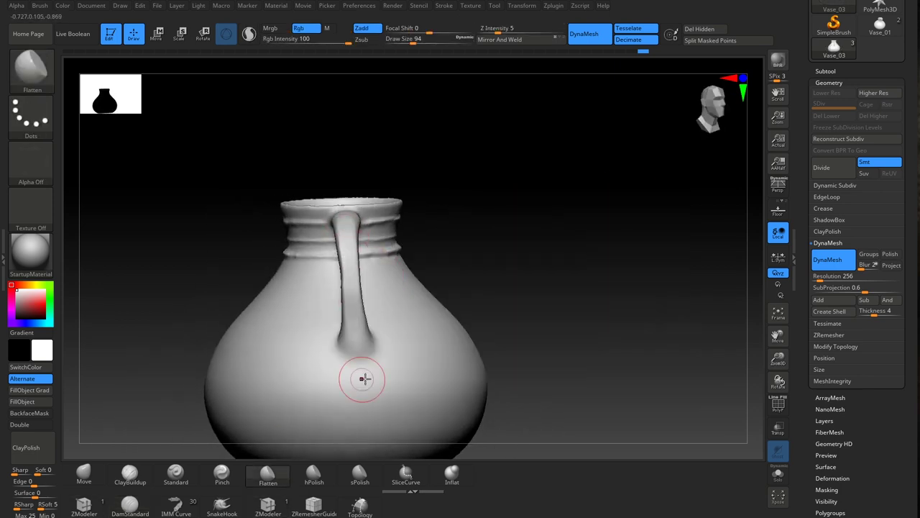
pyautogui.moveTo(372, 343)
pyautogui.mouseDown(button='right')
pyautogui.moveTo(467, 251)
pyautogui.moveTo(402, 316)
pyautogui.mouseUp(button='right')
pyautogui.moveTo(320, 200); pyautogui.dragTo(335, 217)
pyautogui.moveTo(467, 251); pyautogui.dragTo(345, 273, button='right')
pyautogui.moveTo(327, 234); pyautogui.dragTo(332, 277)
pyautogui.moveTo(332, 277)
pyautogui.mouseDown(button='right')
pyautogui.moveTo(500, 318)
pyautogui.moveTo(415, 267)
pyautogui.moveTo(242, 298)
pyautogui.mouseUp(button='right')
pyautogui.keyDown('shift'); pyautogui.moveTo(242, 298); pyautogui.dragTo(230, 317); pyautogui.keyUp('shift')
pyautogui.moveTo(374, 302)
pyautogui.mouseDown(button='right')
pyautogui.moveTo(113, 271)
pyautogui.moveTo(302, 280)
pyautogui.mouseUp(button='right')
pyautogui.keyDown('shift'); pyautogui.moveTo(187, 256); pyautogui.dragTo(151, 257); pyautogui.keyUp('shift')
pyautogui.moveTo(345, 251)
pyautogui.mouseDown(button='right')
pyautogui.moveTo(450, 230)
pyautogui.moveTo(559, 264)
pyautogui.moveTo(588, 300)
pyautogui.moveTo(568, 277)
pyautogui.mouseUp(button='right')
# Thicken the jug's rim with the Inflat brush at size 94 and intensity 2.
pyautogui.click(451, 474)
pyautogui.press('space')
pyautogui.moveTo(406, 270); pyautogui.dragTo(389, 270)
pyautogui.moveTo(348, 237); pyautogui.dragTo(406, 242)
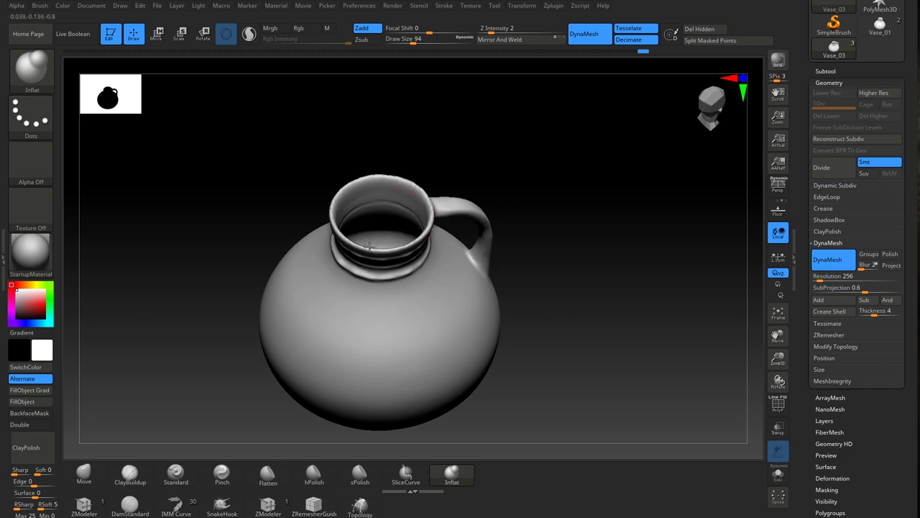
pyautogui.moveTo(351, 242); pyautogui.dragTo(501, 267, button='right')
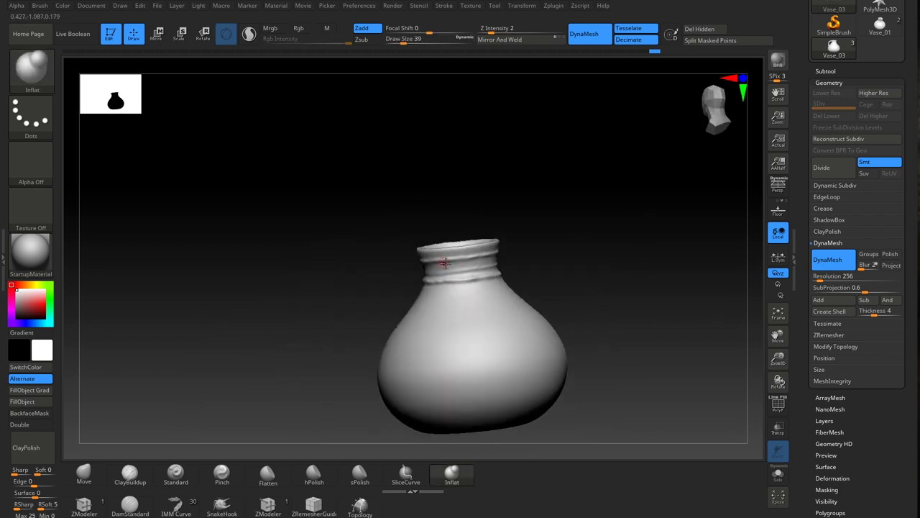
# Build up the inside of the neck with the ClayBuildup brush and smooth the inner wall.
pyautogui.moveTo(445, 263); pyautogui.dragTo(594, 249, button='right')
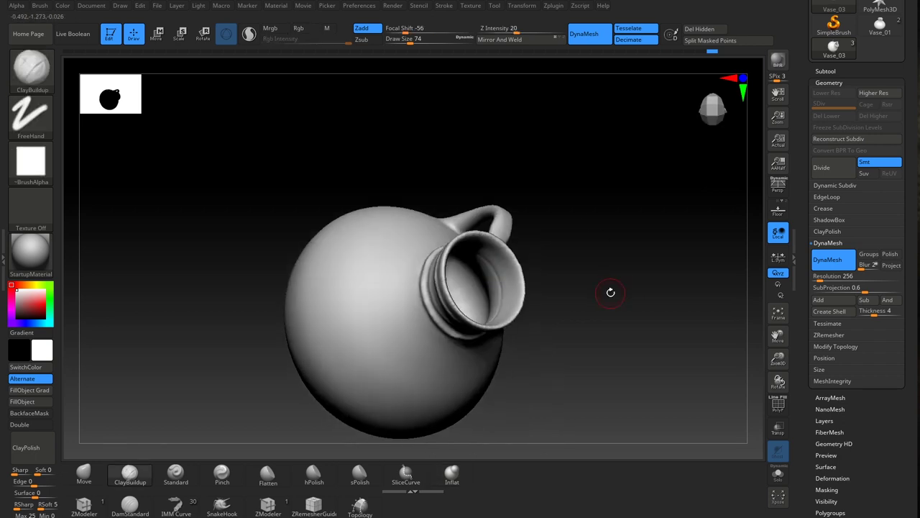
pyautogui.rightClick(611, 292)
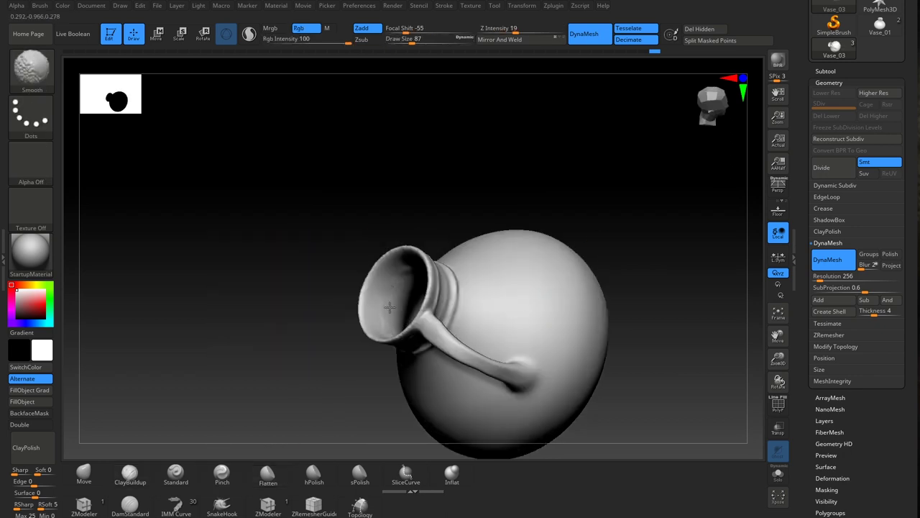
pyautogui.moveTo(390, 307)
pyautogui.mouseDown()
pyautogui.moveTo(608, 257)
pyautogui.moveTo(463, 318)
pyautogui.moveTo(565, 341)
pyautogui.moveTo(416, 283)
pyautogui.mouseUp()
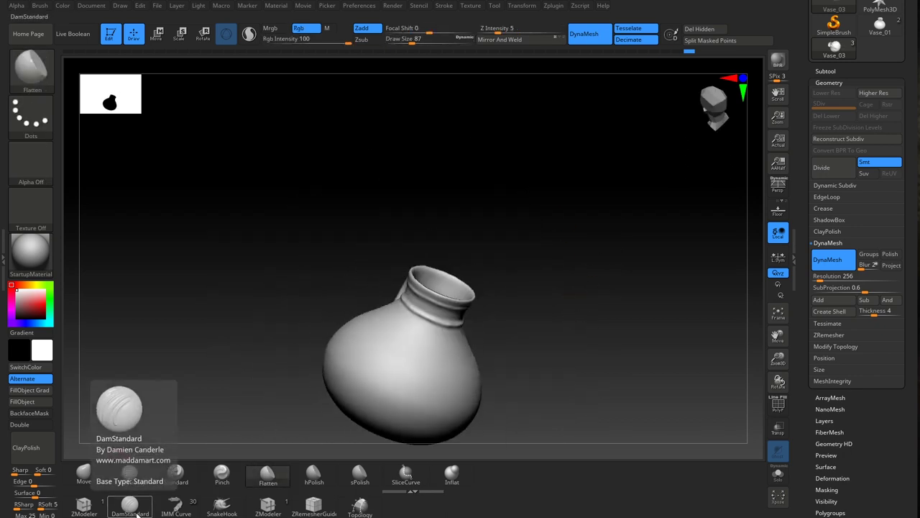
# Sculpt the raised rings around the neck with the Standard brush at size 31 and intensity 11.
pyautogui.click(176, 471)
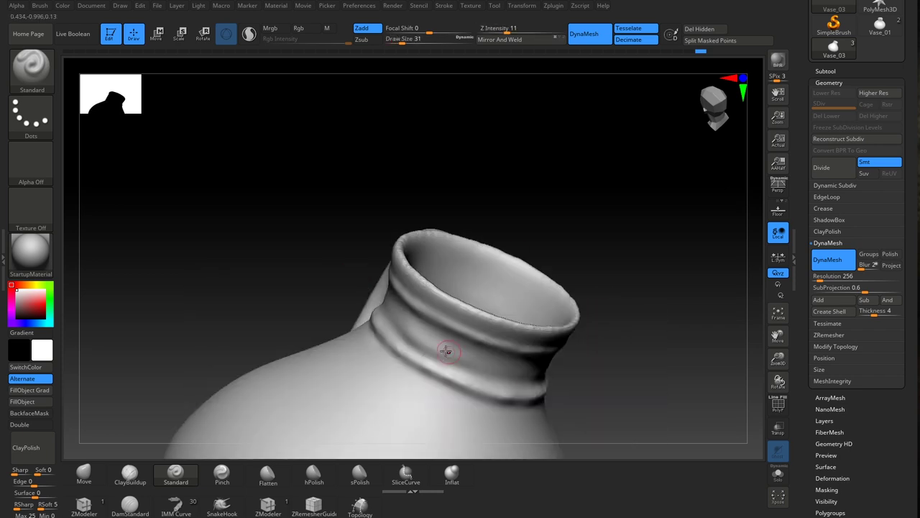
pyautogui.moveTo(494, 369); pyautogui.dragTo(433, 310, button='right')
pyautogui.moveTo(433, 309); pyautogui.dragTo(467, 325)
pyautogui.moveTo(467, 325)
pyautogui.mouseDown(button='right')
pyautogui.moveTo(403, 295)
pyautogui.moveTo(432, 292)
pyautogui.moveTo(499, 345)
pyautogui.moveTo(435, 282)
pyautogui.moveTo(561, 281)
pyautogui.moveTo(590, 290)
pyautogui.moveTo(606, 309)
pyautogui.moveTo(535, 205)
pyautogui.moveTo(495, 312)
pyautogui.moveTo(704, 259)
pyautogui.moveTo(431, 288)
pyautogui.mouseUp(button='right')
# Update the jug's DynaMesh and start saving the tool as a new file.
pyautogui.keyDown('ctrl'); pyautogui.moveTo(271, 310); pyautogui.dragTo(347, 300); pyautogui.keyUp('ctrl')
pyautogui.moveTo(347, 301)
pyautogui.mouseDown(button='right')
pyautogui.moveTo(691, 271)
pyautogui.moveTo(544, 312)
pyautogui.moveTo(457, 310)
pyautogui.moveTo(676, 273)
pyautogui.mouseUp(button='right')
pyautogui.scroll(4, 856, 143)
pyautogui.click(869, 21)
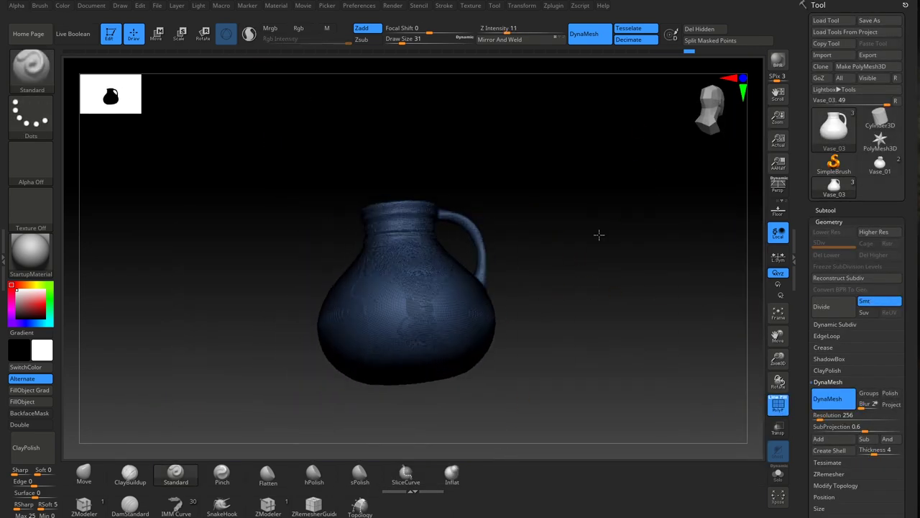
# Rework the inside of the neck with the ClayBuildup brush at size 31 and intensity 13.
pyautogui.click(829, 222)
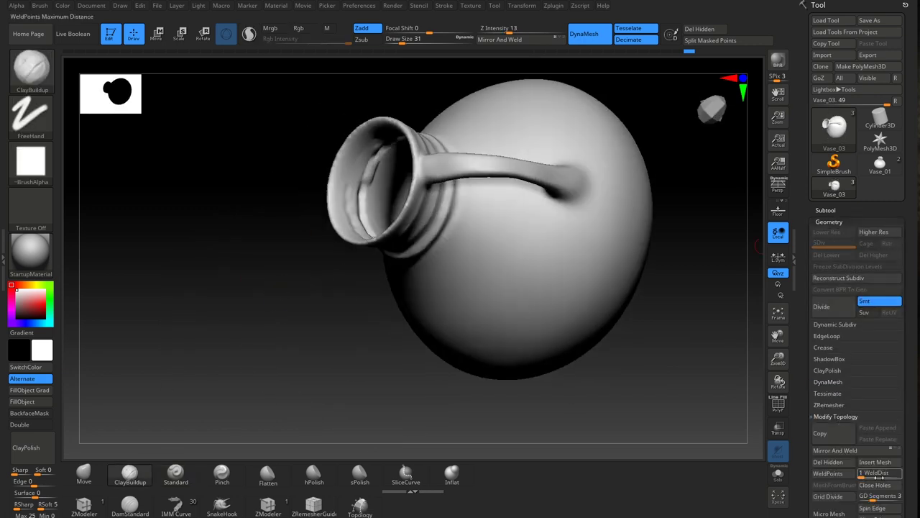
pyautogui.moveTo(712, 388); pyautogui.dragTo(568, 162)
pyautogui.moveTo(590, 230)
pyautogui.mouseDown()
pyautogui.moveTo(585, 121)
pyautogui.moveTo(561, 226)
pyautogui.moveTo(380, 226)
pyautogui.moveTo(438, 324)
pyautogui.moveTo(548, 297)
pyautogui.mouseUp()
pyautogui.press('shift')
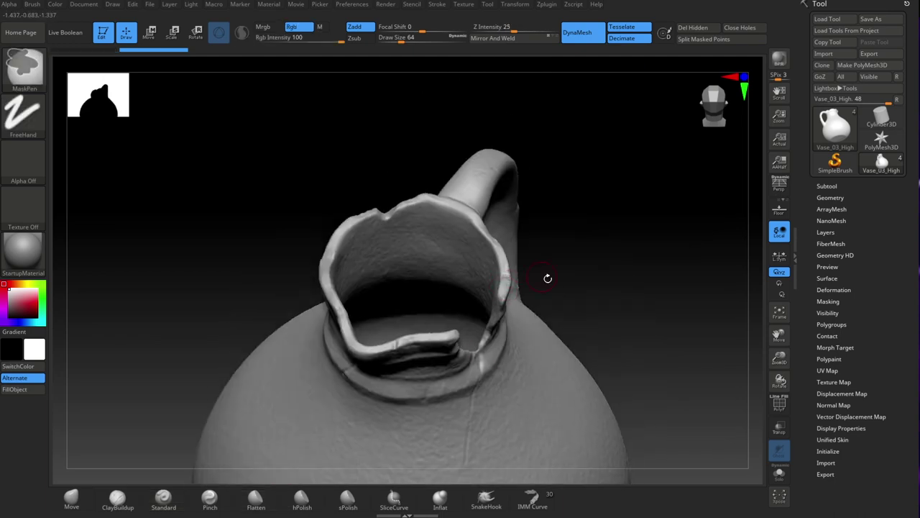
# Flatten the jug's rim edge near the handle with the Flatten brush at size 64 and intensity 13.
pyautogui.click(827, 186)
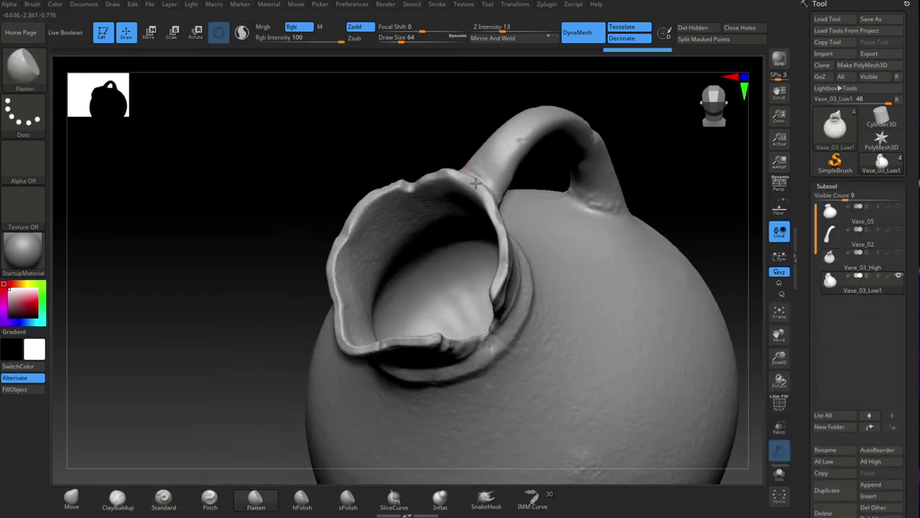
pyautogui.moveTo(482, 189); pyautogui.dragTo(426, 175)
pyautogui.moveTo(604, 230)
pyautogui.mouseDown()
pyautogui.moveTo(620, 274)
pyautogui.moveTo(566, 342)
pyautogui.moveTo(578, 281)
pyautogui.mouseUp()
# Carve surface marks into the jug with the DamStandard brush.
pyautogui.press('b')
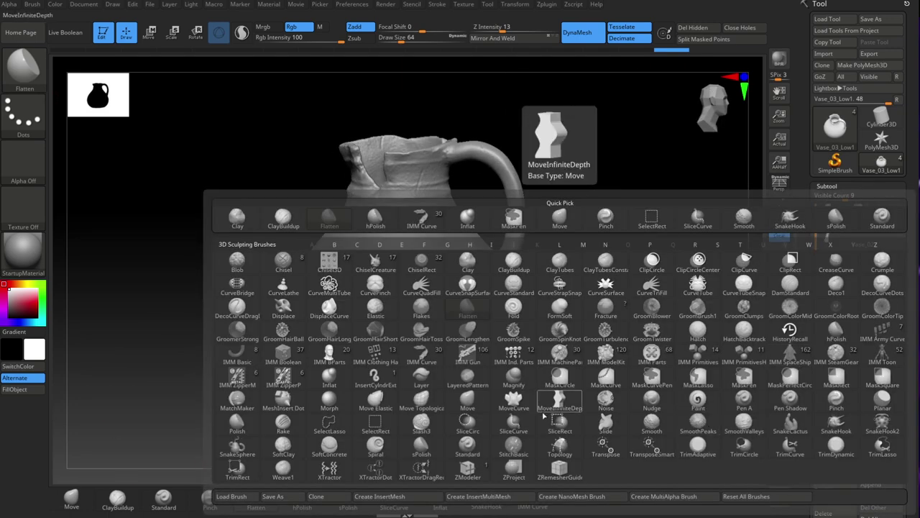
pyautogui.press('d')
pyautogui.press('s')
pyautogui.moveTo(535, 365)
pyautogui.mouseDown()
pyautogui.moveTo(509, 391)
pyautogui.moveTo(585, 374)
pyautogui.moveTo(572, 336)
pyautogui.moveTo(510, 323)
pyautogui.moveTo(633, 397)
pyautogui.moveTo(432, 328)
pyautogui.moveTo(615, 332)
pyautogui.moveTo(642, 353)
pyautogui.moveTo(605, 163)
pyautogui.moveTo(651, 273)
pyautogui.moveTo(618, 230)
pyautogui.moveTo(637, 270)
pyautogui.mouseUp()
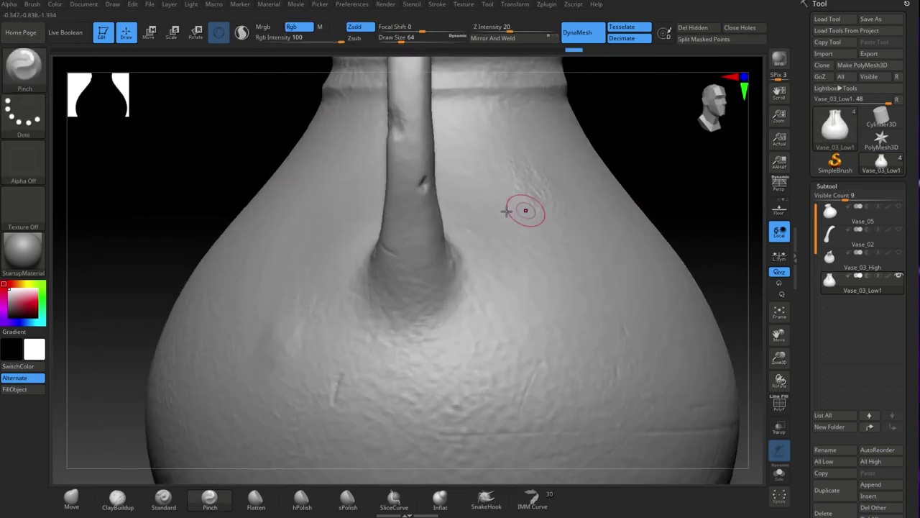
# Sharpen surface marks and the broken rim edges with the Pinch brush at size 27 and intensity 20.
pyautogui.keyDown('alt'); pyautogui.moveTo(526, 209); pyautogui.dragTo(422, 178); pyautogui.keyUp('alt')
pyautogui.moveTo(609, 115)
pyautogui.mouseDown()
pyautogui.moveTo(614, 159)
pyautogui.moveTo(522, 256)
pyautogui.moveTo(548, 345)
pyautogui.moveTo(464, 138)
pyautogui.moveTo(419, 161)
pyautogui.moveTo(429, 154)
pyautogui.mouseUp()
pyautogui.moveTo(623, 154)
pyautogui.mouseDown()
pyautogui.moveTo(640, 200)
pyautogui.moveTo(649, 132)
pyautogui.mouseUp()
pyautogui.moveTo(511, 127); pyautogui.dragTo(534, 109)
pyautogui.moveTo(648, 132)
pyautogui.mouseDown()
pyautogui.moveTo(439, 118)
pyautogui.moveTo(341, 132)
pyautogui.mouseUp()
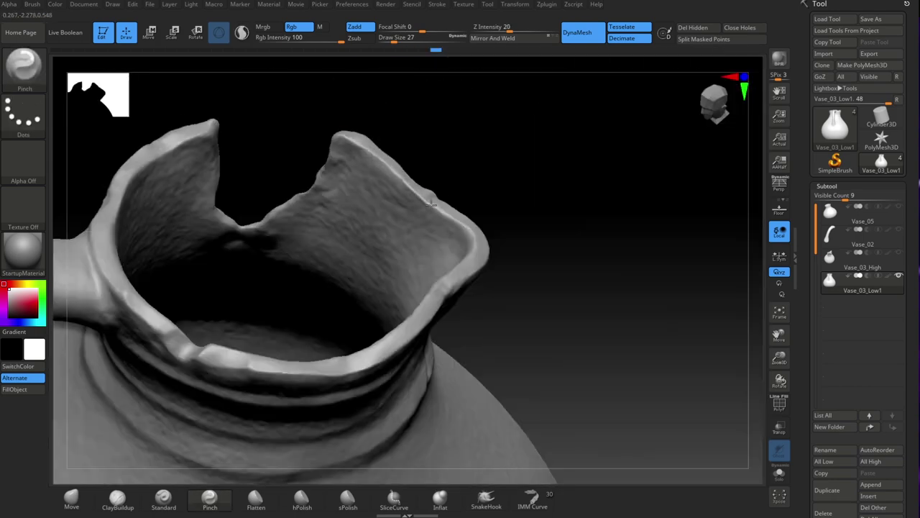
pyautogui.moveTo(438, 208)
pyautogui.mouseDown()
pyautogui.moveTo(525, 269)
pyautogui.moveTo(558, 209)
pyautogui.moveTo(254, 221)
pyautogui.mouseUp()
pyautogui.moveTo(460, 187); pyautogui.dragTo(349, 223)
pyautogui.moveTo(275, 335)
pyautogui.mouseDown()
pyautogui.moveTo(658, 209)
pyautogui.moveTo(403, 181)
pyautogui.moveTo(489, 136)
pyautogui.moveTo(654, 153)
pyautogui.moveTo(585, 392)
pyautogui.mouseUp()
# Level the uneven parts of the neck opening with the Flatten brush.
pyautogui.click(255, 499)
pyautogui.moveTo(761, 284)
pyautogui.mouseDown()
pyautogui.moveTo(690, 180)
pyautogui.moveTo(432, 274)
pyautogui.moveTo(487, 236)
pyautogui.mouseUp()
pyautogui.moveTo(467, 332)
pyautogui.mouseDown()
pyautogui.moveTo(452, 266)
pyautogui.moveTo(518, 274)
pyautogui.moveTo(685, 252)
pyautogui.moveTo(715, 271)
pyautogui.moveTo(680, 345)
pyautogui.moveTo(699, 345)
pyautogui.mouseUp()
# Group the older jug subtools in an OLD folder and duplicate Vase_03_High as Vase_03_Low.
pyautogui.moveTo(873, 294)
pyautogui.press('Up')
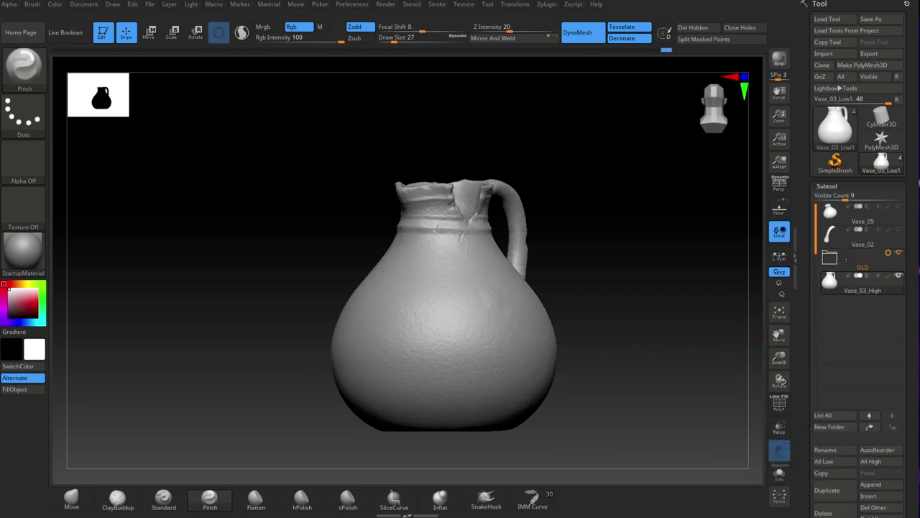
pyautogui.click(827, 489)
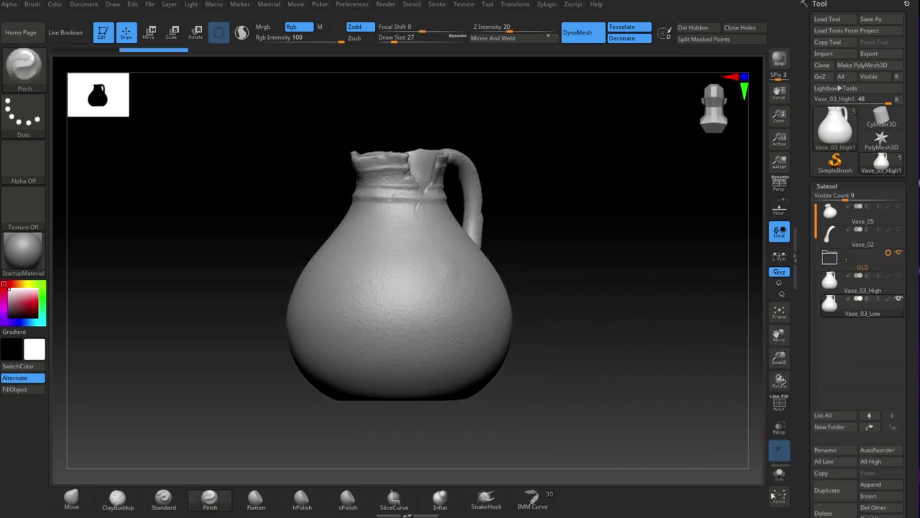
# Mask across the jug's base and flatten its underside with a gizmo deformer.
pyautogui.keyDown('ctrl'); pyautogui.click(25, 68); pyautogui.keyUp('ctrl')
pyautogui.keyDown('ctrl'); pyautogui.click(405, 120); pyautogui.keyUp('ctrl')
pyautogui.moveTo(391, 380)
pyautogui.keyDown('ctrl'); pyautogui.mouseDown()
pyautogui.moveTo(322, 440)
pyautogui.moveTo(345, 471)
pyautogui.mouseUp(); pyautogui.keyUp('ctrl')
pyautogui.hotkey('shift', 'f')
pyautogui.moveTo(651, 410)
pyautogui.mouseDown()
pyautogui.moveTo(274, 265)
pyautogui.moveTo(525, 429)
pyautogui.mouseUp()
pyautogui.keyDown('alt'); pyautogui.moveTo(587, 416); pyautogui.dragTo(666, 411); pyautogui.keyUp('alt')
pyautogui.press('w')
pyautogui.click(400, 195)
pyautogui.click(504, 237)
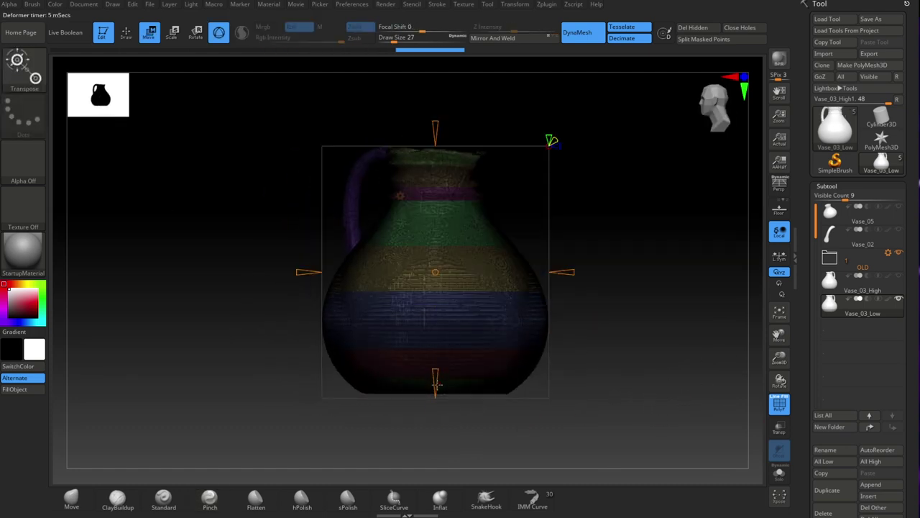
pyautogui.press('q')
# Turn off the polyframe display and smooth the lower edge of the jug around its base.
pyautogui.moveTo(612, 397)
pyautogui.mouseDown()
pyautogui.moveTo(637, 333)
pyautogui.moveTo(643, 379)
pyautogui.moveTo(556, 388)
pyautogui.moveTo(533, 316)
pyautogui.mouseUp()
pyautogui.click(779, 404)
pyautogui.click(163, 497)
pyautogui.press('space')
pyautogui.click(546, 351)
pyautogui.moveTo(331, 328)
pyautogui.keyDown('shift'); pyautogui.mouseDown()
pyautogui.moveTo(323, 373)
pyautogui.moveTo(431, 392)
pyautogui.mouseUp(); pyautogui.keyUp('shift')
pyautogui.moveTo(547, 425); pyautogui.dragTo(535, 359)
pyautogui.moveTo(619, 345); pyautogui.dragTo(559, 365)
# Roughen the edge around the base with the DamStandard brush, a splatter-like alpha and size 100.
pyautogui.press('b')
pyautogui.press('d')
pyautogui.press('s')
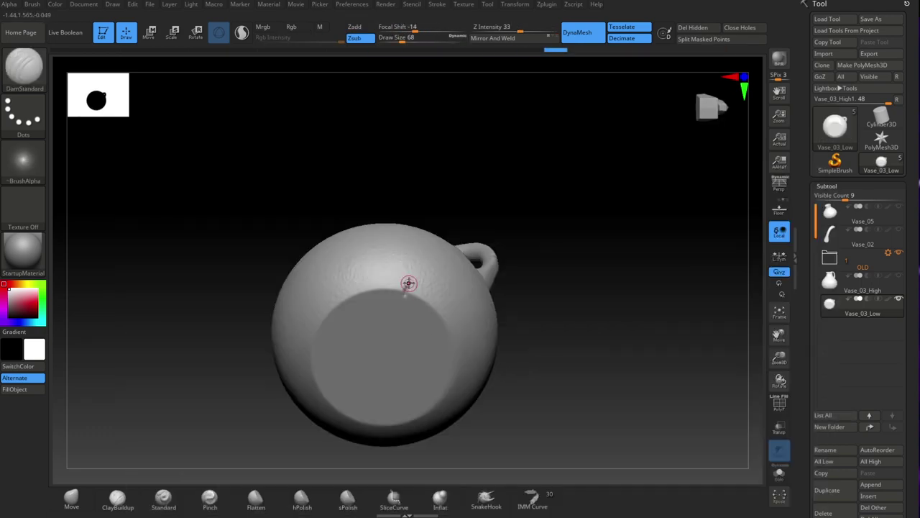
pyautogui.moveTo(234, 238); pyautogui.dragTo(216, 302)
pyautogui.click(24, 164)
pyautogui.click(264, 210)
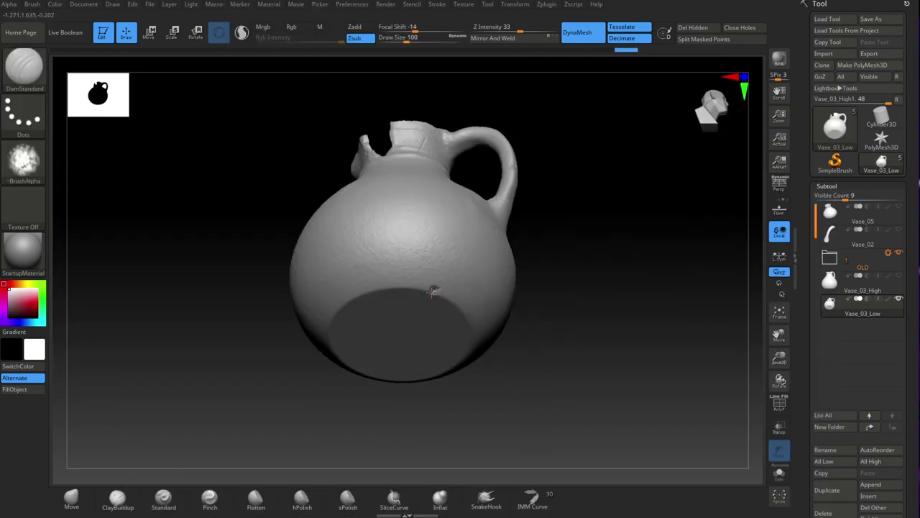
pyautogui.moveTo(611, 338); pyautogui.dragTo(576, 374)
pyautogui.press('space')
pyautogui.click(505, 357)
pyautogui.press('space')
pyautogui.click(564, 381)
pyautogui.moveTo(428, 364); pyautogui.dragTo(442, 345)
# Carve fine worn marks into the jug's body with the DamStandard brush at size 25 and intensity 17.
pyautogui.moveTo(575, 359)
pyautogui.mouseDown()
pyautogui.moveTo(547, 403)
pyautogui.moveTo(598, 333)
pyautogui.moveTo(462, 306)
pyautogui.moveTo(518, 266)
pyautogui.moveTo(694, 291)
pyautogui.mouseUp()
pyautogui.moveTo(536, 289); pyautogui.dragTo(542, 316)
pyautogui.moveTo(640, 296); pyautogui.dragTo(624, 363)
pyautogui.press('space')
pyautogui.click(467, 346)
pyautogui.moveTo(619, 302); pyautogui.dragTo(547, 288)
pyautogui.moveTo(440, 276); pyautogui.dragTo(443, 288)
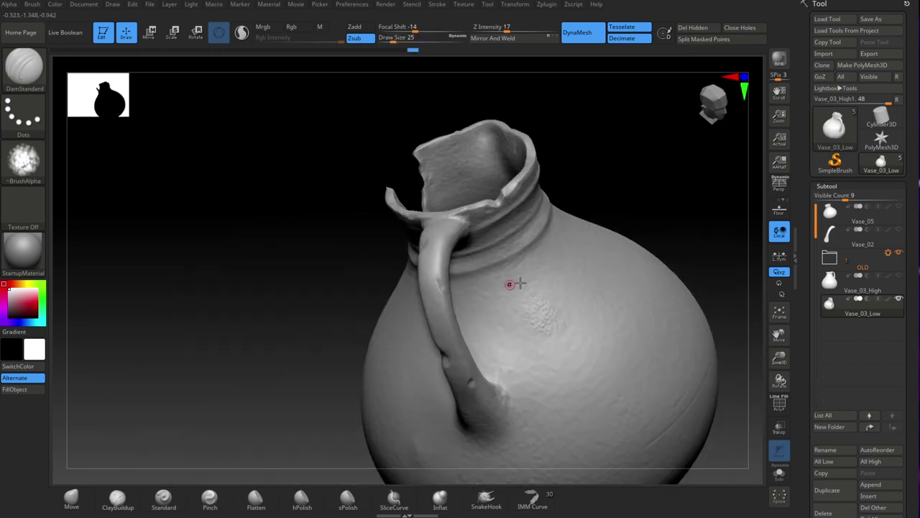
# Replace the old Vase_03_High subtool with the refined jug and duplicate it as a new Vase_03_Low.
pyautogui.moveTo(623, 220); pyautogui.dragTo(561, 426)
pyautogui.click(844, 285)
pyautogui.click(827, 512)
pyautogui.click(827, 490)
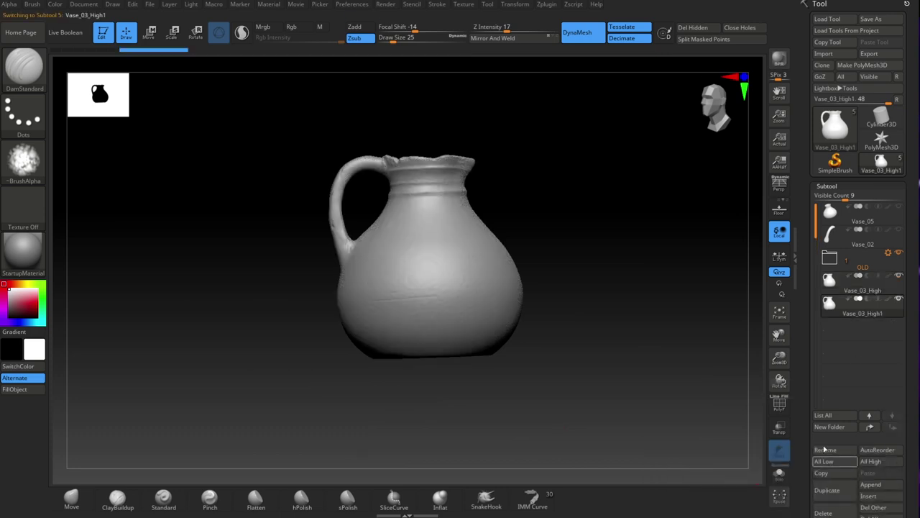
pyautogui.press('f')
pyautogui.hotkey('shift', 'f')
pyautogui.keyDown('shift'); pyautogui.moveTo(594, 397); pyautogui.dragTo(640, 394); pyautogui.keyUp('shift')
# ZRemesh Vase_03_Low with the Same and KeepGroups options.
pyautogui.click(827, 186)
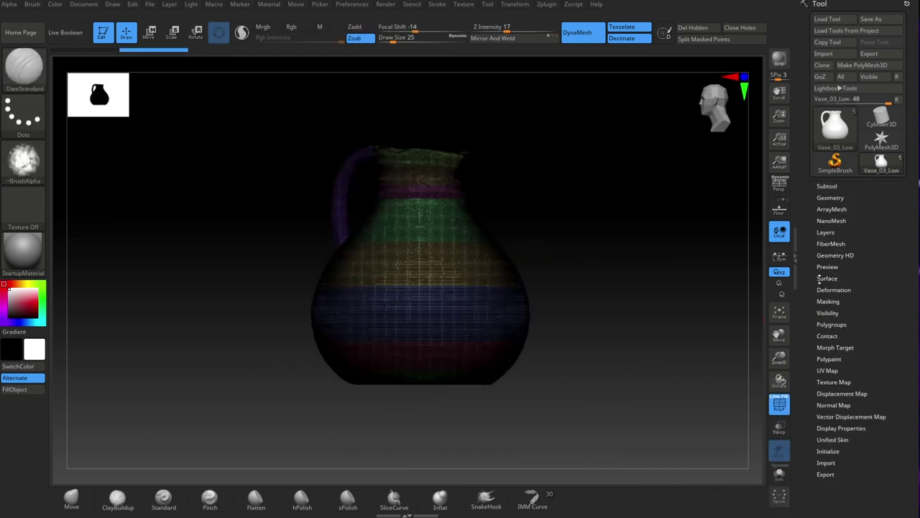
pyautogui.click(829, 198)
pyautogui.moveTo(912, 384); pyautogui.dragTo(912, 342)
pyautogui.click(850, 420)
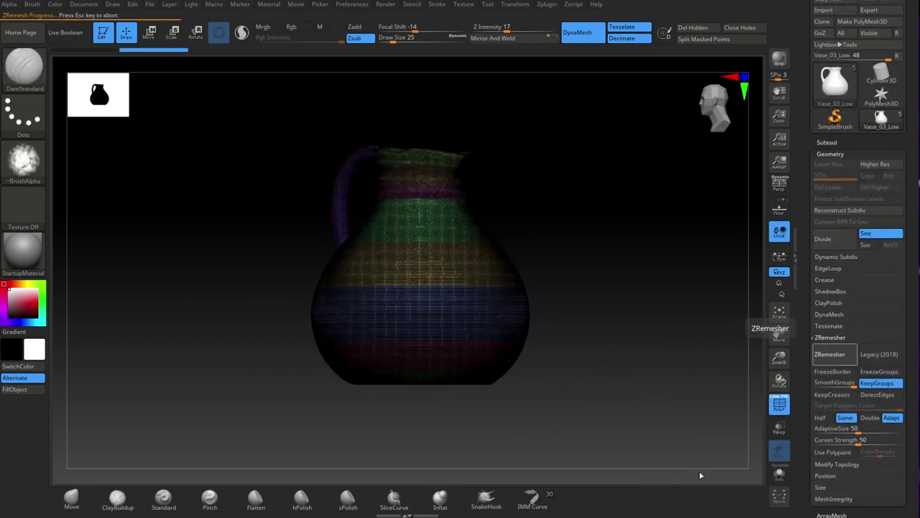
pyautogui.moveTo(698, 475); pyautogui.dragTo(693, 411)
# ZRemesh Vase_03_Low with the Half and KeepGroups options, and set the brush size to 87.
pyautogui.click(827, 143)
pyautogui.click(830, 155)
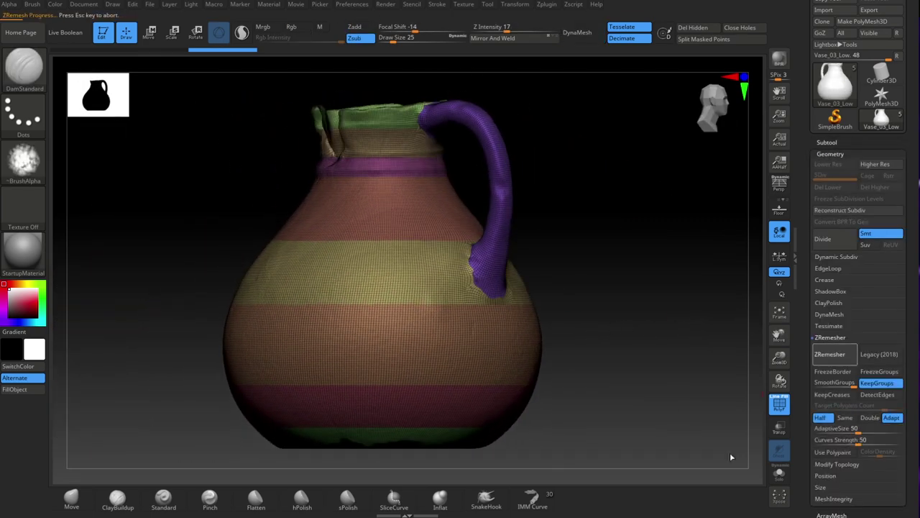
pyautogui.moveTo(620, 327); pyautogui.dragTo(527, 412)
pyautogui.press('space')
pyautogui.click(575, 350)
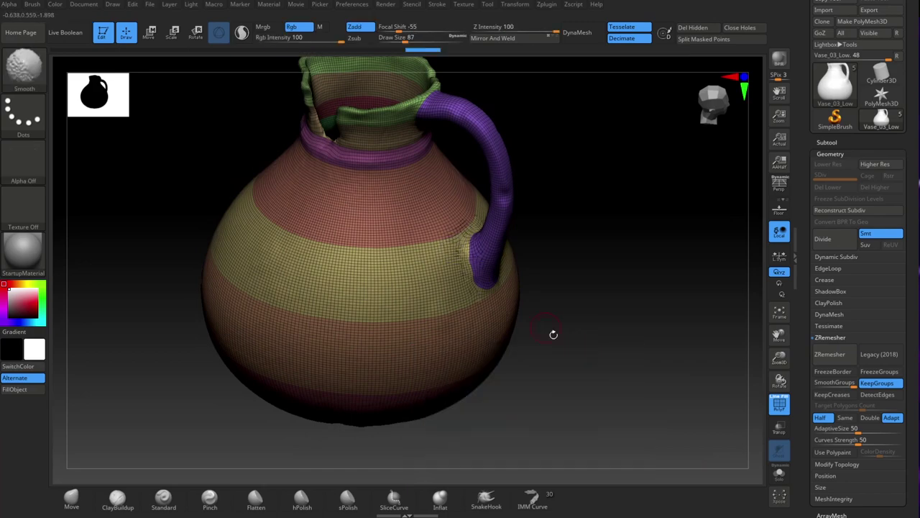
pyautogui.moveTo(575, 356)
pyautogui.mouseDown()
pyautogui.moveTo(629, 389)
pyautogui.moveTo(643, 162)
pyautogui.moveTo(491, 362)
pyautogui.moveTo(655, 319)
pyautogui.moveTo(612, 335)
pyautogui.moveTo(624, 277)
pyautogui.mouseUp()
# Check the polygon count of Vase_03_Low and halve its density again with ZRemesher.
pyautogui.click(846, 143)
pyautogui.moveTo(830, 263)
pyautogui.click(827, 143)
pyautogui.click(829, 154)
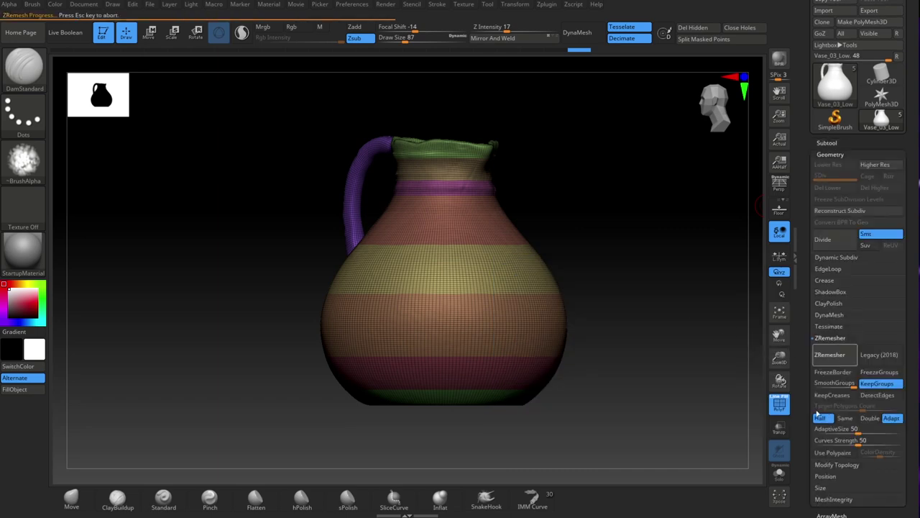
pyautogui.moveTo(624, 358)
pyautogui.mouseDown()
pyautogui.moveTo(719, 364)
pyautogui.moveTo(633, 360)
pyautogui.mouseUp()
# Compare Vase_03_Low with Vase_03_High and ZRemesh the low version once more.
pyautogui.click(827, 143)
pyautogui.click(830, 238)
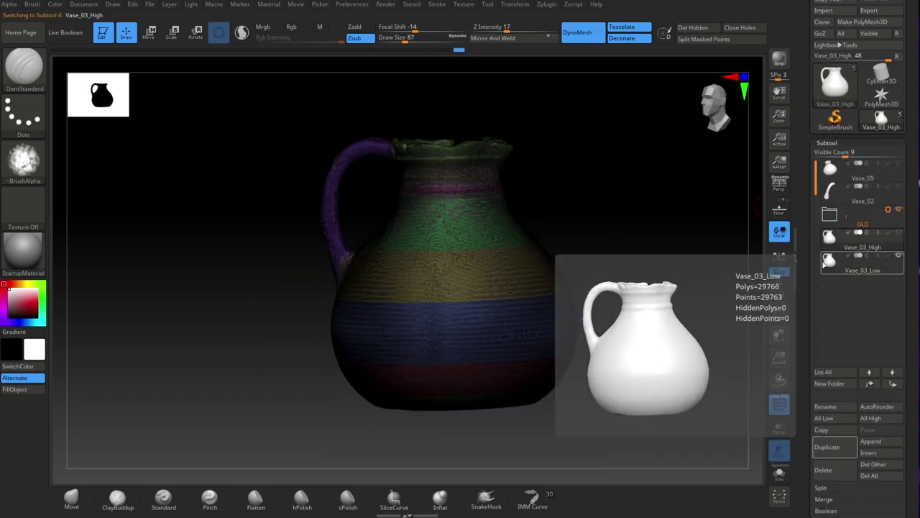
pyautogui.click(831, 262)
pyautogui.click(826, 143)
pyautogui.click(830, 198)
pyautogui.moveTo(668, 223); pyautogui.dragTo(640, 287)
pyautogui.click(832, 398)
pyautogui.moveTo(640, 342); pyautogui.dragTo(727, 345)
# Show Vase_03_High together with Vase_03_Low and project the high version's detail onto the low mesh.
pyautogui.click(827, 186)
pyautogui.click(855, 282)
pyautogui.click(856, 306)
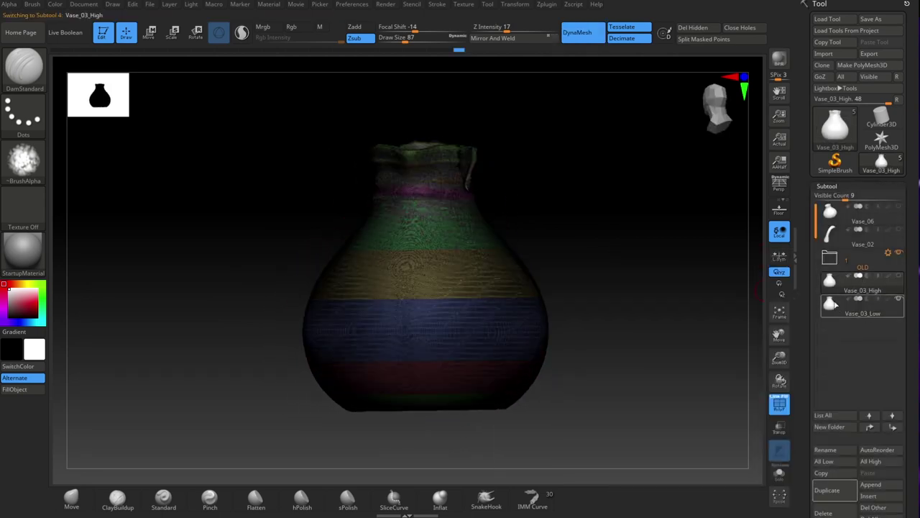
pyautogui.click(898, 276)
pyautogui.scroll(-5, 863, 334)
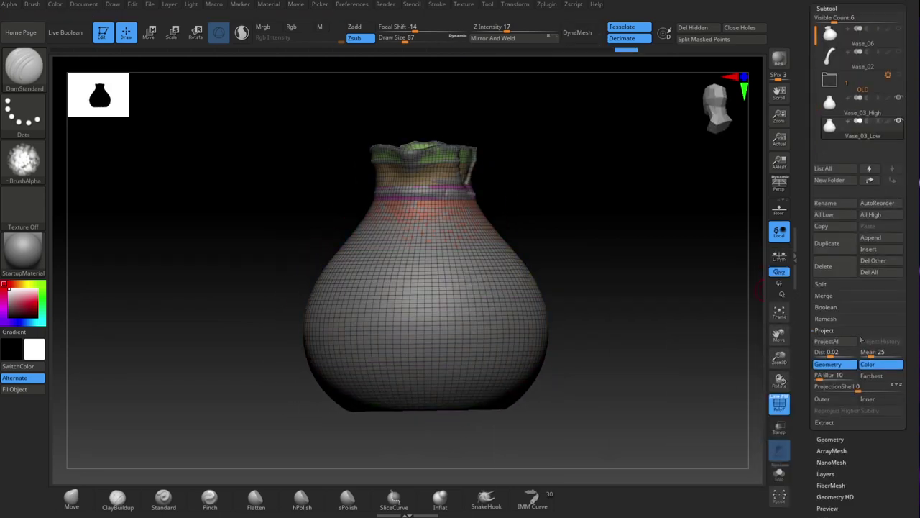
pyautogui.moveTo(604, 317); pyautogui.dragTo(741, 212)
pyautogui.click(898, 122)
# Inspect the low mesh from several sides, switch to the ZModeler brush and duplicate Vase_03_Low.
pyautogui.moveTo(690, 230); pyautogui.dragTo(563, 230)
pyautogui.moveTo(604, 308); pyautogui.dragTo(590, 460)
pyautogui.moveTo(636, 434); pyautogui.dragTo(626, 309)
pyautogui.press('b')
pyautogui.press('z')
pyautogui.press('m')
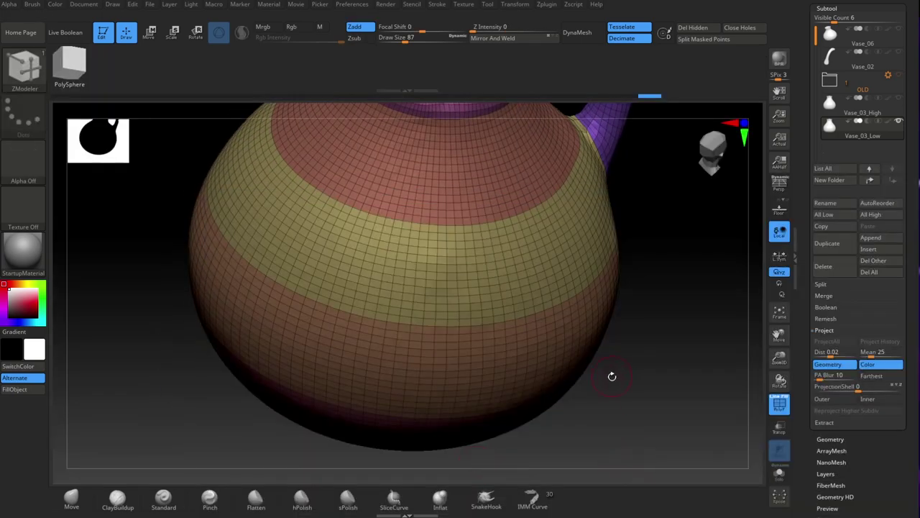
pyautogui.moveTo(610, 379)
pyautogui.mouseDown()
pyautogui.moveTo(622, 324)
pyautogui.moveTo(579, 355)
pyautogui.moveTo(597, 272)
pyautogui.mouseUp()
pyautogui.press('f')
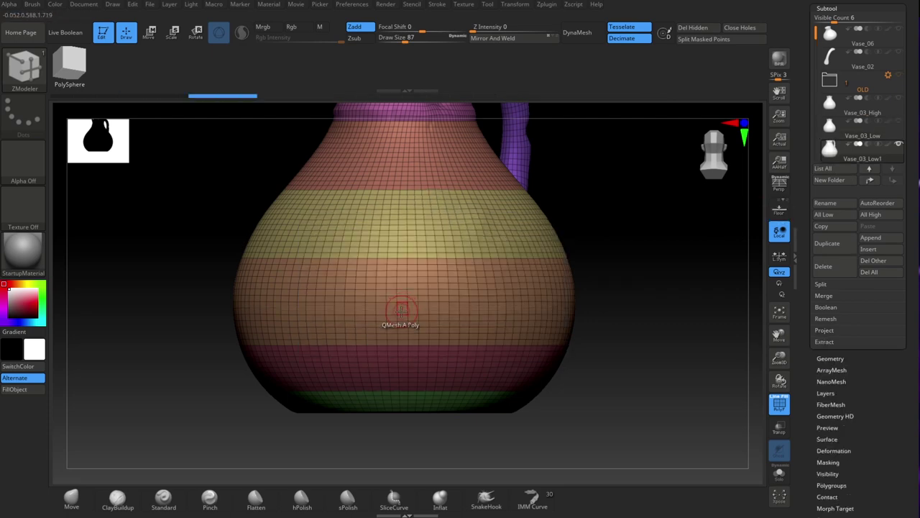
# Hide the yellow polygroup band of the duplicated low jug and examine the inner wall and base.
pyautogui.keyDown('alt'); pyautogui.moveTo(555, 423); pyautogui.dragTo(496, 440); pyautogui.keyUp('alt')
pyautogui.moveTo(430, 448); pyautogui.dragTo(400, 247)
pyautogui.moveTo(461, 362); pyautogui.dragTo(577, 348)
pyautogui.click(454, 386)
pyautogui.moveTo(454, 386)
pyautogui.mouseDown(button='right')
pyautogui.moveTo(424, 288)
pyautogui.moveTo(359, 345)
pyautogui.moveTo(505, 279)
pyautogui.mouseUp(button='right')
pyautogui.keyDown('ctrl'); pyautogui.keyDown('shift'); pyautogui.click(550, 341); pyautogui.keyUp('shift'); pyautogui.keyUp('ctrl')
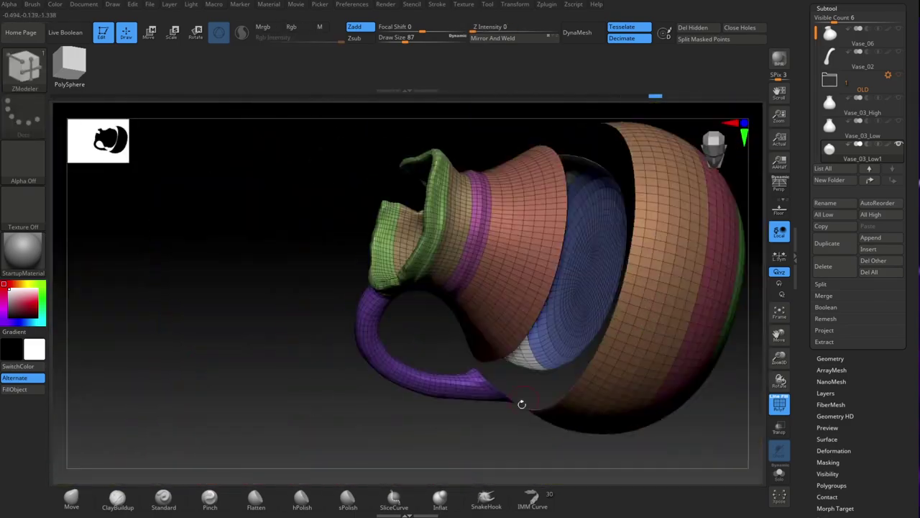
pyautogui.moveTo(510, 421); pyautogui.dragTo(507, 368)
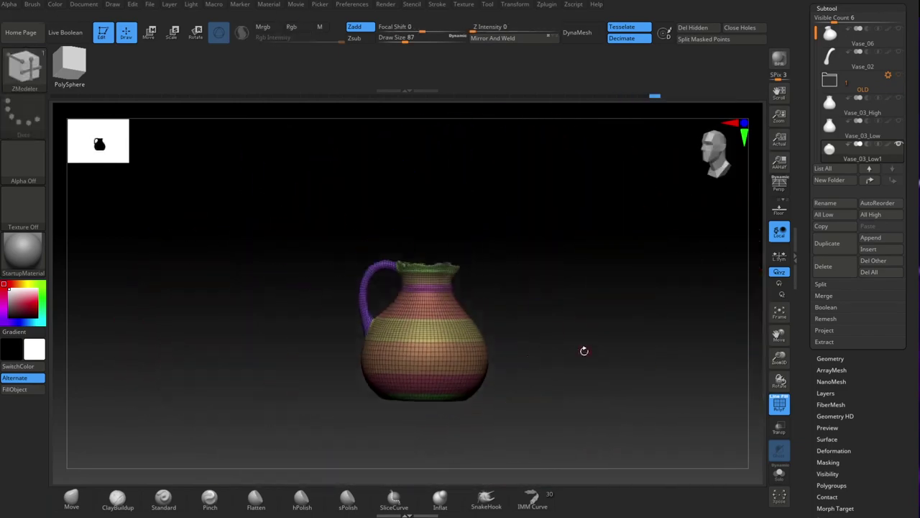
# ZRemesh Vase_03_Low1 with the Same and KeepGroups options.
pyautogui.moveTo(590, 385); pyautogui.dragTo(653, 377)
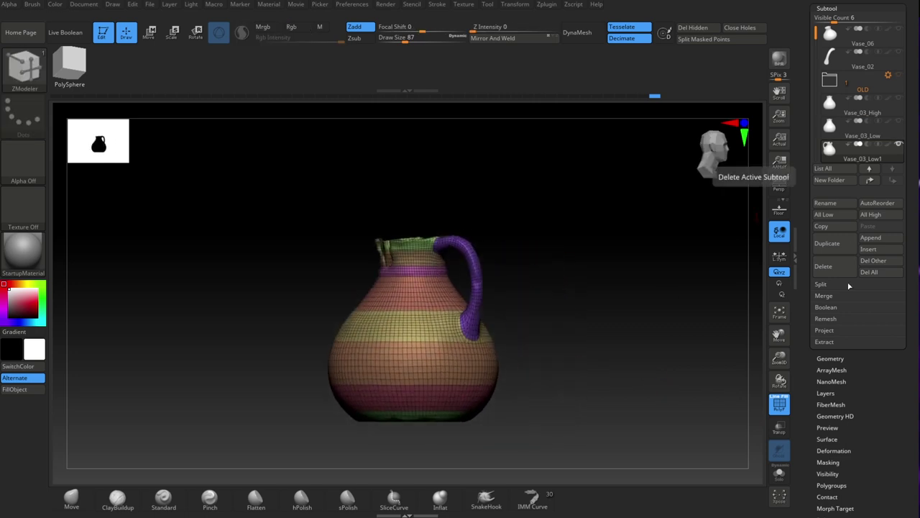
pyautogui.click(829, 357)
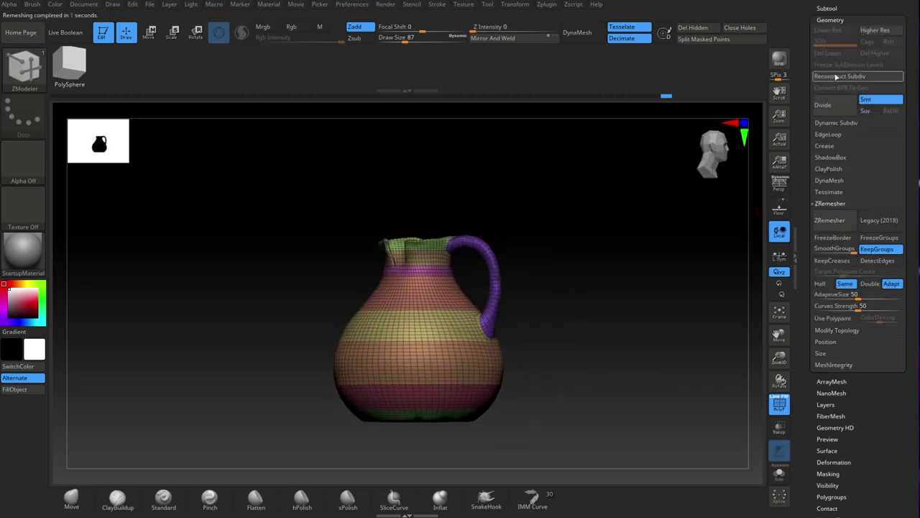
pyautogui.click(827, 9)
# Project Vase_03_High onto Vase_03_Low1 with the projection distance set to 0.08406.
pyautogui.click(824, 399)
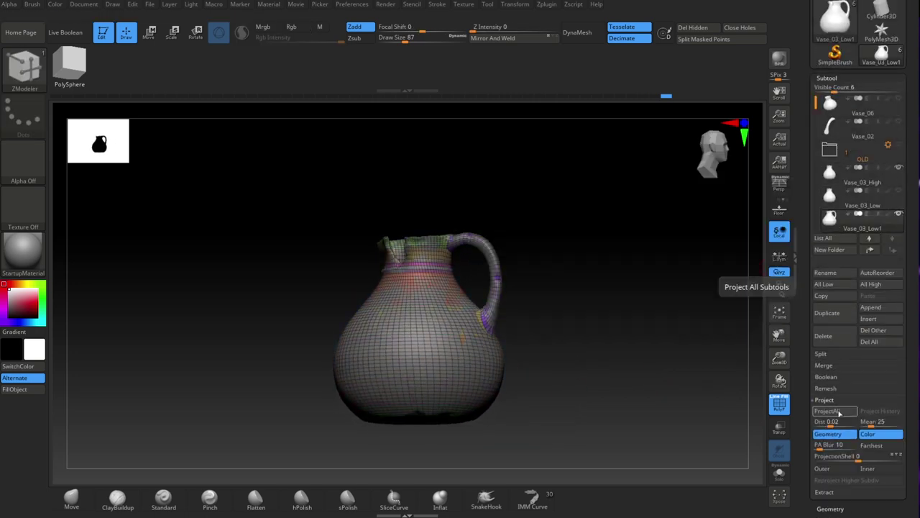
pyautogui.moveTo(726, 392); pyautogui.dragTo(612, 411)
pyautogui.moveTo(611, 359); pyautogui.dragTo(547, 403)
pyautogui.moveTo(683, 398)
pyautogui.mouseDown()
pyautogui.moveTo(590, 337)
pyautogui.moveTo(628, 419)
pyautogui.mouseUp()
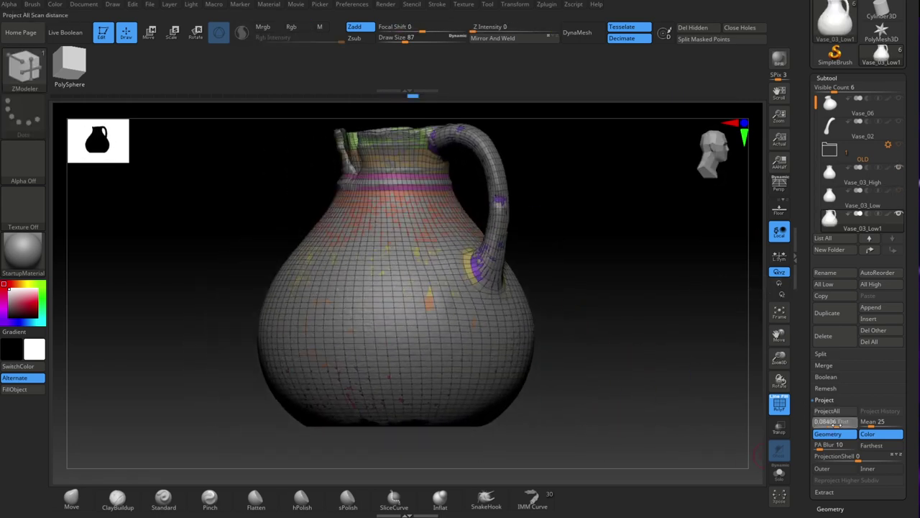
pyautogui.moveTo(670, 368); pyautogui.dragTo(632, 387)
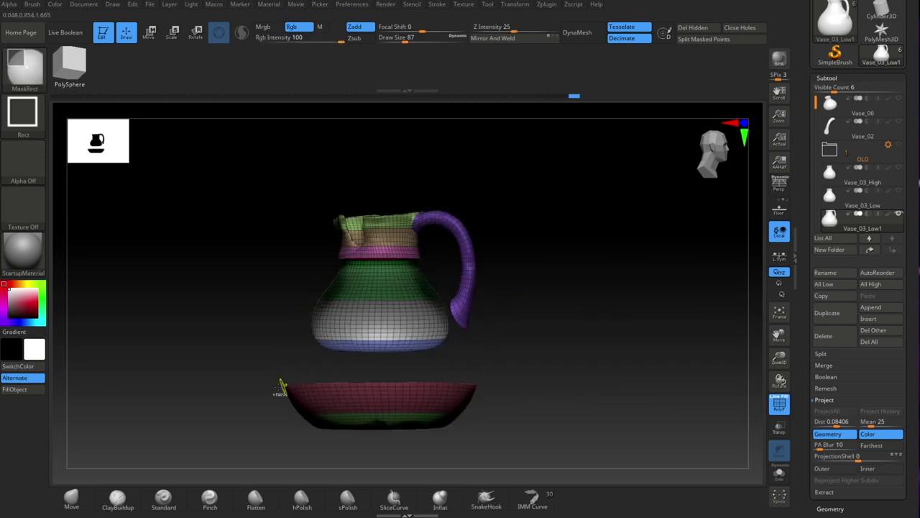
# Mask the two lowest bands of the outer body and combine them into one polygroup.
pyautogui.keyDown('ctrl'); pyautogui.moveTo(246, 378); pyautogui.dragTo(524, 451); pyautogui.keyUp('ctrl')
pyautogui.hotkey('ctrl', 'w')
pyautogui.moveTo(553, 397); pyautogui.dragTo(533, 394)
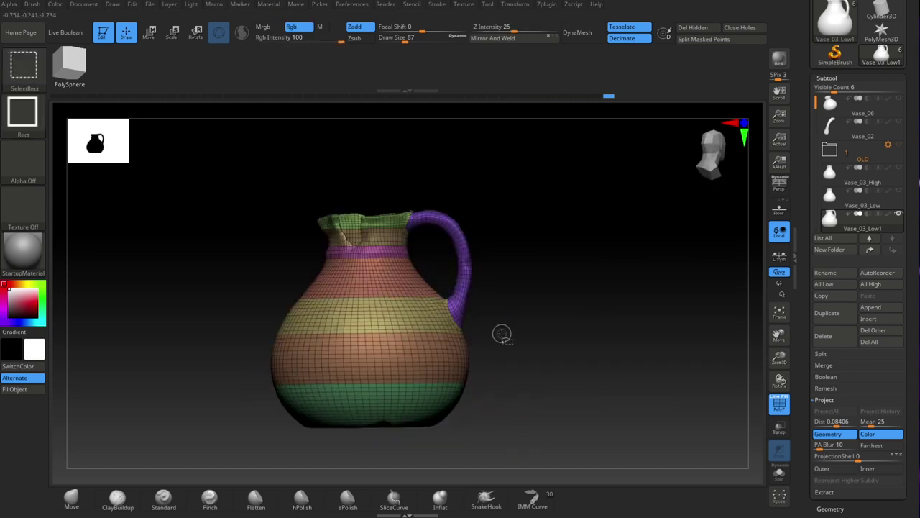
# Hide the handle and combine the remaining body and neck into a single polygroup.
pyautogui.keyDown('ctrl'); pyautogui.keyDown('shift'); pyautogui.click(464, 330); pyautogui.keyUp('shift'); pyautogui.keyUp('ctrl')
pyautogui.keyDown('ctrl'); pyautogui.keyDown('shift'); pyautogui.click(464, 330); pyautogui.keyUp('shift'); pyautogui.keyUp('ctrl')
pyautogui.keyDown('ctrl'); pyautogui.keyDown('shift'); pyautogui.click(437, 353); pyautogui.keyUp('shift'); pyautogui.keyUp('ctrl')
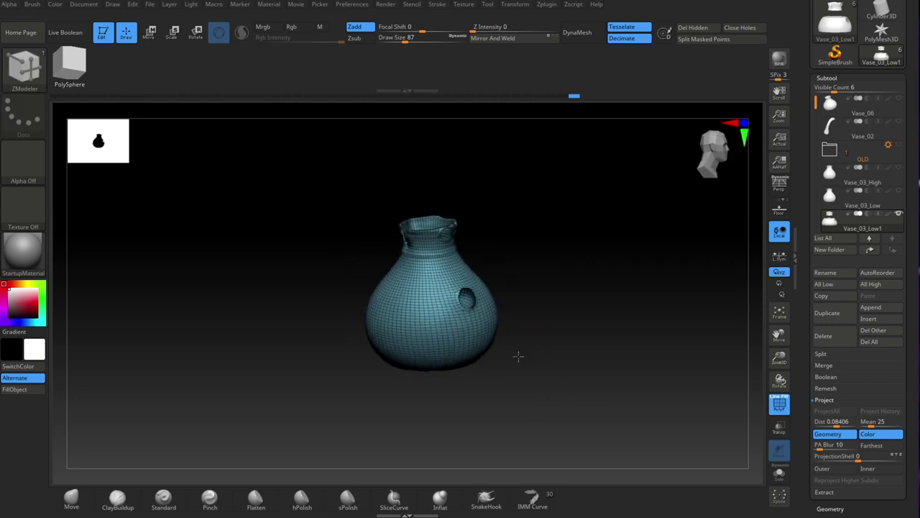
# Mask one half of the body lengthwise and split the body into two vertical polygroups.
pyautogui.keyDown('ctrl'); pyautogui.moveTo(597, 410); pyautogui.dragTo(472, 224); pyautogui.keyUp('ctrl')
pyautogui.keyDown('ctrl'); pyautogui.keyDown('alt'); pyautogui.moveTo(484, 432); pyautogui.dragTo(434, 372); pyautogui.keyUp('alt'); pyautogui.keyUp('ctrl')
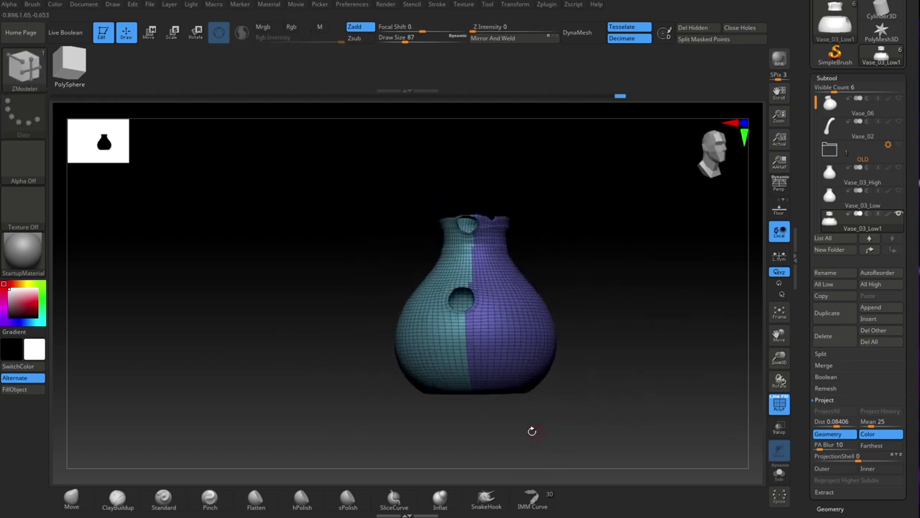
pyautogui.moveTo(640, 407)
pyautogui.mouseDown()
pyautogui.moveTo(509, 396)
pyautogui.moveTo(273, 314)
pyautogui.moveTo(505, 316)
pyautogui.moveTo(550, 359)
pyautogui.mouseUp()
pyautogui.hotkey('ctrl', 'w')
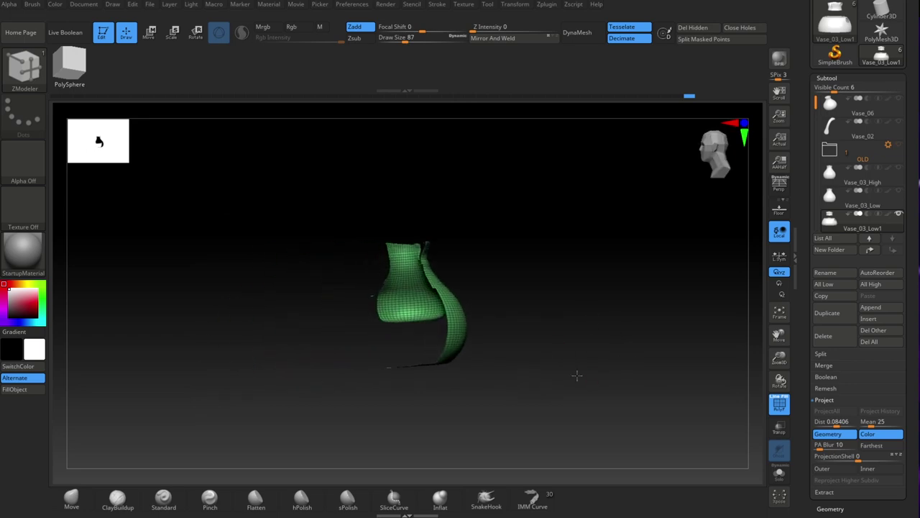
# Switch to the MaskPen brush and paint a mask over the flat underside of the jug.
pyautogui.keyDown('ctrl'); pyautogui.click(18, 73); pyautogui.keyUp('ctrl')
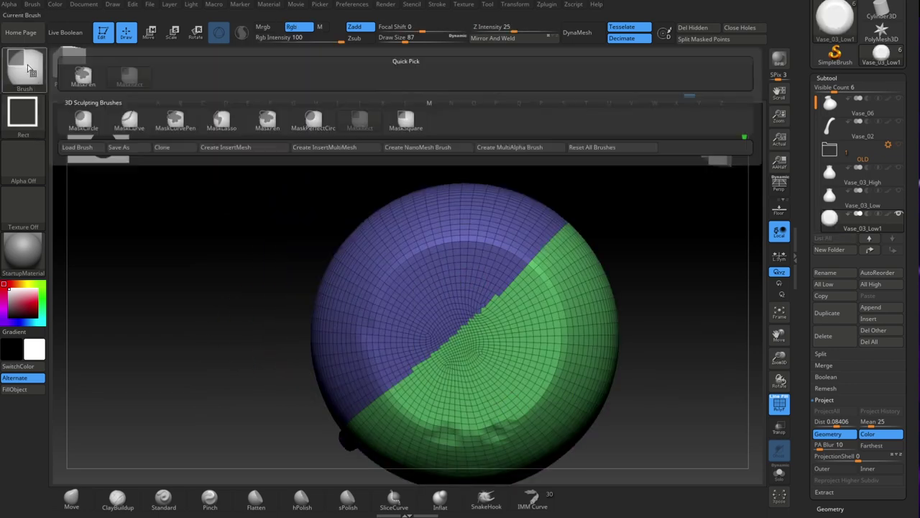
pyautogui.keyDown('ctrl'); pyautogui.click(94, 74); pyautogui.keyUp('ctrl')
pyautogui.keyDown('ctrl'); pyautogui.moveTo(432, 296); pyautogui.dragTo(382, 291); pyautogui.keyUp('ctrl')
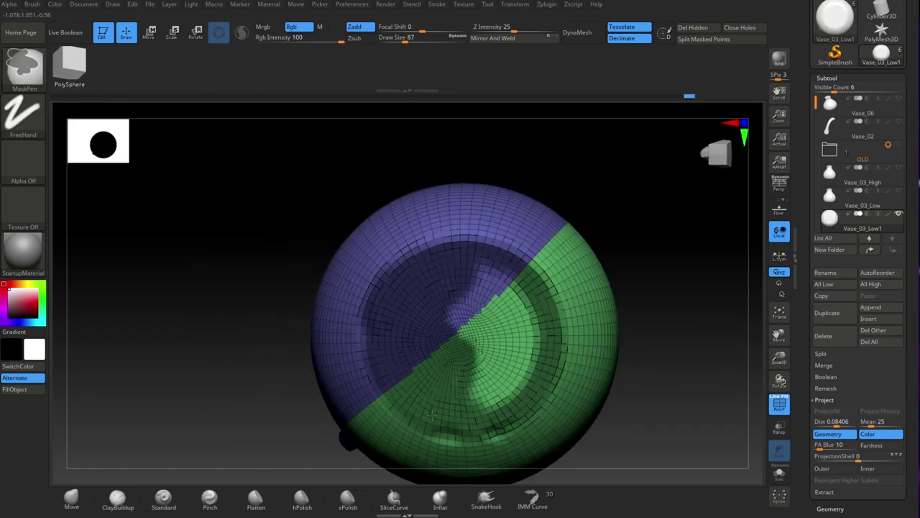
pyautogui.keyDown('ctrl'); pyautogui.moveTo(391, 382); pyautogui.dragTo(483, 416); pyautogui.keyUp('ctrl')
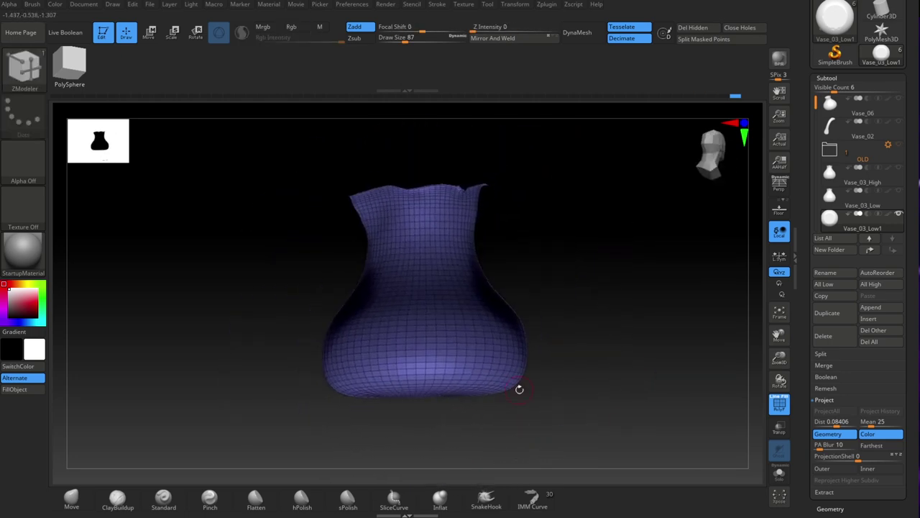
# Show the whole jug again and unwrap it with UV Master using its polygroups.
pyautogui.keyDown('ctrl'); pyautogui.keyDown('shift'); pyautogui.click(534, 416); pyautogui.keyUp('shift'); pyautogui.keyUp('ctrl')
pyautogui.moveTo(534, 416); pyautogui.dragTo(597, 327)
pyautogui.click(548, 4)
pyautogui.click(573, 206)
pyautogui.click(581, 251)
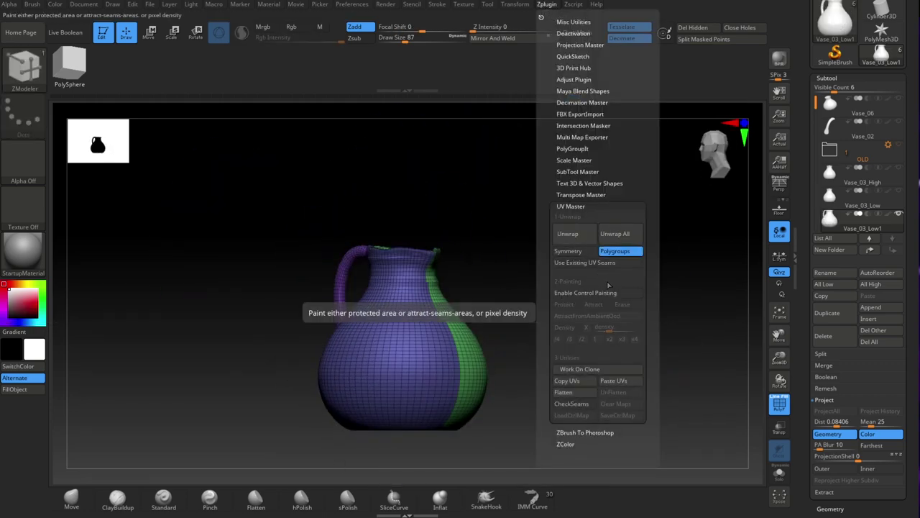
pyautogui.click(578, 233)
# Preview the jug's unwrapped UV layout from its UV map settings.
pyautogui.click(828, 78)
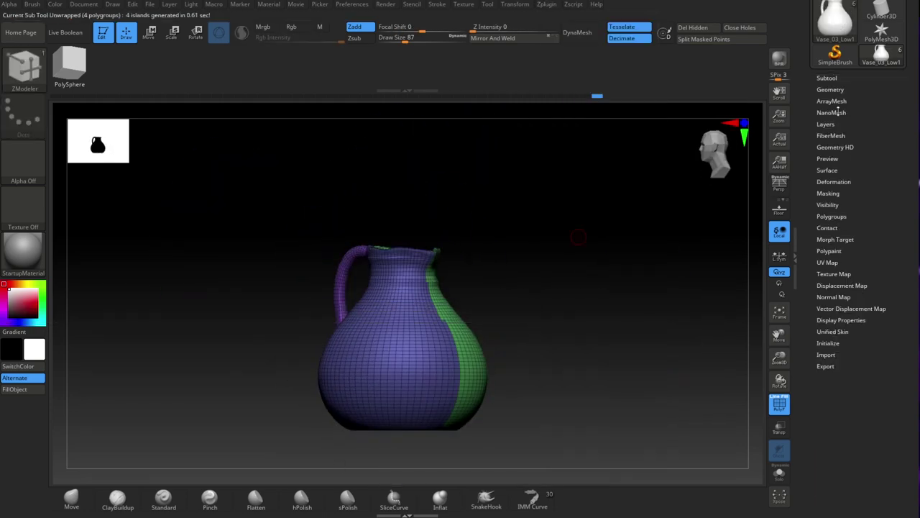
pyautogui.click(828, 263)
pyautogui.click(833, 272)
pyautogui.moveTo(578, 384)
pyautogui.keyDown('alt'); pyautogui.mouseDown()
pyautogui.moveTo(614, 368)
pyautogui.moveTo(638, 332)
pyautogui.moveTo(595, 360)
pyautogui.moveTo(587, 380)
pyautogui.mouseUp(); pyautogui.keyUp('alt')
pyautogui.press('f')
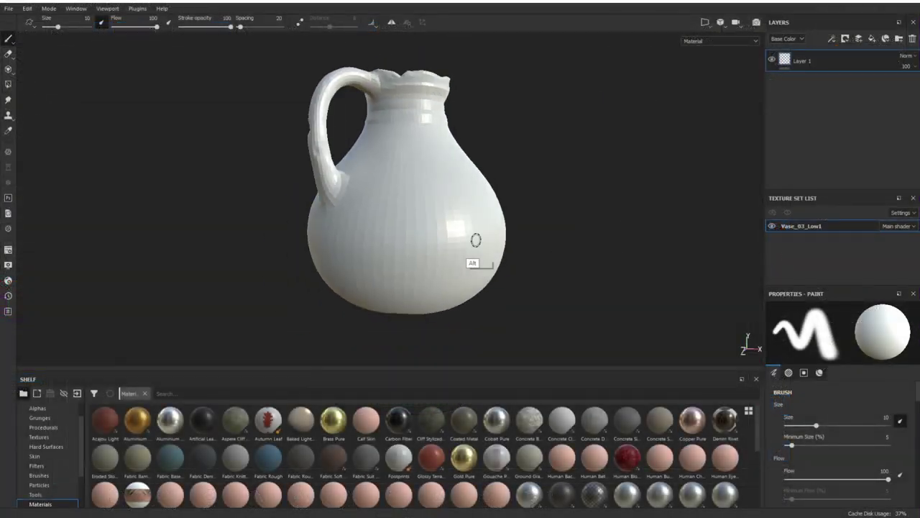
# Add an ambient occlusion channel and bake all mesh maps except ID from the high-poly mesh at 2048.
pyautogui.click(228, 118)
pyautogui.click(265, 120)
pyautogui.click(210, 271)
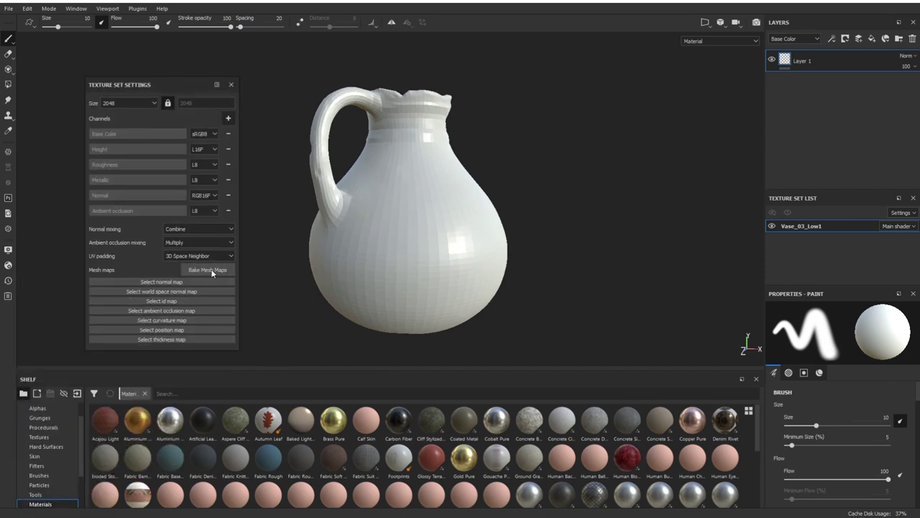
pyautogui.moveTo(446, 100); pyautogui.dragTo(652, 67)
pyautogui.click(798, 168)
pyautogui.click(534, 141)
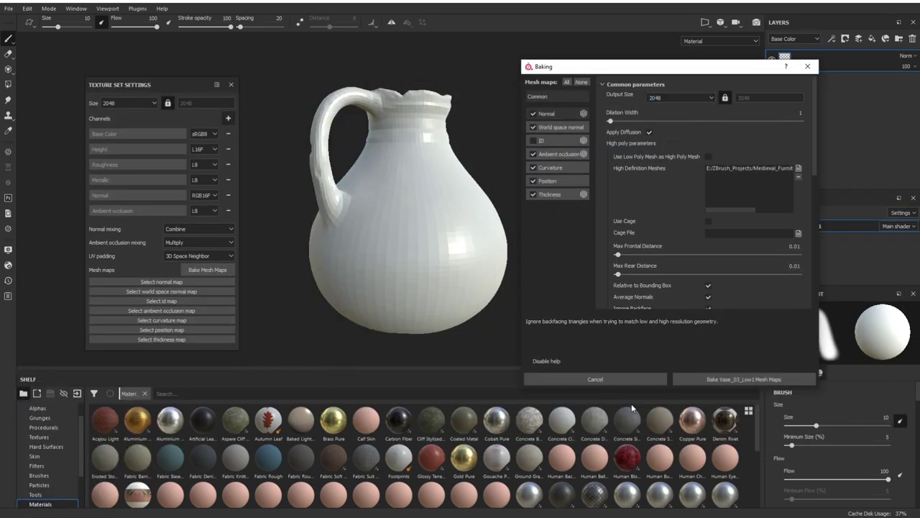
pyautogui.click(744, 379)
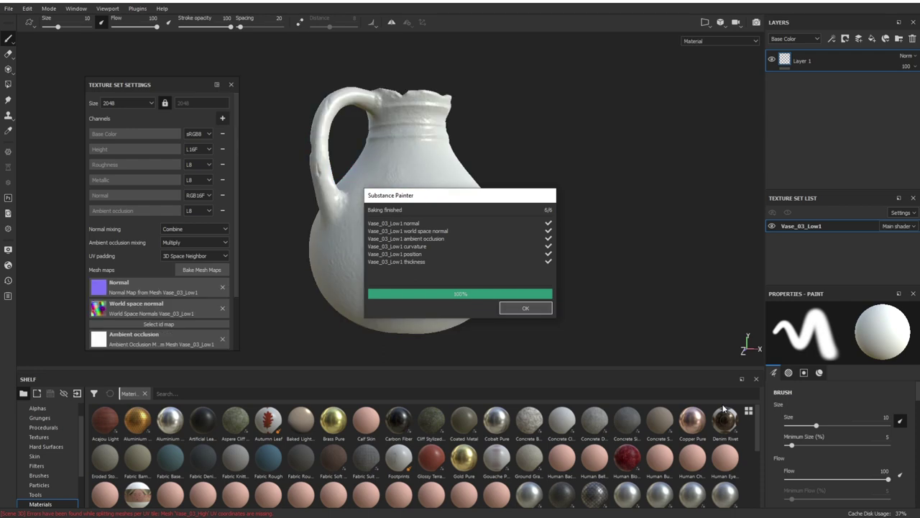
pyautogui.click(526, 308)
# Examine the baked detail on the jug from several sides, with and without the mesh wireframe.
pyautogui.keyDown('alt'); pyautogui.moveTo(575, 273); pyautogui.dragTo(660, 238); pyautogui.keyUp('alt')
pyautogui.click(231, 86)
pyautogui.click(8, 264)
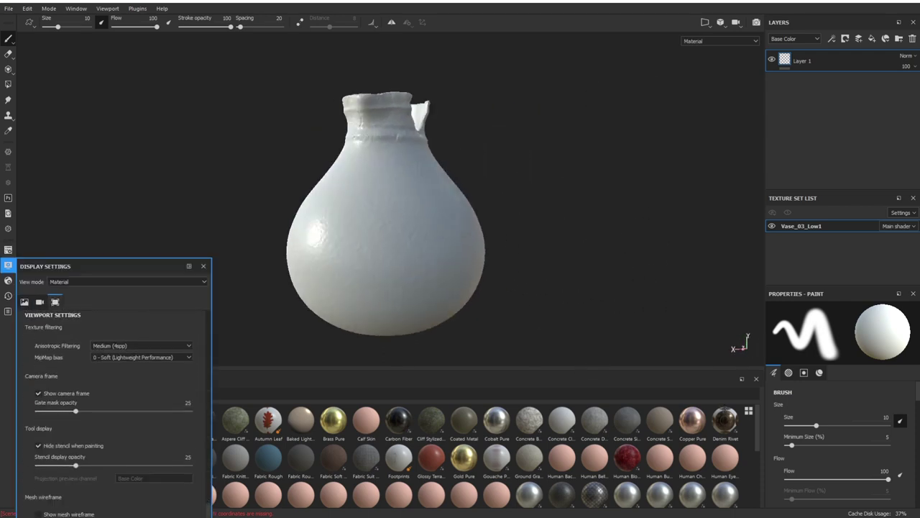
pyautogui.keyDown('alt'); pyautogui.moveTo(331, 303); pyautogui.dragTo(277, 272); pyautogui.keyUp('alt')
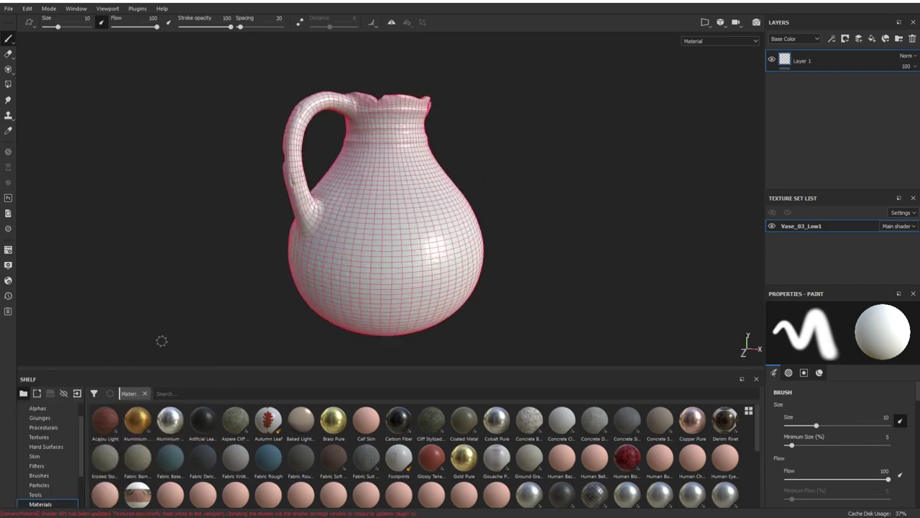
pyautogui.click(8, 264)
pyautogui.rightClick(596, 220)
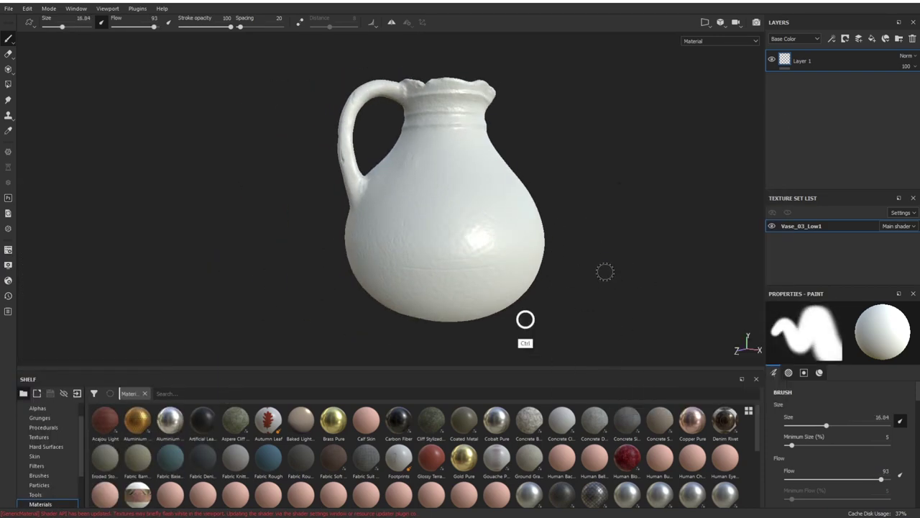
pyautogui.keyDown('alt'); pyautogui.moveTo(550, 288); pyautogui.dragTo(445, 288); pyautogui.keyUp('alt')
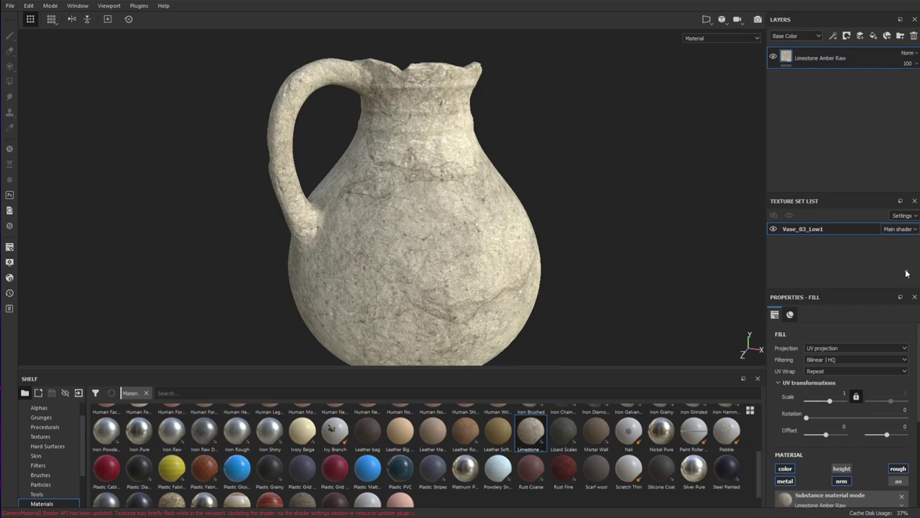
# Tint the Limestone Amber Raw material on the jug a pale beige.
pyautogui.scroll(-3, 863, 424)
pyautogui.click(859, 443)
pyautogui.click(817, 352)
pyautogui.click(873, 414)
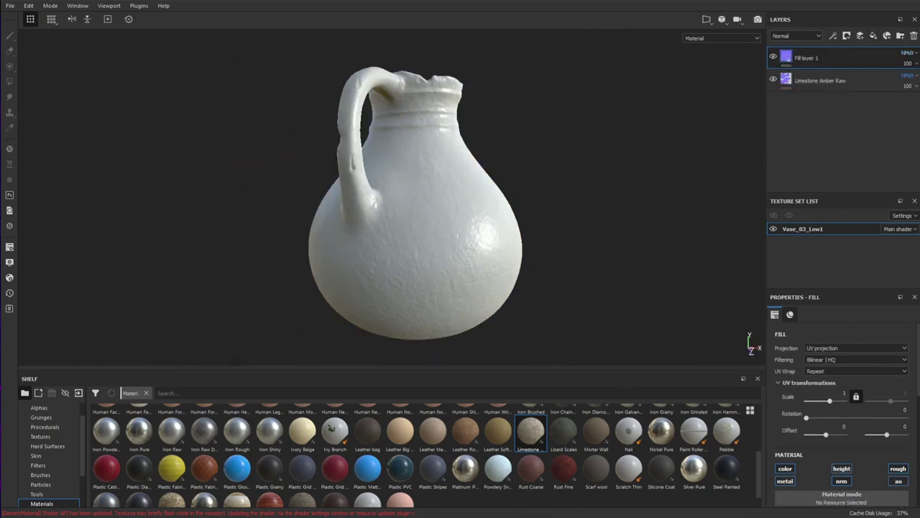
pyautogui.press('super+e')
pyautogui.moveTo(316, 38); pyautogui.dragTo(919, 21)
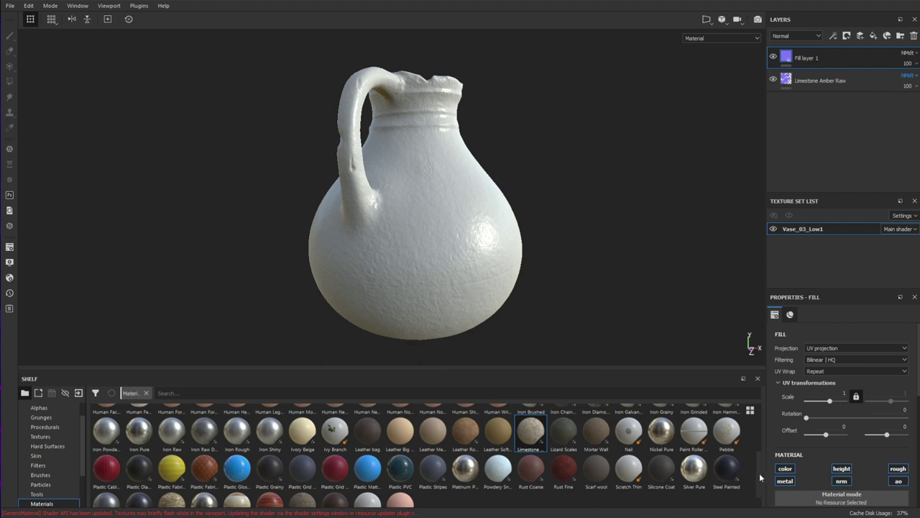
# Add the Steel Painted Rough Damaged smart material at the top of the layer stack and hide Fill layer 1.
pyautogui.moveTo(759, 472); pyautogui.dragTo(757, 496)
pyautogui.moveTo(755, 447); pyautogui.dragTo(753, 424)
pyautogui.scroll(-1, 50, 460)
pyautogui.click(49, 484)
pyautogui.scroll(-3, 729, 491)
pyautogui.scroll(-2, 728, 491)
pyautogui.moveTo(368, 450); pyautogui.dragTo(834, 56)
pyautogui.click(773, 79)
pyautogui.keyDown('alt'); pyautogui.moveTo(546, 187); pyautogui.dragTo(575, 259); pyautogui.keyUp('alt')
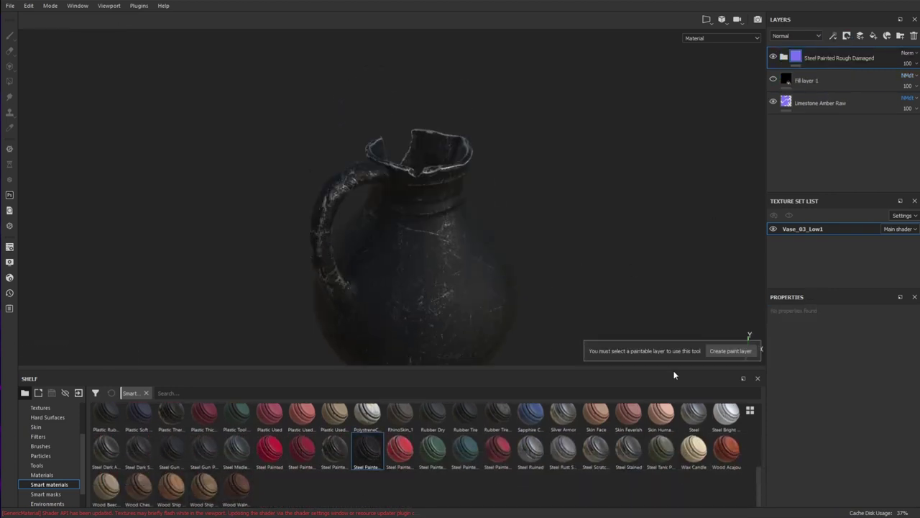
# Expand the Steel Painted Rough Damaged folder and turn off the metal channel on its Base layer.
pyautogui.click(784, 57)
pyautogui.scroll(-2, 813, 137)
pyautogui.click(813, 130)
pyautogui.click(785, 481)
pyautogui.keyDown('alt'); pyautogui.moveTo(619, 334); pyautogui.dragTo(627, 283); pyautogui.keyUp('alt')
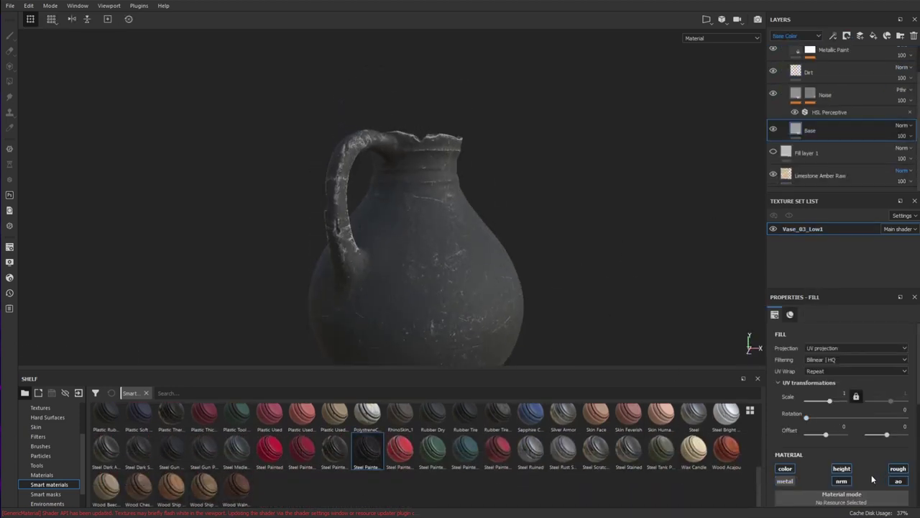
pyautogui.keyDown('alt'); pyautogui.moveTo(615, 331); pyautogui.dragTo(643, 271); pyautogui.keyUp('alt')
# Bring up the reference image and set the Metallic Paint layer's base colour to a dark olive green.
pyautogui.scroll(-4, 825, 476)
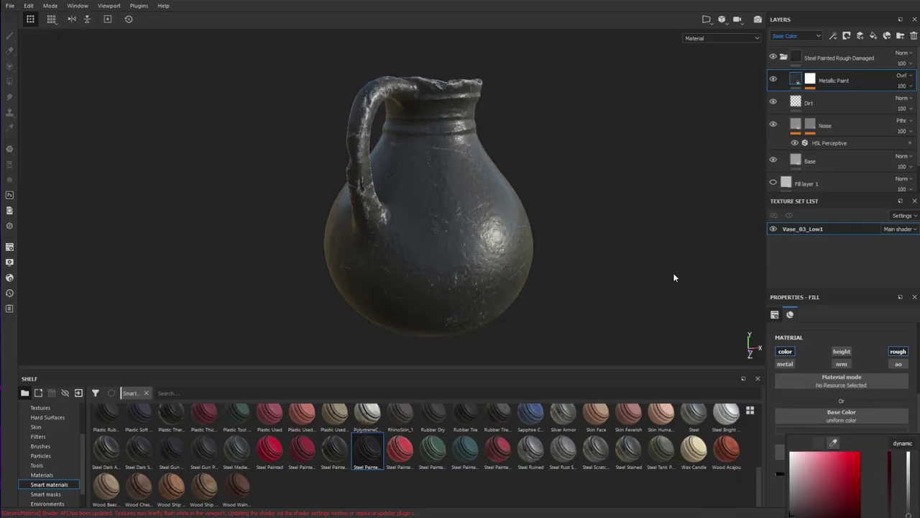
pyautogui.hotkey('alt', 'Tab')
pyautogui.hotkey('alt', 'Tab')
pyautogui.hotkey('alt', 'Tab')
pyautogui.moveTo(310, 60); pyautogui.dragTo(290, 261)
pyautogui.click(841, 430)
pyautogui.click(803, 493)
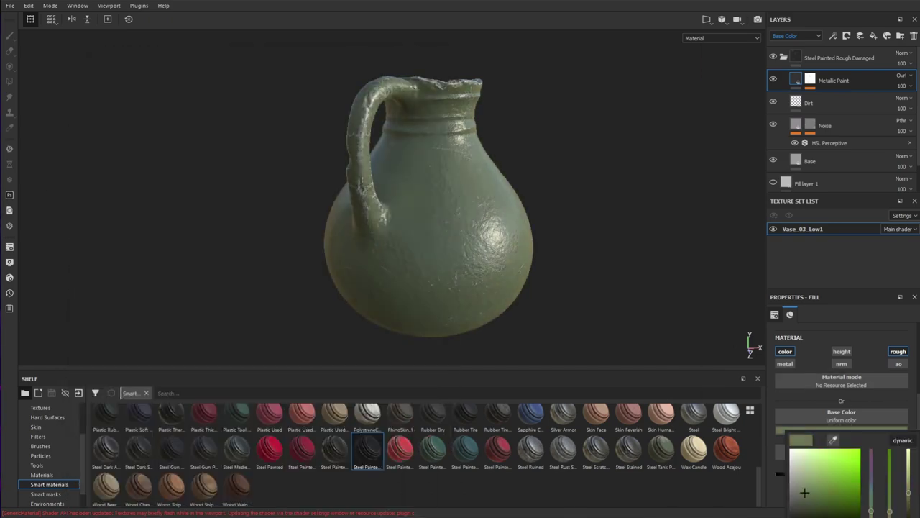
pyautogui.click(812, 502)
pyautogui.click(807, 499)
pyautogui.keyDown('alt'); pyautogui.moveTo(496, 287); pyautogui.dragTo(438, 291); pyautogui.keyUp('alt')
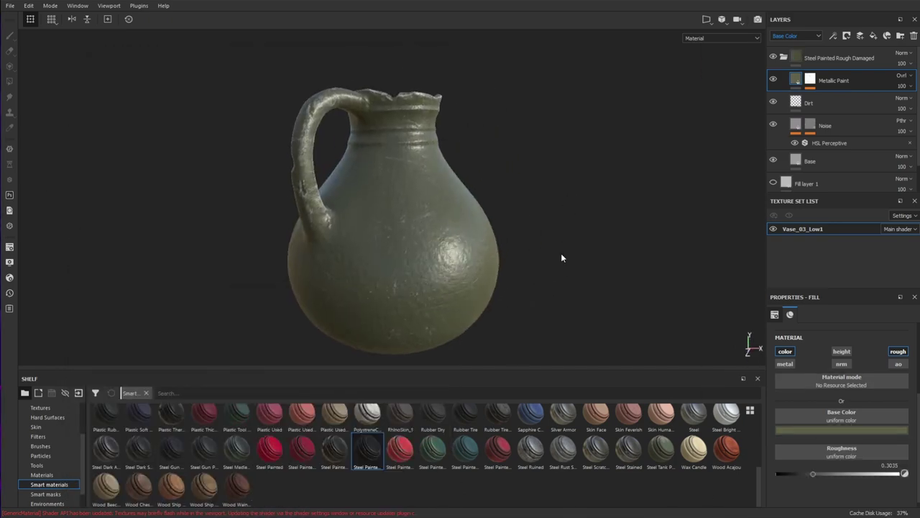
# Try different saturation, lightness and hue values on the Noise layer's HSL Perceptive filter.
pyautogui.click(830, 169)
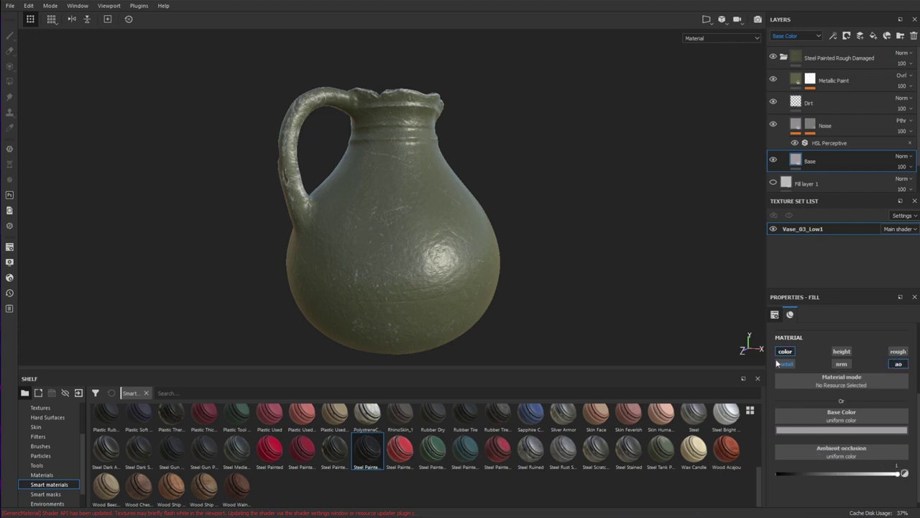
pyautogui.click(827, 144)
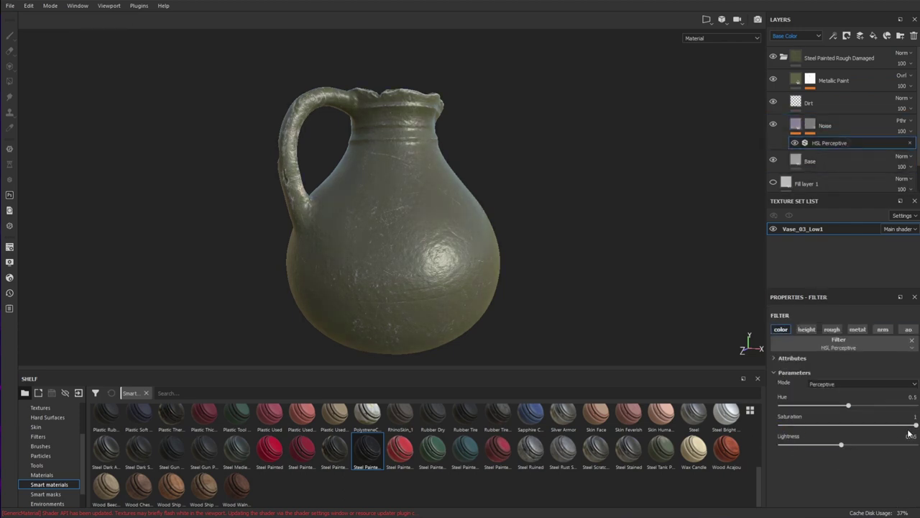
pyautogui.hotkey('ctrl', 'z')
pyautogui.moveTo(842, 445)
pyautogui.mouseDown()
pyautogui.moveTo(783, 445)
pyautogui.moveTo(881, 445)
pyautogui.mouseUp()
pyautogui.hotkey('ctrl', 'z')
pyautogui.moveTo(848, 406); pyautogui.dragTo(898, 407)
# Examine the Noise layer's Fractal Sum 3 mask and the Dirt layer's fill settings, and undo the last adjustments.
pyautogui.click(810, 125)
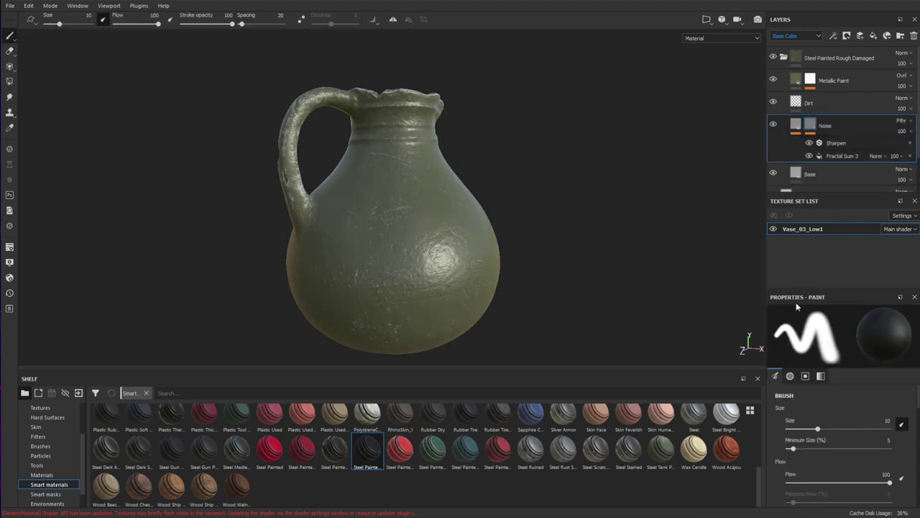
pyautogui.click(842, 156)
pyautogui.scroll(-10, 848, 431)
pyautogui.click(796, 124)
pyautogui.click(797, 102)
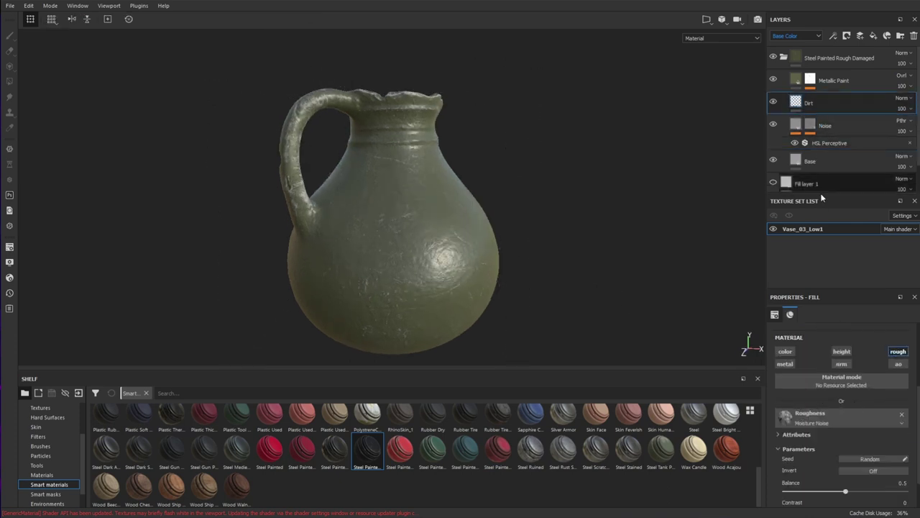
pyautogui.hotkey('ctrl', 'z')
pyautogui.hotkey('ctrl', 'z')
pyautogui.hotkey('ctrl', 'z')
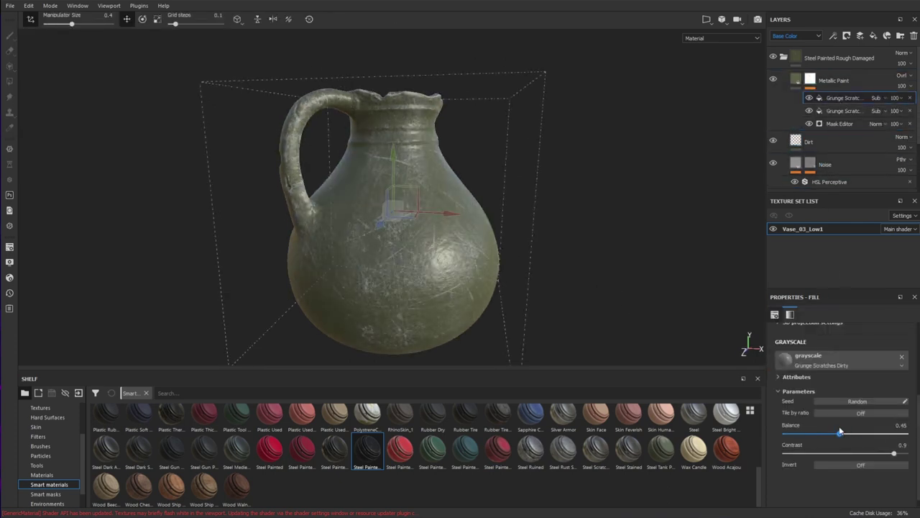
# Test inverting the Grunge Scratches Dirty mask on the Metallic Paint layer, leave Invert off and hide the Base layer.
pyautogui.click(859, 468)
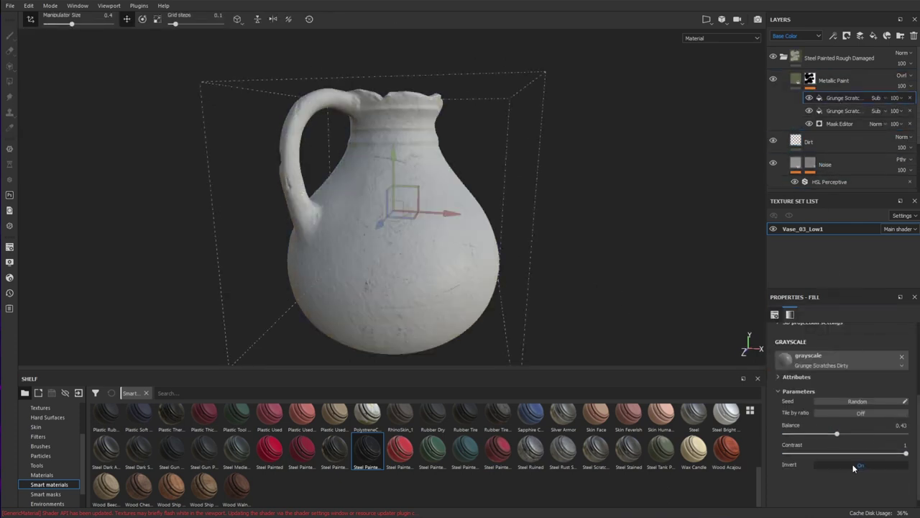
pyautogui.click(846, 465)
pyautogui.moveTo(597, 209)
pyautogui.keyDown('alt'); pyautogui.mouseDown()
pyautogui.moveTo(561, 237)
pyautogui.moveTo(590, 208)
pyautogui.mouseUp(); pyautogui.keyUp('alt')
pyautogui.click(846, 465)
pyautogui.scroll(-3, 827, 143)
pyautogui.click(773, 155)
pyautogui.click(856, 465)
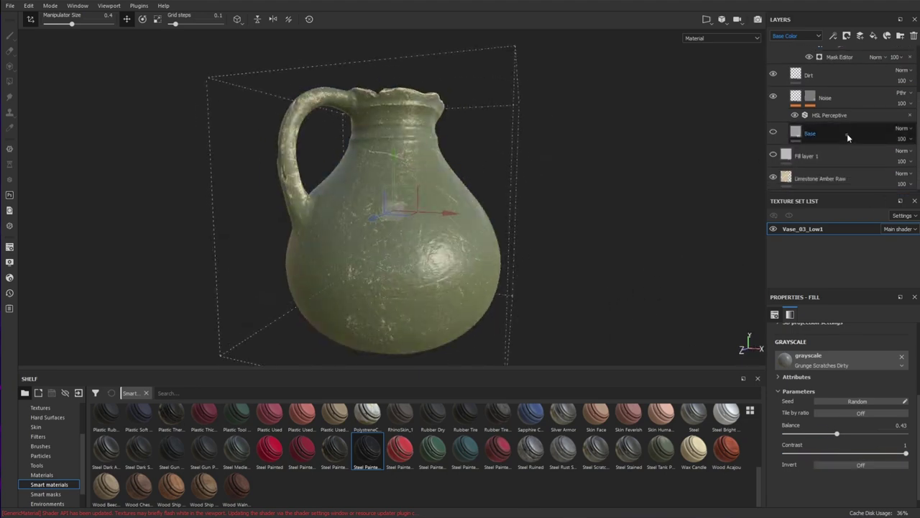
# Remove the Base layer and Fill layer 1 from between the Noise and Limestone Amber Raw layers.
pyautogui.hotkey('ctrl', 'z')
pyautogui.hotkey('ctrl', 'z')
pyautogui.hotkey('ctrl', 'z')
pyautogui.hotkey('ctrl', 'z')
pyautogui.keyDown('alt'); pyautogui.moveTo(603, 278); pyautogui.dragTo(625, 312); pyautogui.keyUp('alt')
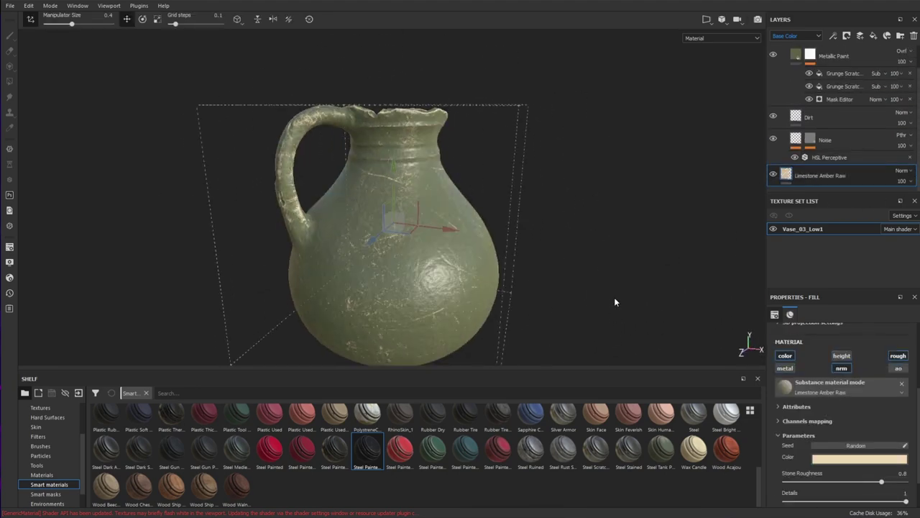
pyautogui.keyDown('alt'); pyautogui.moveTo(111, 229); pyautogui.dragTo(695, 317); pyautogui.keyUp('alt')
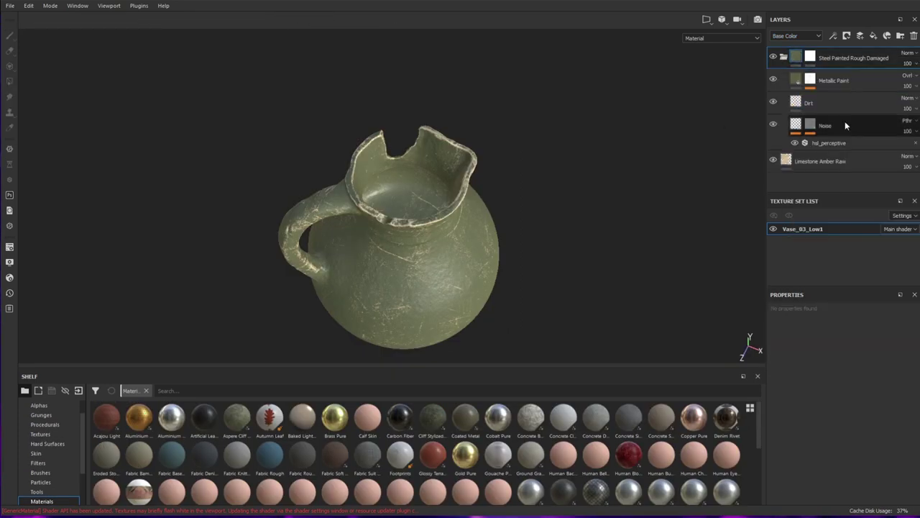
# Delete the Dirt and Noise layers from the Steel Painted Rough Damaged folder.
pyautogui.click(832, 110)
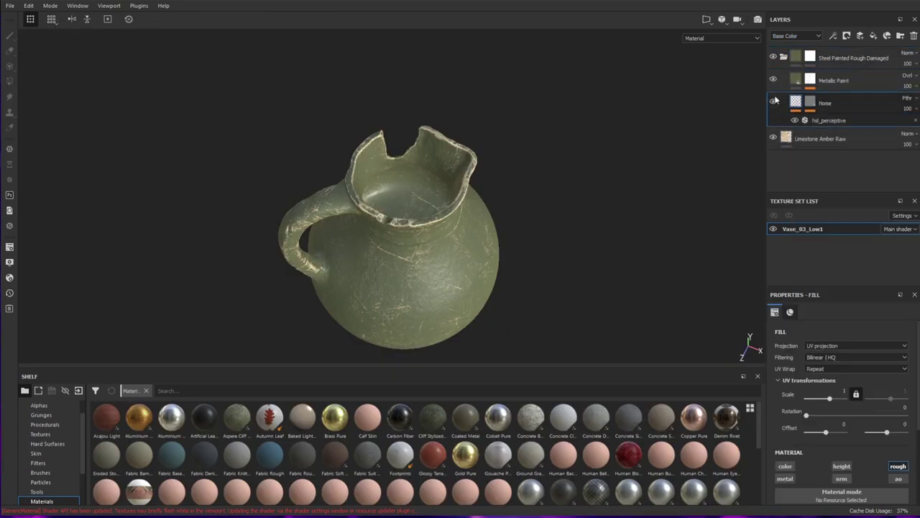
pyautogui.click(810, 102)
pyautogui.click(811, 80)
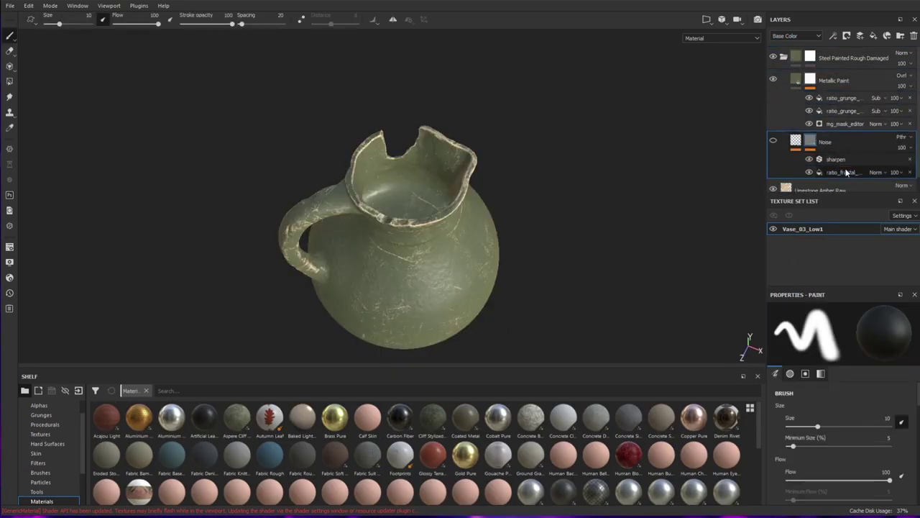
pyautogui.click(837, 145)
pyautogui.press('Delete')
# Darken the Metallic Paint layer's base colour to a deeper olive green.
pyautogui.click(810, 80)
pyautogui.click(797, 80)
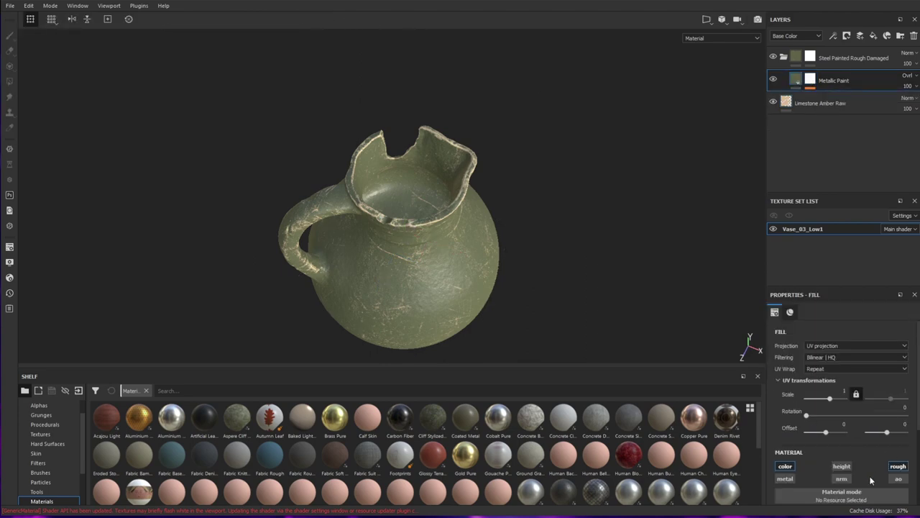
pyautogui.scroll(-2, 899, 449)
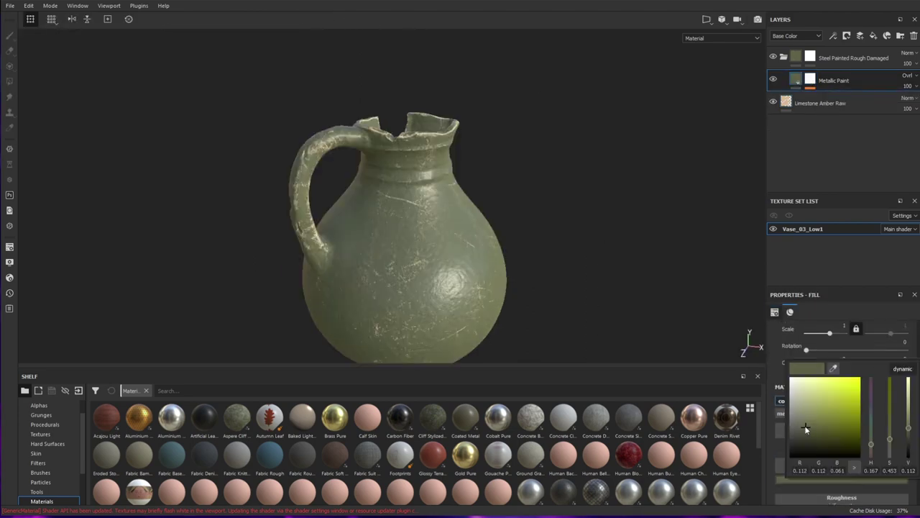
pyautogui.click(803, 434)
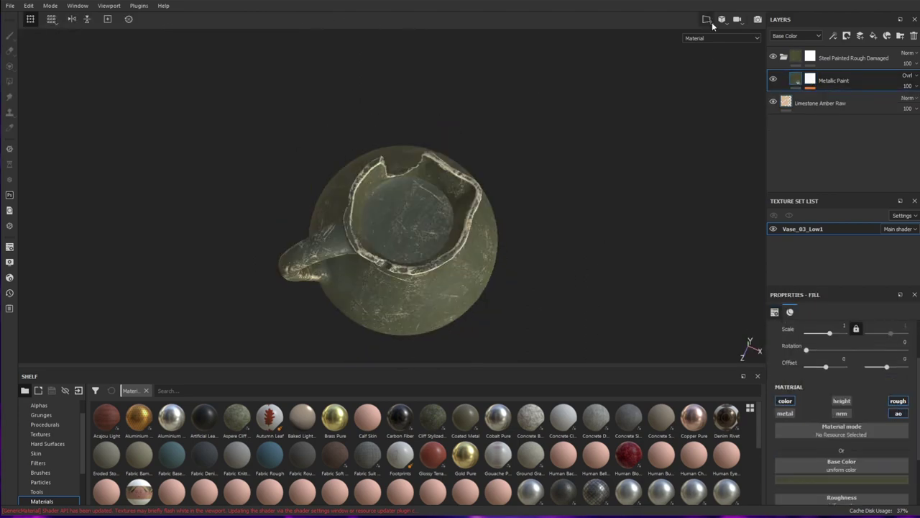
# Show the 3D and UV views side by side and paint black at size 37.9 on the folder mask over the jug's interior.
pyautogui.click(707, 19)
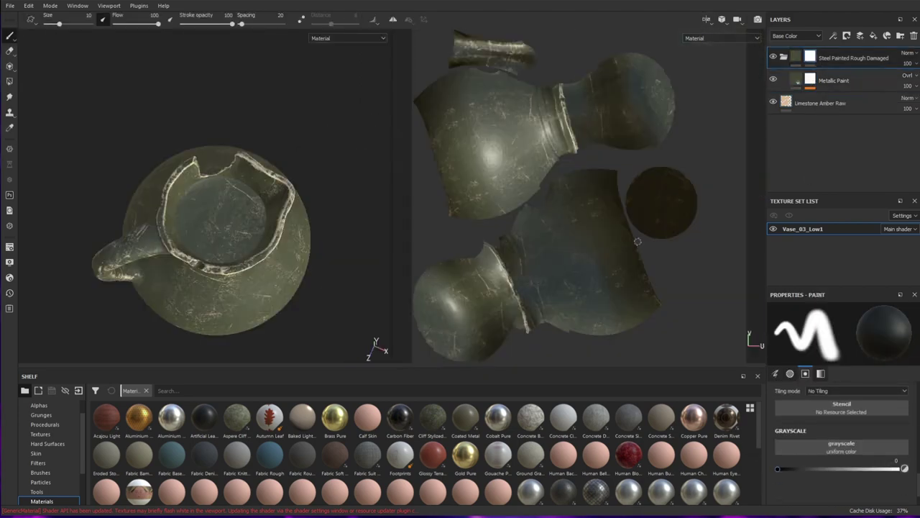
pyautogui.keyDown('ctrl'); pyautogui.moveTo(639, 128); pyautogui.dragTo(665, 128, button='right'); pyautogui.keyUp('ctrl')
pyautogui.moveTo(639, 128); pyautogui.dragTo(587, 141)
pyautogui.moveTo(622, 63); pyautogui.dragTo(426, 289)
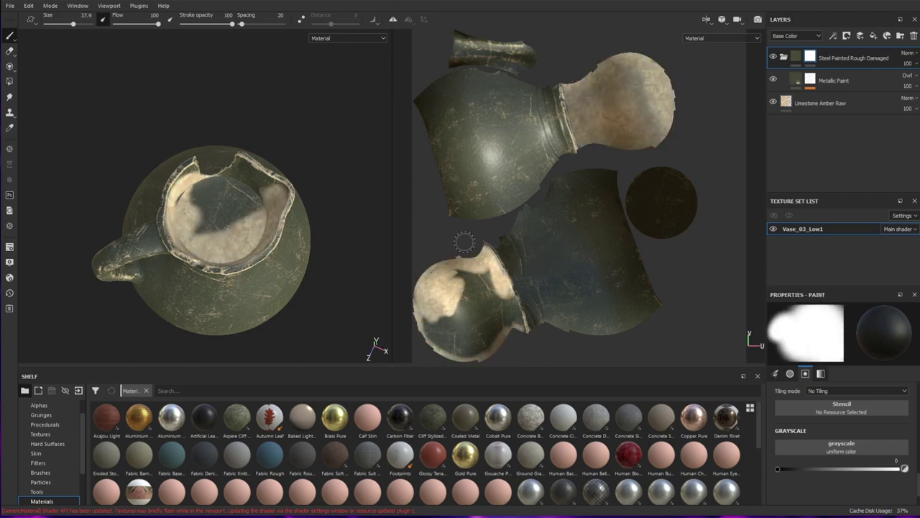
pyautogui.moveTo(497, 284); pyautogui.dragTo(450, 369)
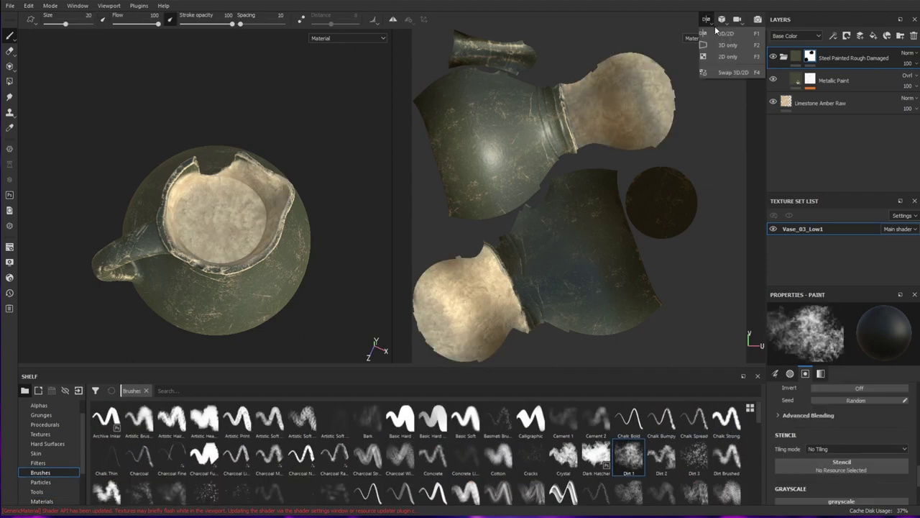
# Show only the 3D view and paint black on the Steel Painted Rough Damaged folder's mask across the jug's underside.
pyautogui.click(719, 43)
pyautogui.scroll(3, 499, 173)
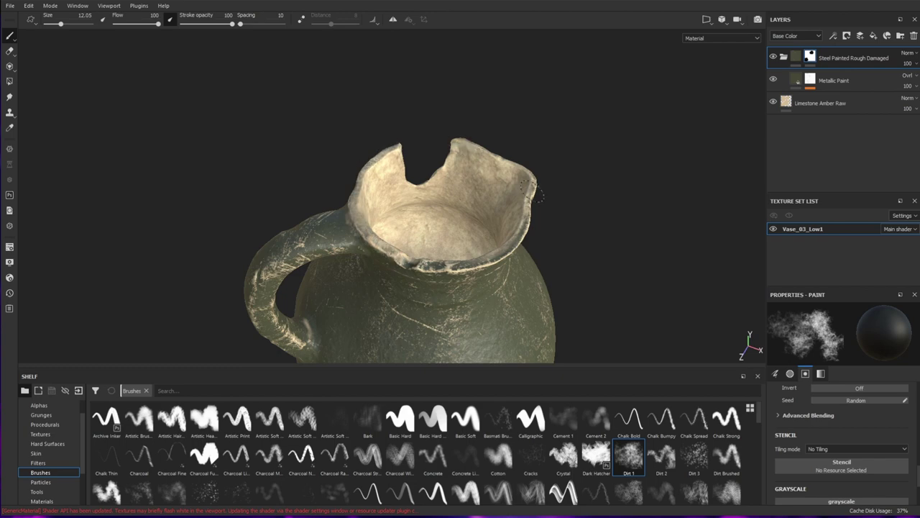
pyautogui.keyDown('alt'); pyautogui.moveTo(528, 208); pyautogui.dragTo(683, 180); pyautogui.keyUp('alt')
pyautogui.keyDown('alt'); pyautogui.moveTo(496, 143); pyautogui.dragTo(431, 154); pyautogui.keyUp('alt')
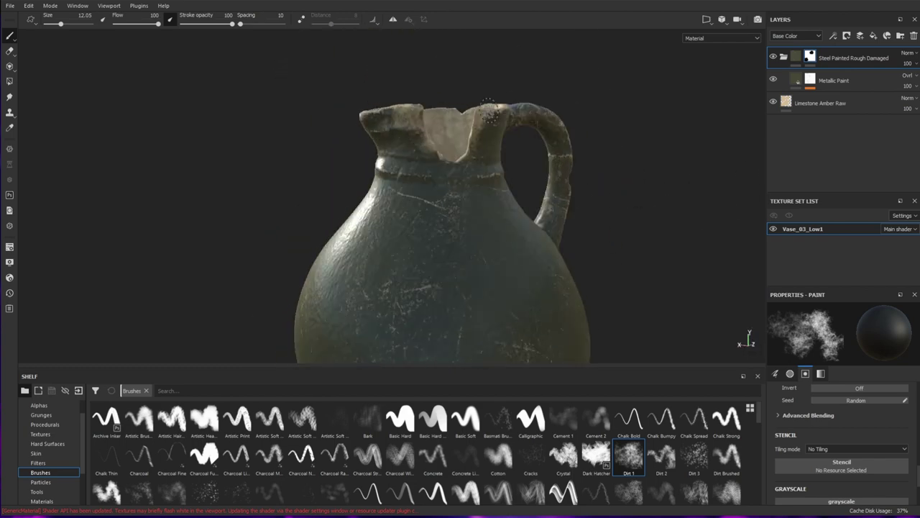
pyautogui.keyDown('alt'); pyautogui.moveTo(611, 266); pyautogui.dragTo(223, 276); pyautogui.keyUp('alt')
pyautogui.keyDown('alt'); pyautogui.moveTo(223, 276); pyautogui.dragTo(249, 353, button='middle'); pyautogui.keyUp('alt')
pyautogui.moveTo(381, 162)
pyautogui.mouseDown()
pyautogui.moveTo(384, 148)
pyautogui.moveTo(435, 277)
pyautogui.mouseUp()
pyautogui.keyDown('alt'); pyautogui.moveTo(721, 167); pyautogui.dragTo(679, 123, button='middle'); pyautogui.keyUp('alt')
pyautogui.moveTo(338, 126)
pyautogui.mouseDown()
pyautogui.moveTo(306, 251)
pyautogui.moveTo(377, 310)
pyautogui.moveTo(570, 327)
pyautogui.moveTo(606, 216)
pyautogui.moveTo(442, 316)
pyautogui.mouseUp()
pyautogui.keyDown('alt'); pyautogui.moveTo(689, 126); pyautogui.dragTo(698, 195); pyautogui.keyUp('alt')
pyautogui.keyDown('alt'); pyautogui.moveTo(698, 195); pyautogui.dragTo(676, 284, button='middle'); pyautogui.keyUp('alt')
pyautogui.moveTo(338, 136); pyautogui.dragTo(568, 173)
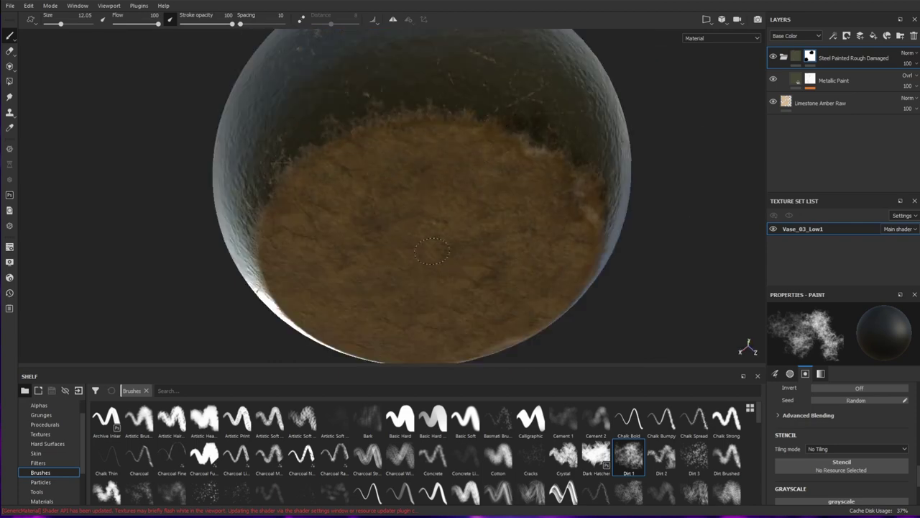
pyautogui.moveTo(417, 194)
pyautogui.keyDown('alt'); pyautogui.mouseDown()
pyautogui.moveTo(666, 287)
pyautogui.moveTo(577, 247)
pyautogui.moveTo(520, 277)
pyautogui.moveTo(442, 285)
pyautogui.moveTo(569, 292)
pyautogui.moveTo(610, 230)
pyautogui.moveTo(537, 232)
pyautogui.moveTo(471, 176)
pyautogui.mouseUp(); pyautogui.keyUp('alt')
pyautogui.keyDown('alt'); pyautogui.moveTo(602, 338); pyautogui.dragTo(624, 312); pyautogui.keyUp('alt')
# Set the Metallic Paint layer's height to about 0.18.
pyautogui.click(798, 57)
pyautogui.click(809, 81)
pyautogui.click(842, 401)
pyautogui.scroll(-2, 855, 457)
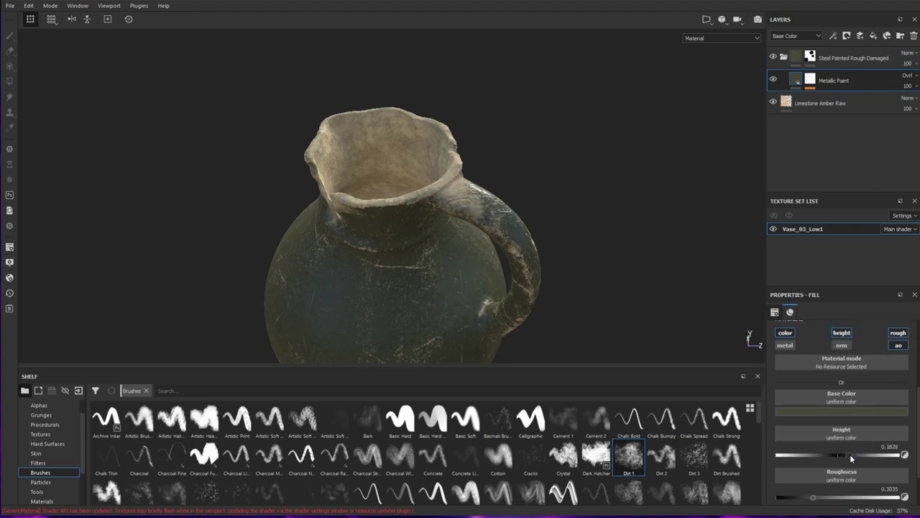
pyautogui.moveTo(719, 338)
pyautogui.keyDown('alt'); pyautogui.mouseDown()
pyautogui.moveTo(671, 212)
pyautogui.moveTo(581, 290)
pyautogui.moveTo(592, 273)
pyautogui.moveTo(565, 203)
pyautogui.moveTo(581, 234)
pyautogui.mouseUp(); pyautogui.keyUp('alt')
# Add a fill layer at the top of the layer stack and give it a very dark brown base colour.
pyautogui.click(810, 57)
pyautogui.keyDown('alt'); pyautogui.moveTo(504, 215); pyautogui.dragTo(812, 66); pyautogui.keyUp('alt')
pyautogui.click(874, 36)
pyautogui.click(816, 413)
pyautogui.click(869, 499)
pyautogui.click(851, 502)
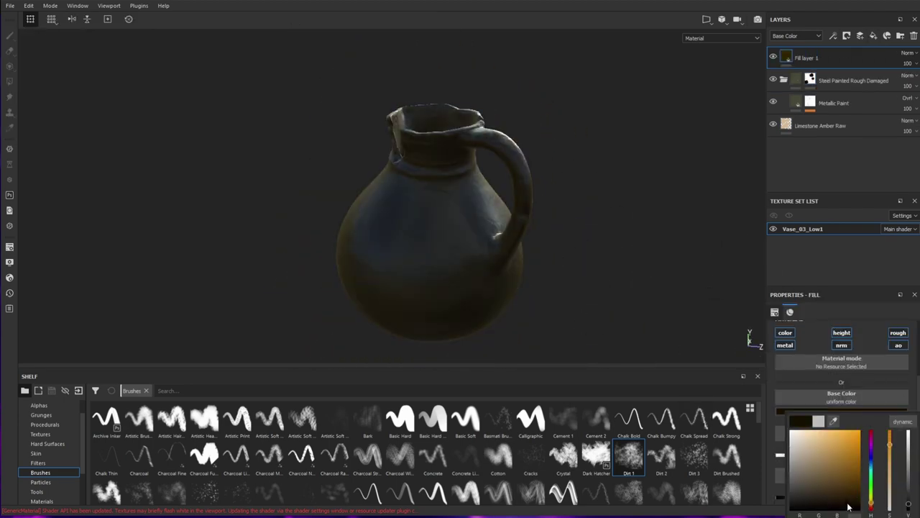
pyautogui.moveTo(882, 498); pyautogui.dragTo(859, 497)
pyautogui.keyDown('alt'); pyautogui.moveTo(647, 309); pyautogui.dragTo(624, 261); pyautogui.keyUp('alt')
# Turn off the metal and ao channels of Fill layer 1 and give the layer a black mask.
pyautogui.click(785, 345)
pyautogui.click(898, 346)
pyautogui.keyDown('ctrl'); pyautogui.keyDown('alt'); pyautogui.moveTo(624, 260); pyautogui.dragTo(621, 224); pyautogui.keyUp('alt'); pyautogui.keyUp('ctrl')
pyautogui.rightClick(788, 62)
pyautogui.click(824, 82)
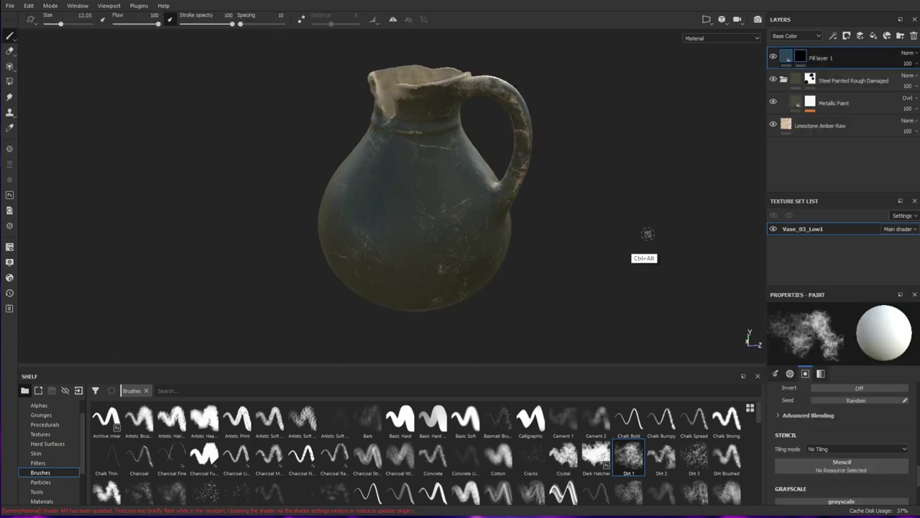
pyautogui.keyDown('alt'); pyautogui.moveTo(647, 234); pyautogui.dragTo(638, 216); pyautogui.keyUp('alt')
pyautogui.click(833, 37)
pyautogui.click(843, 82)
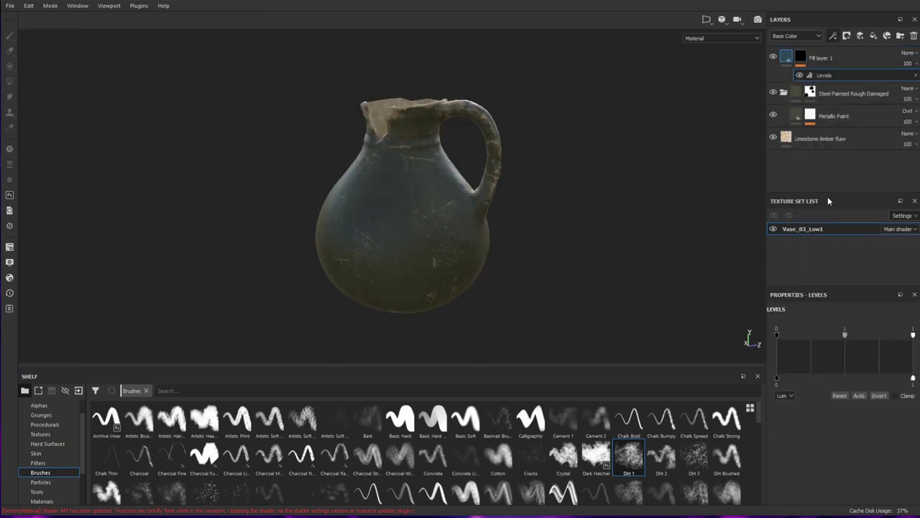
pyautogui.click(833, 35)
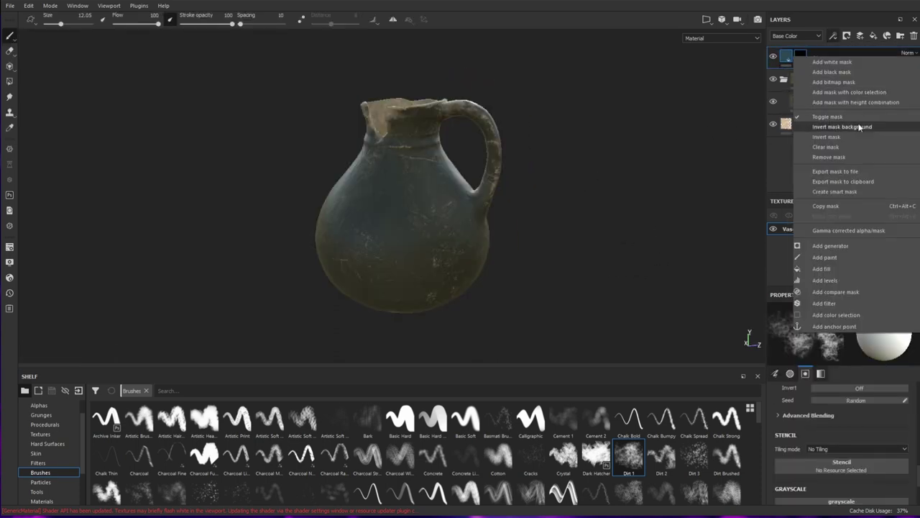
pyautogui.click(852, 96)
pyautogui.click(879, 327)
pyautogui.click(873, 421)
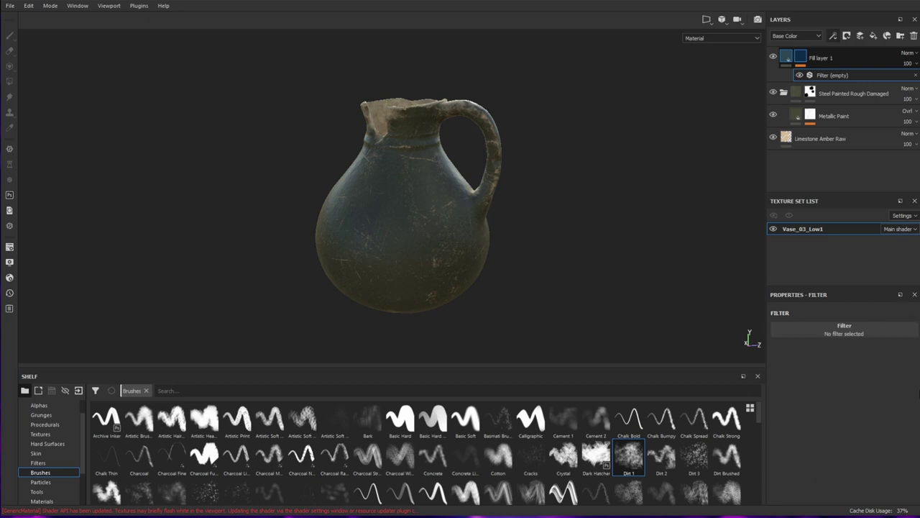
pyautogui.click(877, 465)
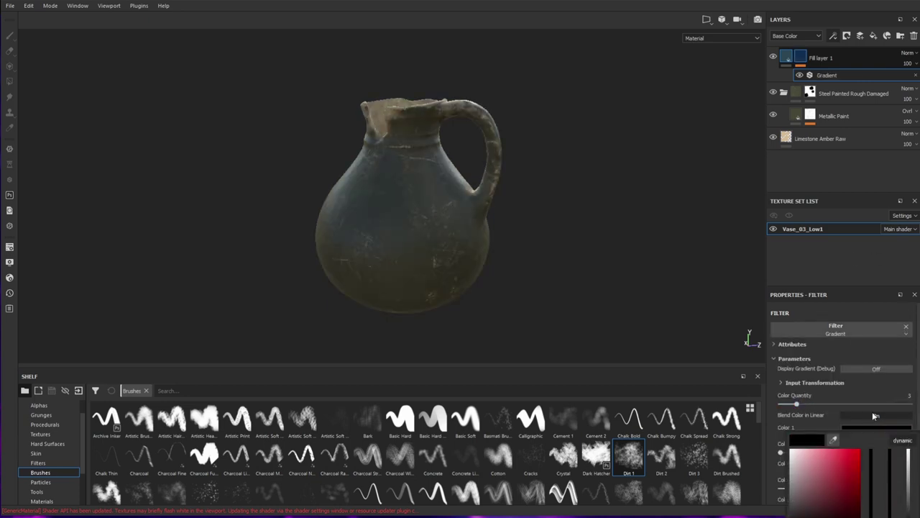
pyautogui.click(912, 318)
pyautogui.scroll(-2, 911, 324)
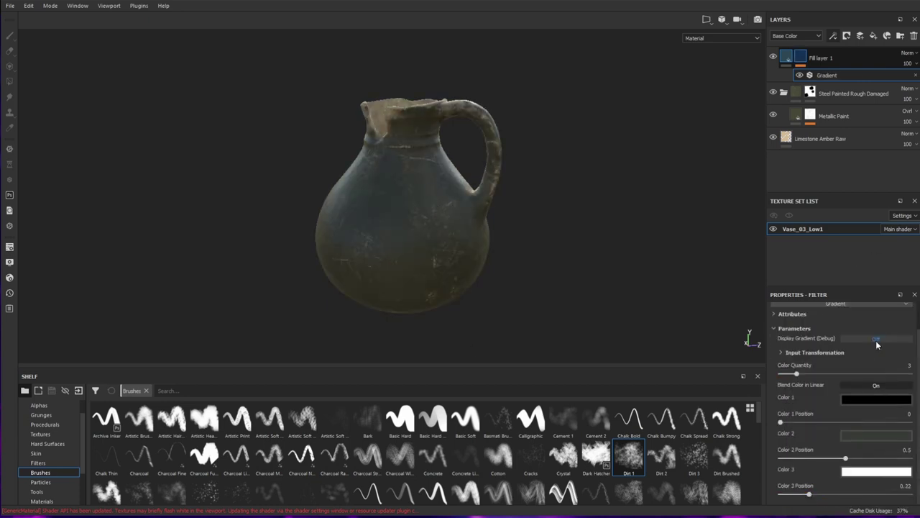
pyautogui.click(877, 340)
pyautogui.click(849, 494)
pyautogui.moveTo(836, 458); pyautogui.dragTo(844, 458)
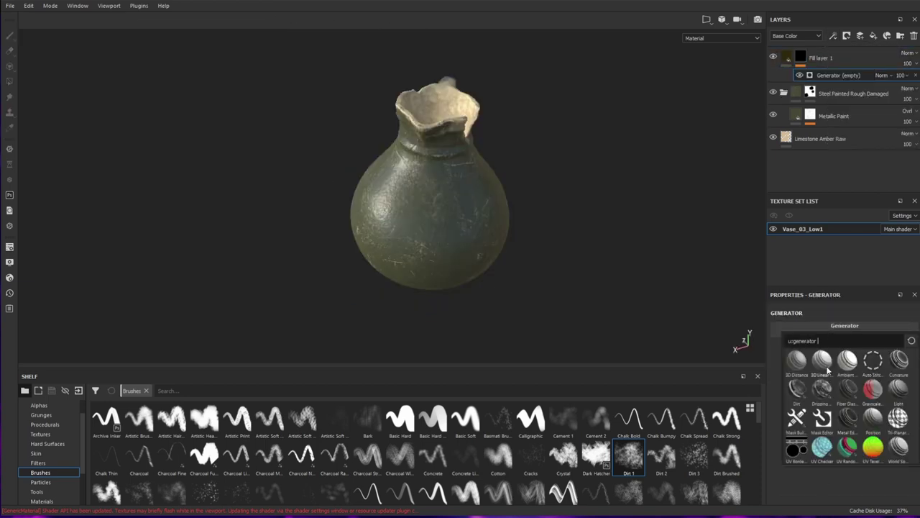
# Apply the Dirt generator to Fill layer 1's mask and change the layer's base colour to dark yellow-olive.
pyautogui.click(797, 390)
pyautogui.keyDown('alt'); pyautogui.moveTo(567, 235); pyautogui.dragTo(587, 257); pyautogui.keyUp('alt')
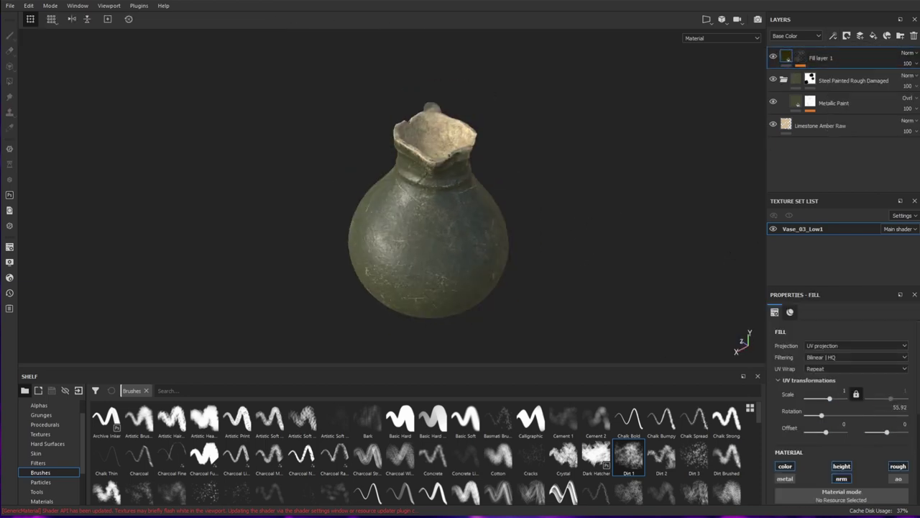
pyautogui.click(842, 435)
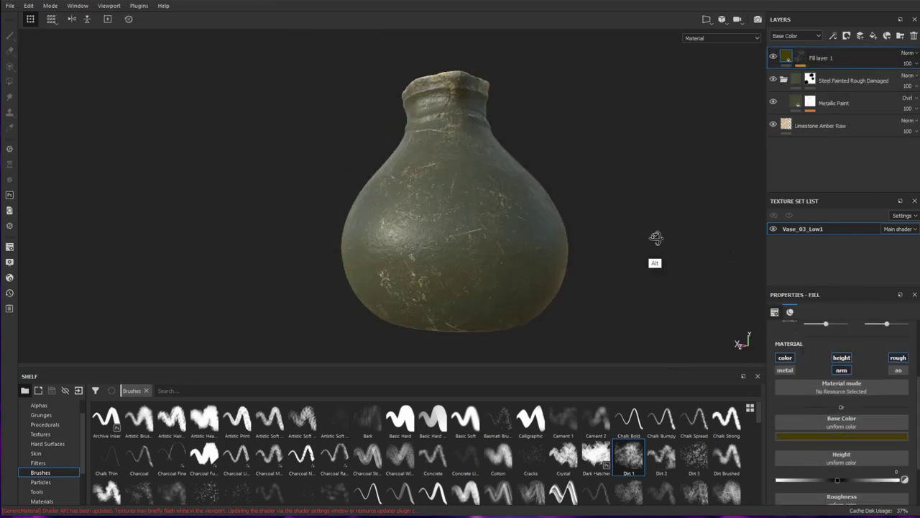
pyautogui.keyDown('alt'); pyautogui.moveTo(655, 238); pyautogui.dragTo(634, 288); pyautogui.keyUp('alt')
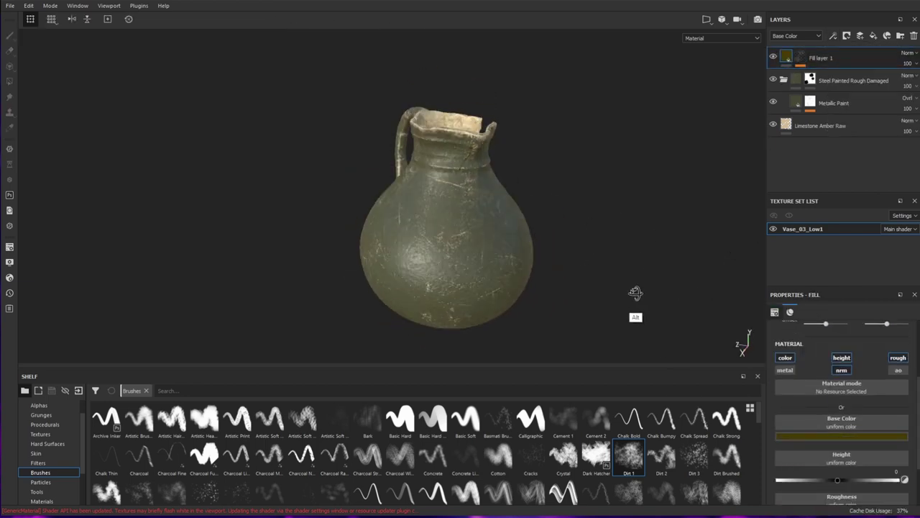
# Set Fill layer 1's height to 0.0739 and its base colour to dark reddish brown.
pyautogui.moveTo(816, 486); pyautogui.dragTo(843, 485)
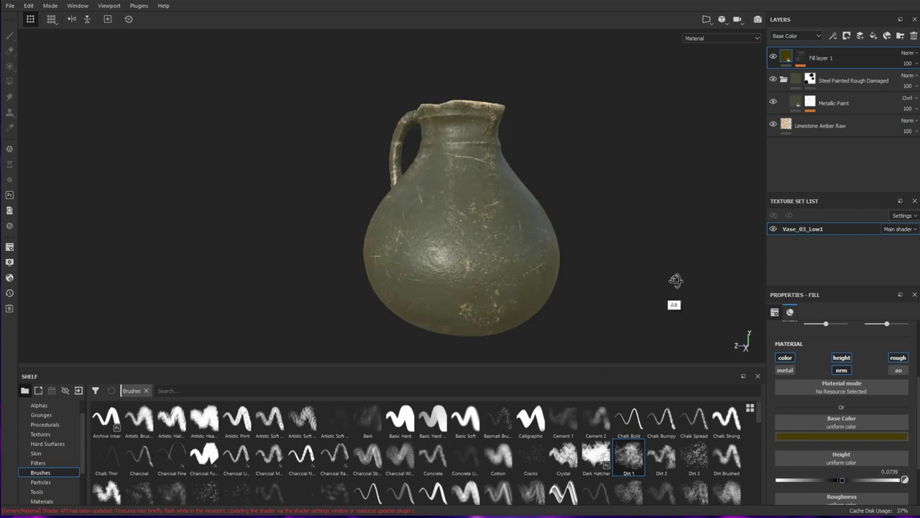
pyautogui.moveTo(676, 280)
pyautogui.keyDown('alt'); pyautogui.mouseDown()
pyautogui.moveTo(680, 273)
pyautogui.moveTo(623, 247)
pyautogui.moveTo(659, 263)
pyautogui.moveTo(563, 237)
pyautogui.moveTo(568, 245)
pyautogui.mouseUp(); pyautogui.keyUp('alt')
pyautogui.click(852, 437)
pyautogui.moveTo(890, 473); pyautogui.dragTo(889, 462)
pyautogui.keyDown('alt'); pyautogui.moveTo(532, 281); pyautogui.dragTo(604, 359); pyautogui.keyUp('alt')
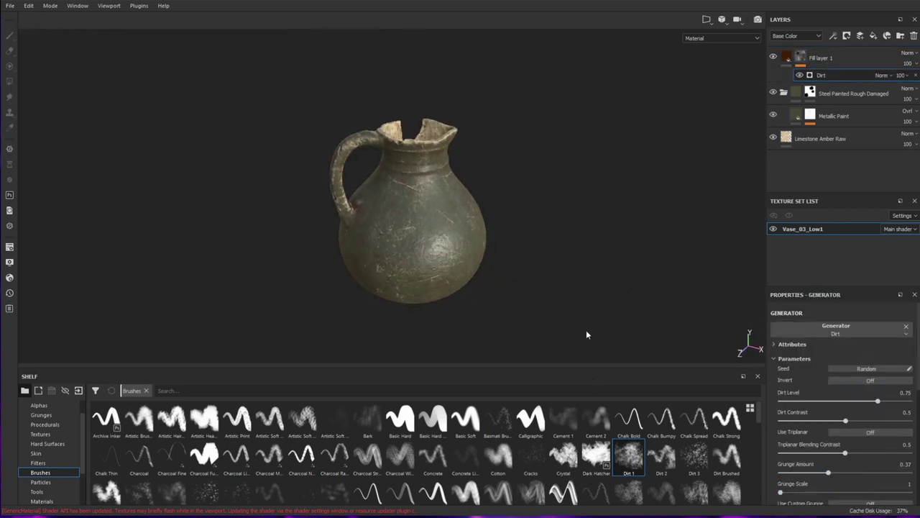
# Set the grunge amount of Fill layer 1's Dirt generator to 0.4 and raise its grunge scale and edges masking.
pyautogui.keyDown('alt'); pyautogui.moveTo(586, 334); pyautogui.dragTo(563, 279); pyautogui.keyUp('alt')
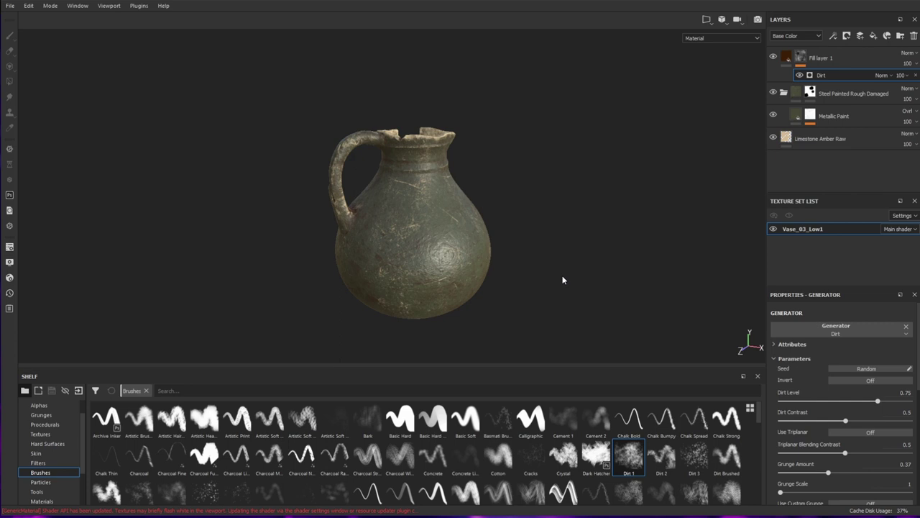
pyautogui.keyDown('alt'); pyautogui.moveTo(563, 279); pyautogui.dragTo(572, 340); pyautogui.keyUp('alt')
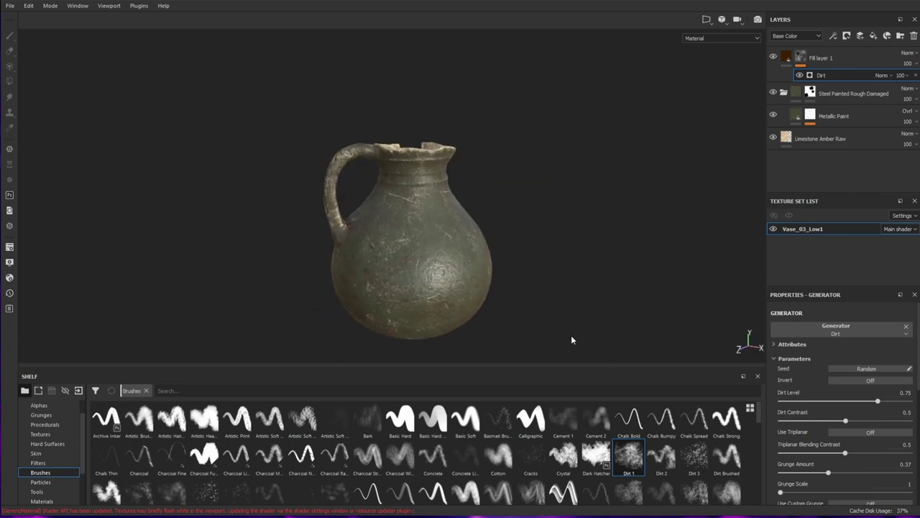
pyautogui.scroll(-2, 863, 402)
pyautogui.click(872, 362)
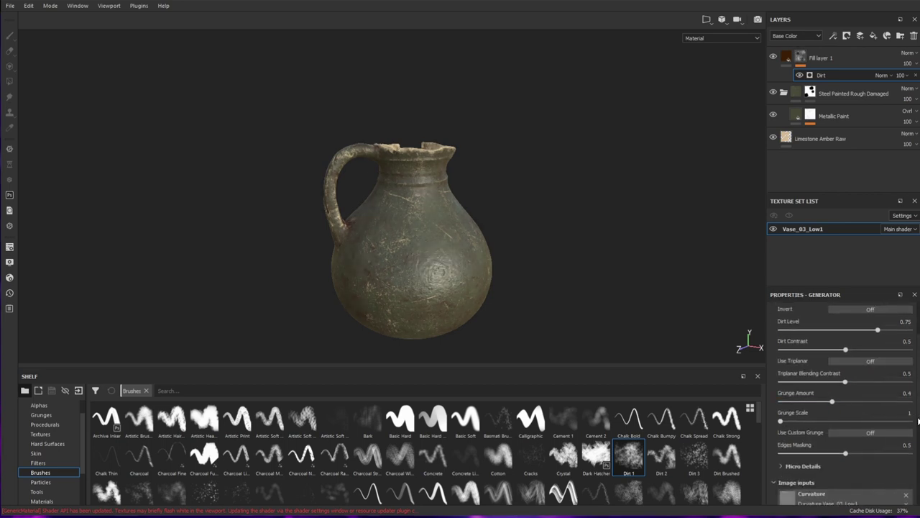
pyautogui.scroll(-5, 860, 446)
pyautogui.scroll(5, 859, 456)
pyautogui.click(868, 422)
pyautogui.moveTo(846, 455); pyautogui.dragTo(875, 455)
pyautogui.moveTo(479, 253)
pyautogui.keyDown('alt'); pyautogui.mouseDown()
pyautogui.moveTo(536, 263)
pyautogui.moveTo(496, 251)
pyautogui.mouseUp(); pyautogui.keyUp('alt')
pyautogui.keyDown('alt'); pyautogui.moveTo(538, 231); pyautogui.dragTo(522, 252, button='middle'); pyautogui.keyUp('alt')
# Add a Position generator to Fill layer 1's mask and turn on its Global Invert.
pyautogui.click(834, 36)
pyautogui.click(867, 48)
pyautogui.click(851, 328)
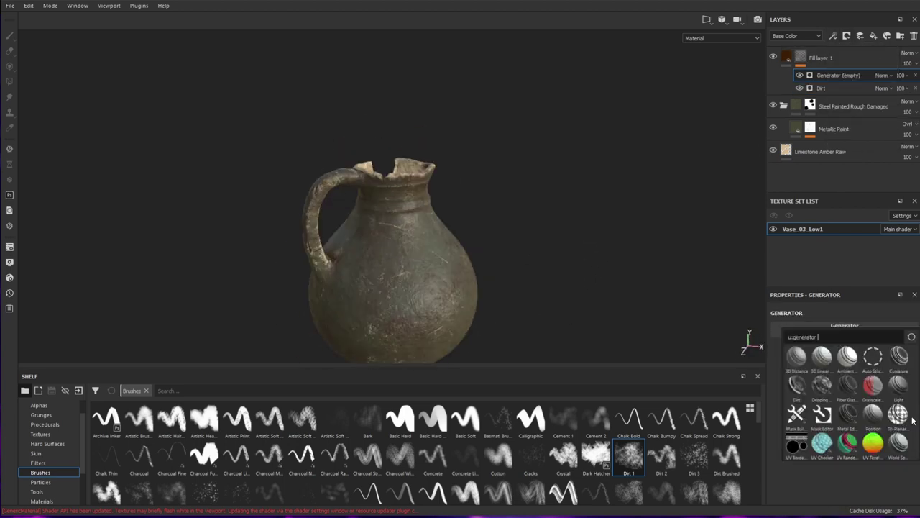
pyautogui.click(873, 415)
pyautogui.click(862, 369)
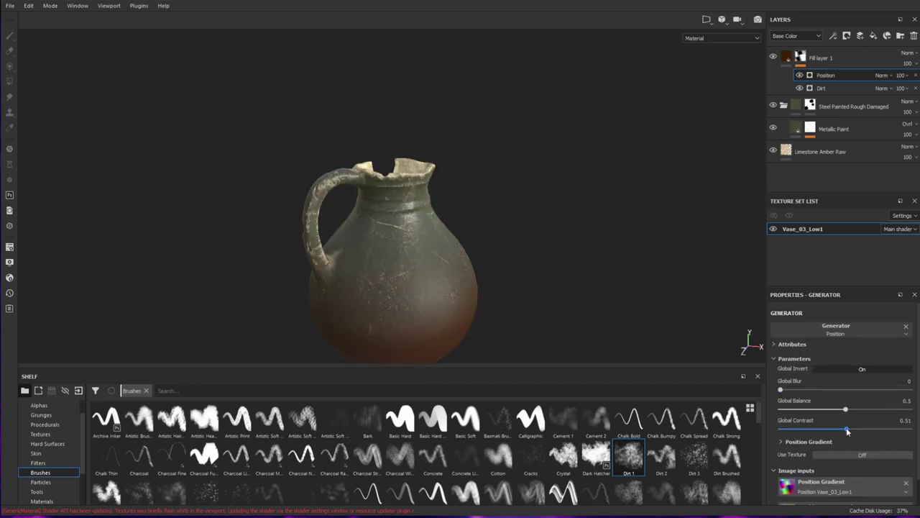
pyautogui.keyDown('alt'); pyautogui.moveTo(645, 290); pyautogui.dragTo(628, 302); pyautogui.keyUp('alt')
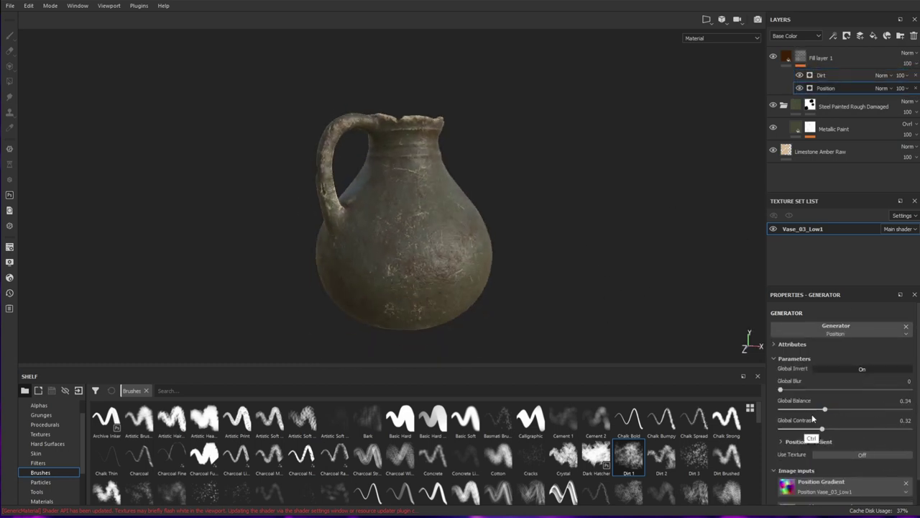
# Order Fill layer 1's mask effects with Position beneath Dirt and set the Dirt generator's blend mode to Multiply.
pyautogui.click(883, 76)
pyautogui.click(882, 94)
pyautogui.moveTo(853, 75); pyautogui.dragTo(857, 95)
pyautogui.click(884, 75)
pyautogui.click(882, 119)
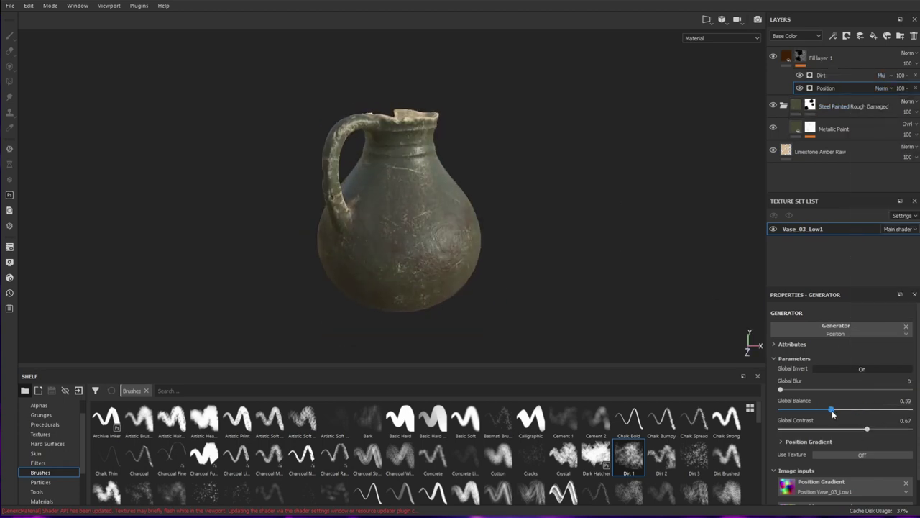
# Set the Position generator's global balance to 0.38 and global contrast to 0.67.
pyautogui.moveTo(841, 410); pyautogui.dragTo(830, 410)
pyautogui.keyDown('alt'); pyautogui.moveTo(669, 288); pyautogui.dragTo(545, 264); pyautogui.keyUp('alt')
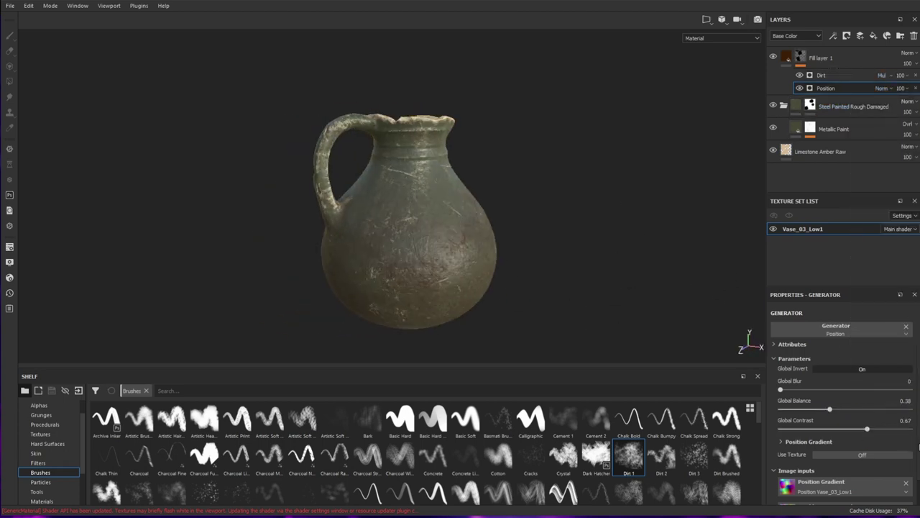
pyautogui.click(799, 59)
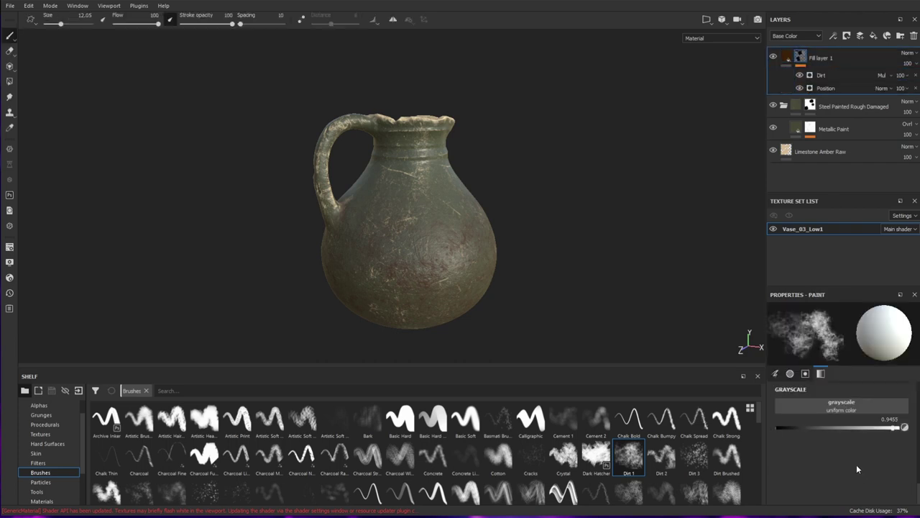
# Change Fill layer 1's base colour to a less red dark brown and save the project.
pyautogui.click(786, 57)
pyautogui.click(846, 436)
pyautogui.click(852, 504)
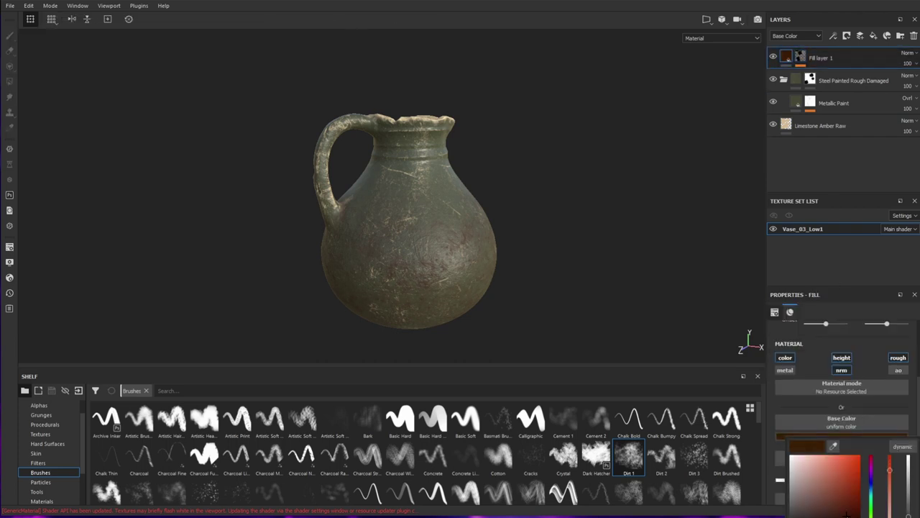
pyautogui.scroll(3, 521, 238)
pyautogui.keyDown('alt'); pyautogui.moveTo(606, 289); pyautogui.dragTo(644, 211); pyautogui.keyUp('alt')
pyautogui.scroll(-5, 557, 224)
pyautogui.click(10, 6)
pyautogui.click(34, 90)
# Collapse the Steel Painted Rough Damaged folder and add a black-masked fill layer directly above it.
pyautogui.click(800, 57)
pyautogui.click(814, 125)
pyautogui.click(785, 107)
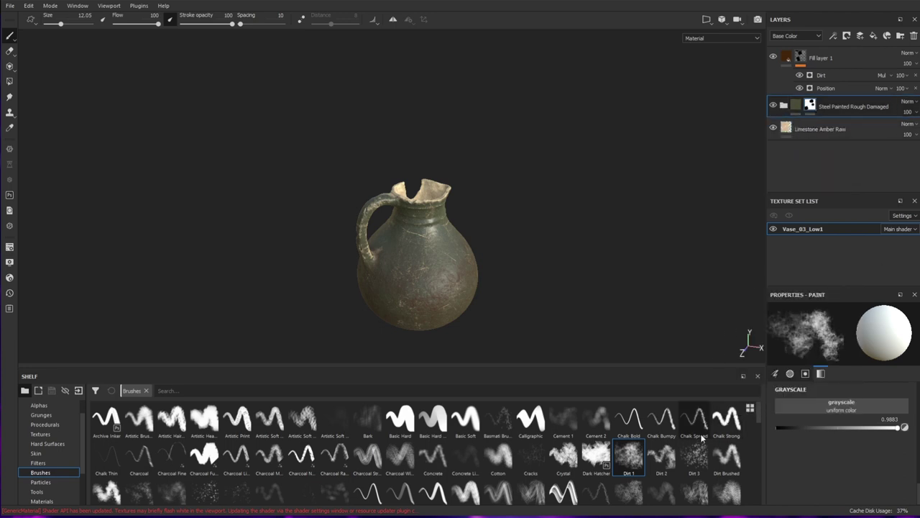
pyautogui.click(875, 37)
pyautogui.rightClick(827, 112)
pyautogui.click(848, 131)
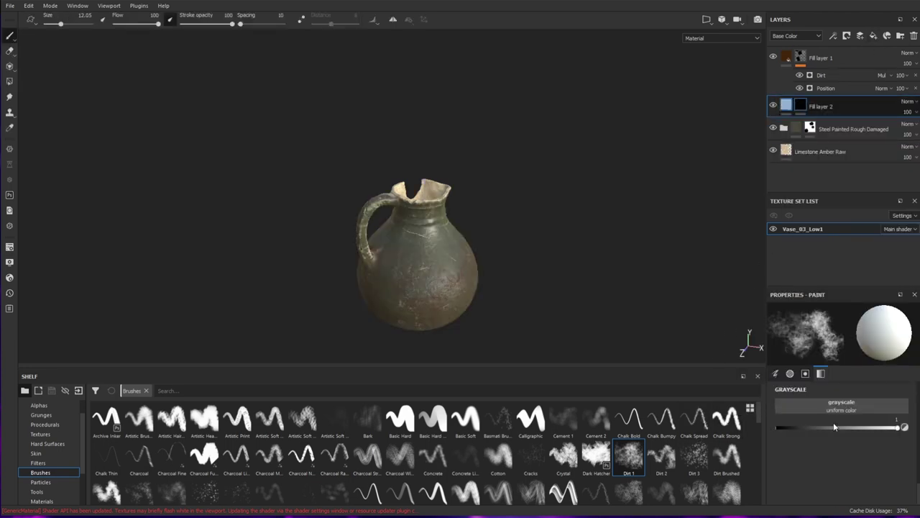
# Set Fill layer 2's base colour to a muted sage green.
pyautogui.click(787, 105)
pyautogui.click(840, 438)
pyautogui.click(866, 491)
pyautogui.click(802, 499)
pyautogui.moveTo(802, 499); pyautogui.dragTo(810, 486)
pyautogui.rightClick(800, 108)
pyautogui.click(813, 193)
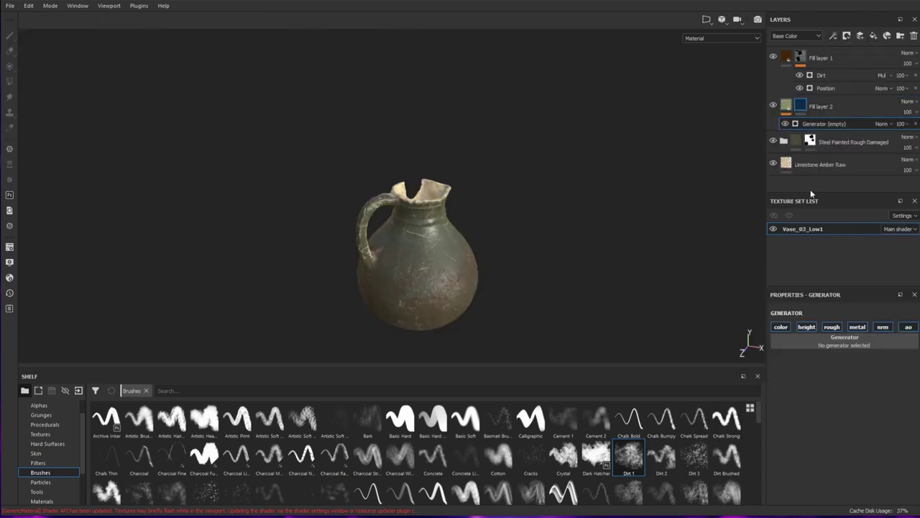
pyautogui.click(916, 125)
pyautogui.click(800, 106)
pyautogui.rightClick(800, 106)
pyautogui.click(813, 192)
pyautogui.click(785, 331)
pyautogui.click(847, 364)
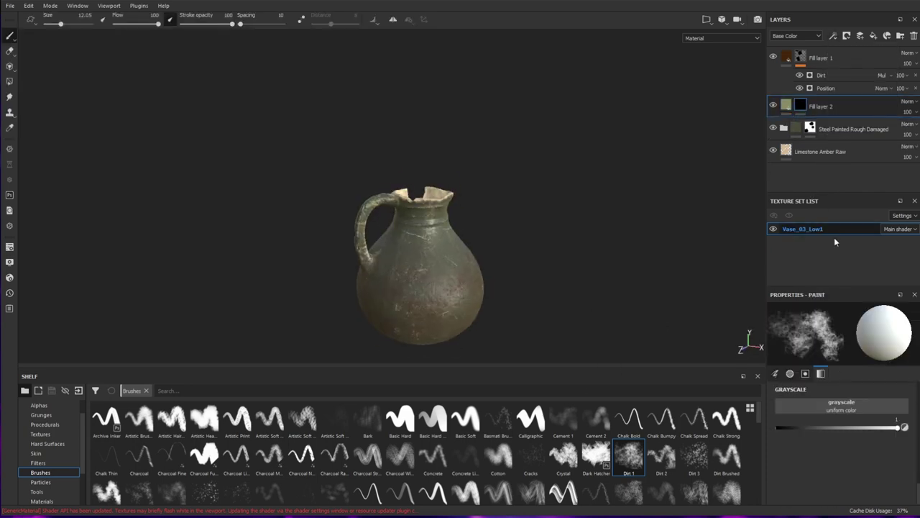
# Add a Dirt generator to Fill layer 2's black mask.
pyautogui.click(834, 35)
pyautogui.click(862, 49)
pyautogui.click(844, 332)
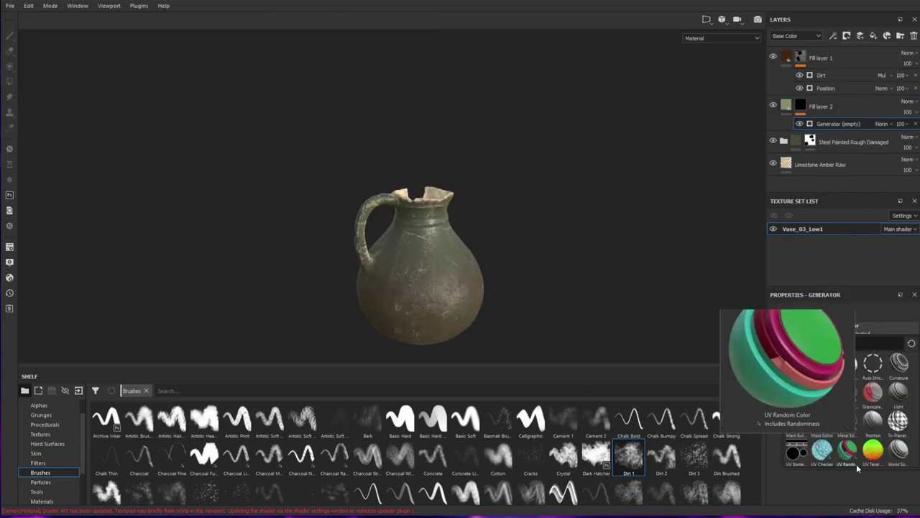
pyautogui.click(847, 364)
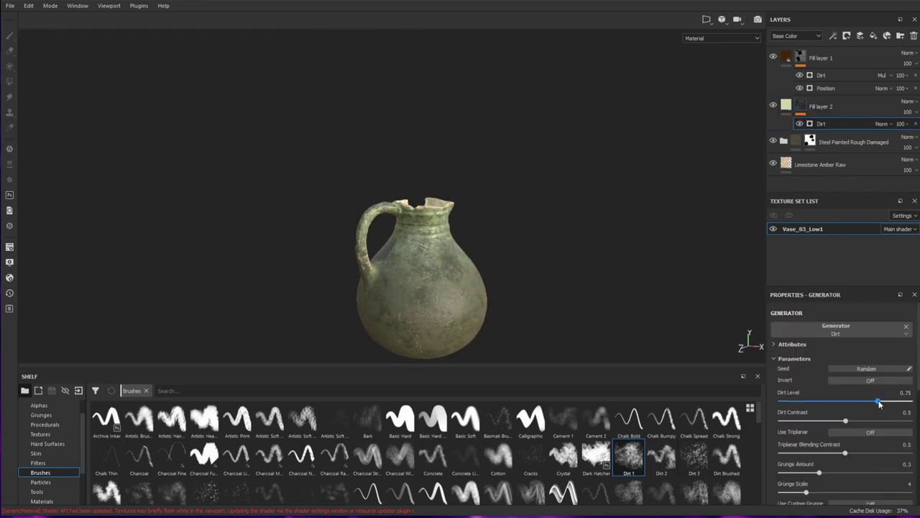
# Turn on triplanar for Fill layer 2's Dirt generator with blending contrast 0.95, grunge amount 0.27, grunge scale 1 and dirt level 0.72.
pyautogui.moveTo(825, 453); pyautogui.dragTo(904, 453)
pyautogui.moveTo(830, 472); pyautogui.dragTo(779, 493)
pyautogui.keyDown('alt'); pyautogui.moveTo(529, 316); pyautogui.dragTo(602, 309); pyautogui.keyUp('alt')
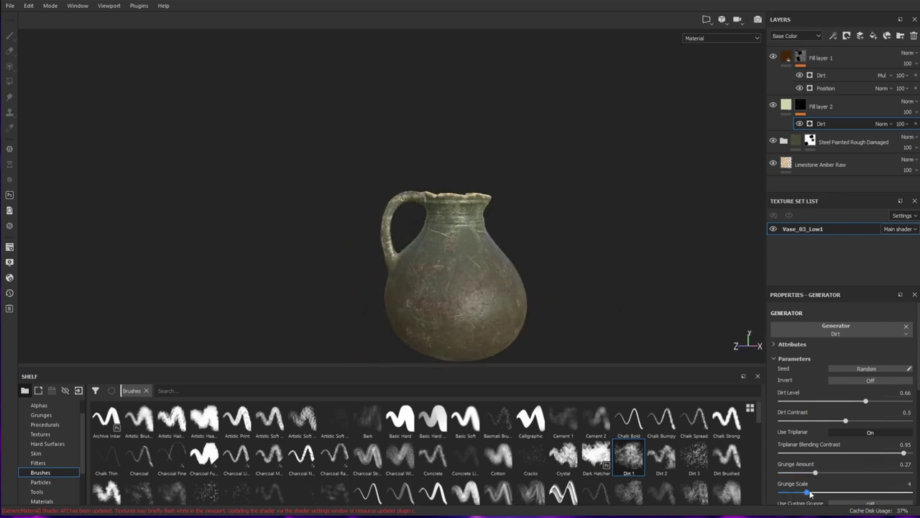
pyautogui.moveTo(919, 391); pyautogui.dragTo(826, 422)
pyautogui.scroll(4, 842, 446)
pyautogui.moveTo(866, 401); pyautogui.dragTo(864, 401)
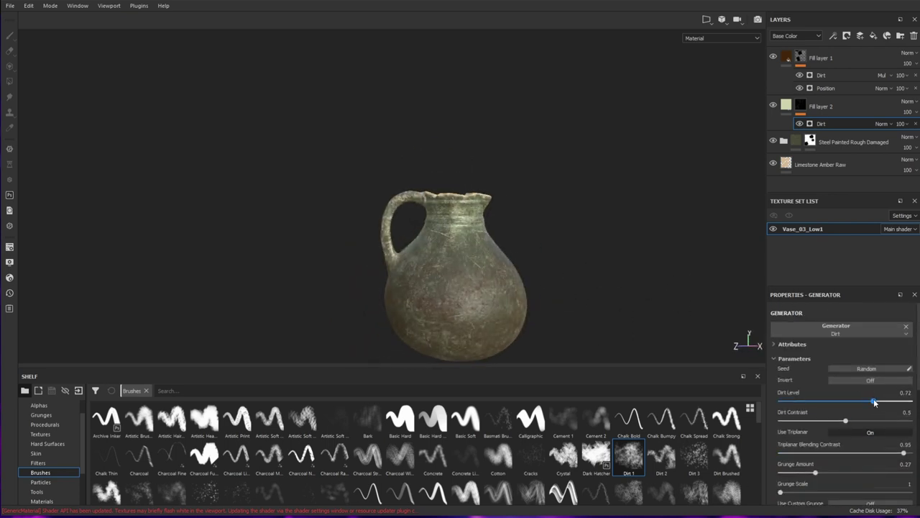
# Assign 3D Perlin Noise as the custom grunge of Fill layer 2's Dirt generator, with balance 0.72 and contrast 0.4.
pyautogui.moveTo(919, 389); pyautogui.dragTo(919, 471)
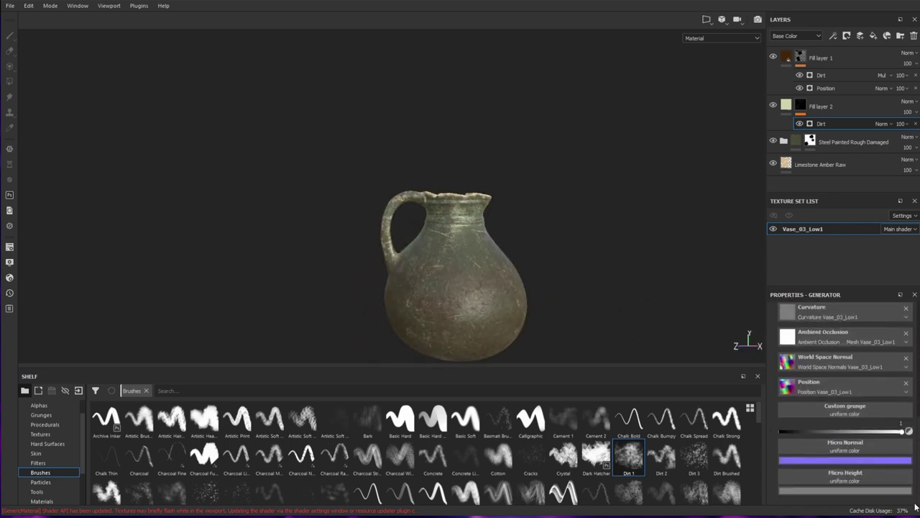
pyautogui.click(849, 412)
pyautogui.click(835, 461)
pyautogui.scroll(3, 912, 407)
pyautogui.scroll(-5, 899, 431)
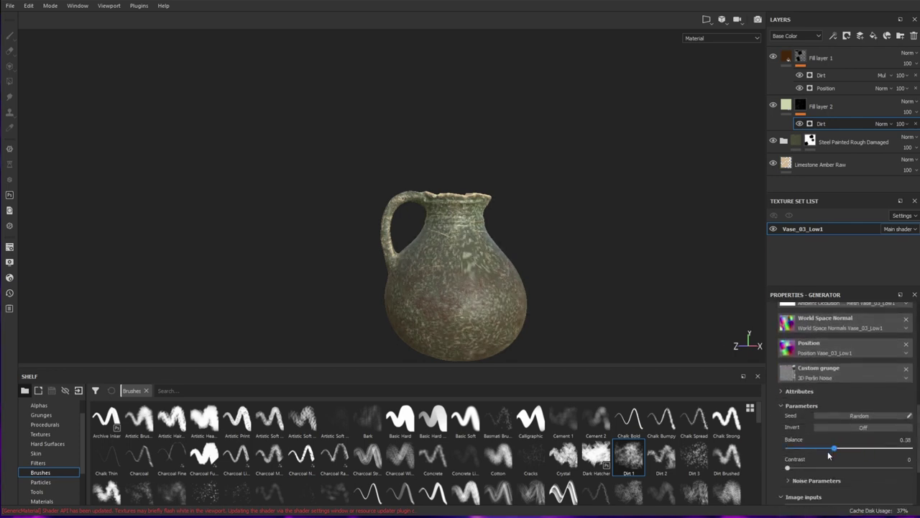
pyautogui.moveTo(891, 450); pyautogui.dragTo(877, 449)
pyautogui.keyDown('alt'); pyautogui.moveTo(579, 289); pyautogui.dragTo(565, 306); pyautogui.keyUp('alt')
pyautogui.keyDown('alt'); pyautogui.moveTo(565, 306); pyautogui.dragTo(540, 239, button='middle'); pyautogui.keyUp('alt')
pyautogui.scroll(-3, 850, 489)
# Set the Perlin noise to scale 41.51, Size X 1.24, Size Y 1.35 and Size Z 0.92, with balance 0.66.
pyautogui.click(850, 493)
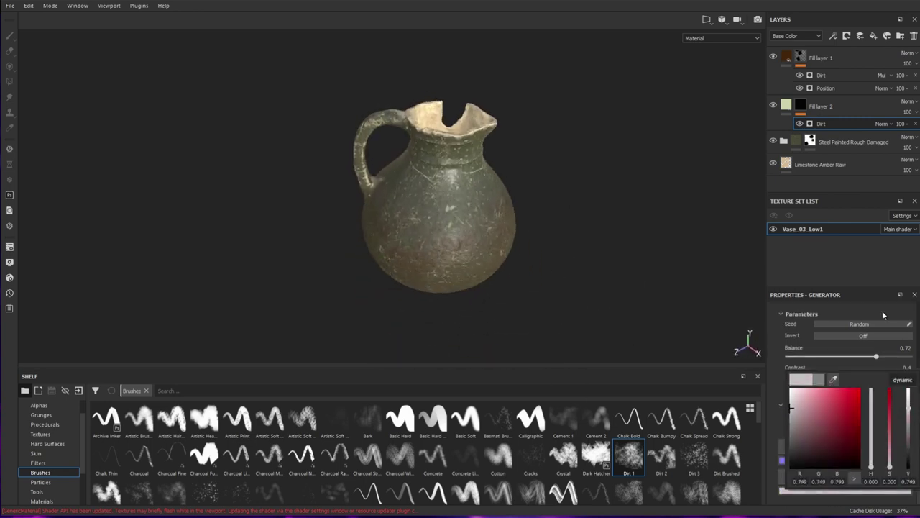
pyautogui.click(819, 389)
pyautogui.moveTo(874, 448); pyautogui.dragTo(873, 449)
pyautogui.moveTo(854, 467); pyautogui.dragTo(848, 467)
pyautogui.keyDown('alt'); pyautogui.moveTo(611, 348); pyautogui.dragTo(619, 306); pyautogui.keyUp('alt')
pyautogui.moveTo(868, 363); pyautogui.dragTo(869, 362)
pyautogui.keyDown('alt'); pyautogui.moveTo(558, 215); pyautogui.dragTo(564, 253); pyautogui.keyUp('alt')
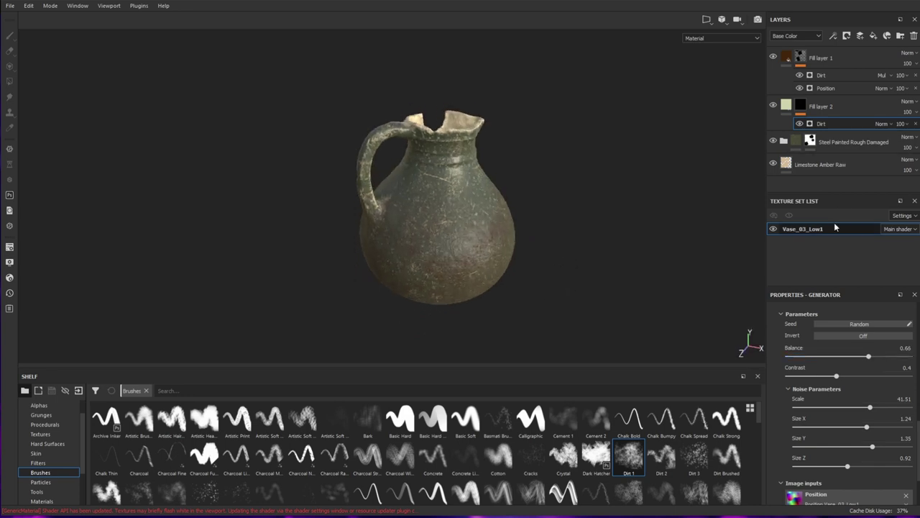
pyautogui.scroll(-1, 785, 384)
pyautogui.scroll(3, 786, 384)
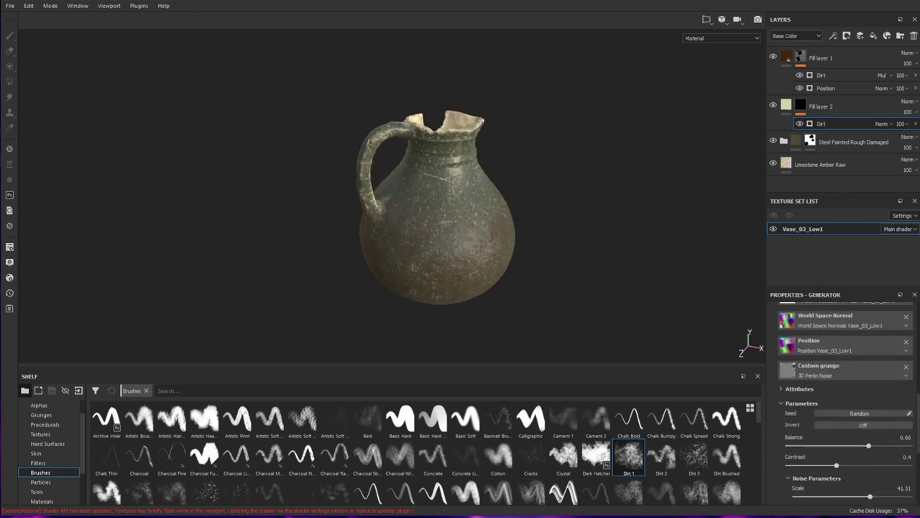
# Shift Fill layer 2's base colour to a greener pale sage.
pyautogui.scroll(-3, 793, 366)
pyautogui.click(787, 106)
pyautogui.click(805, 436)
pyautogui.click(804, 481)
pyautogui.moveTo(852, 482); pyautogui.dragTo(849, 482)
pyautogui.keyDown('alt'); pyautogui.moveTo(568, 317); pyautogui.dragTo(583, 278); pyautogui.keyUp('alt')
# Add a Position generator to Fill layer 2's mask.
pyautogui.click(800, 106)
pyautogui.click(833, 36)
pyautogui.click(859, 48)
pyautogui.click(852, 328)
pyautogui.click(833, 36)
pyautogui.click(860, 48)
pyautogui.click(852, 328)
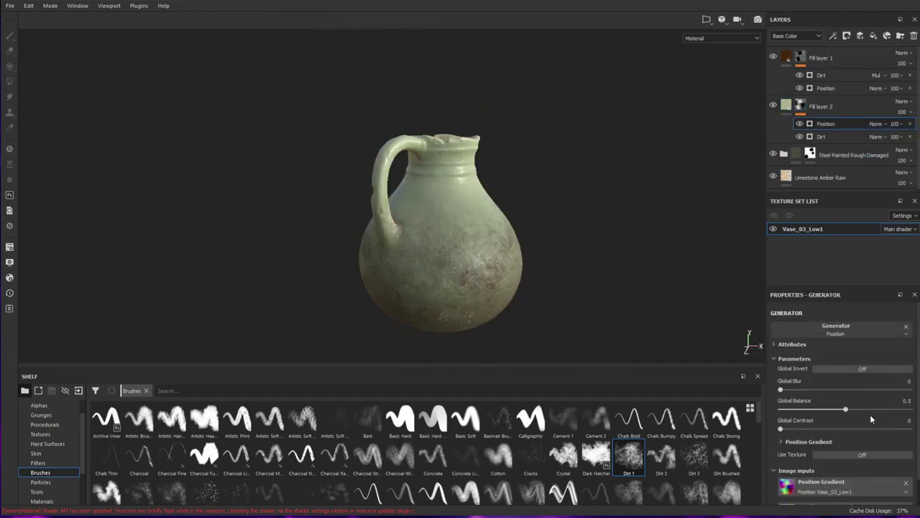
# Place Fill layer 2's Dirt generator above Position and set Dirt's blend mode to Multiply.
pyautogui.moveTo(840, 138); pyautogui.dragTo(842, 140)
pyautogui.click(877, 125)
pyautogui.click(884, 170)
# Invert Fill layer 2's Position generator with global blur 7.49 and global balance 0.35, and raise its global contrast.
pyautogui.click(849, 136)
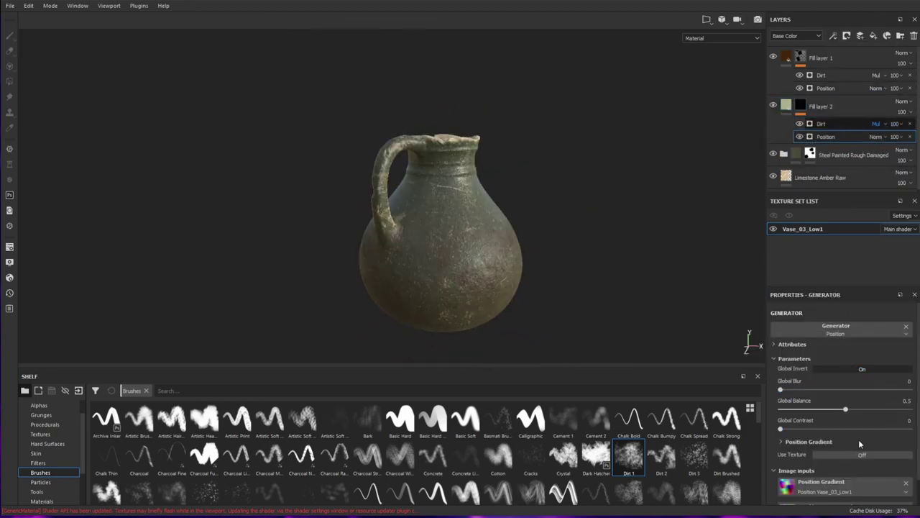
pyautogui.moveTo(919, 456); pyautogui.dragTo(919, 479)
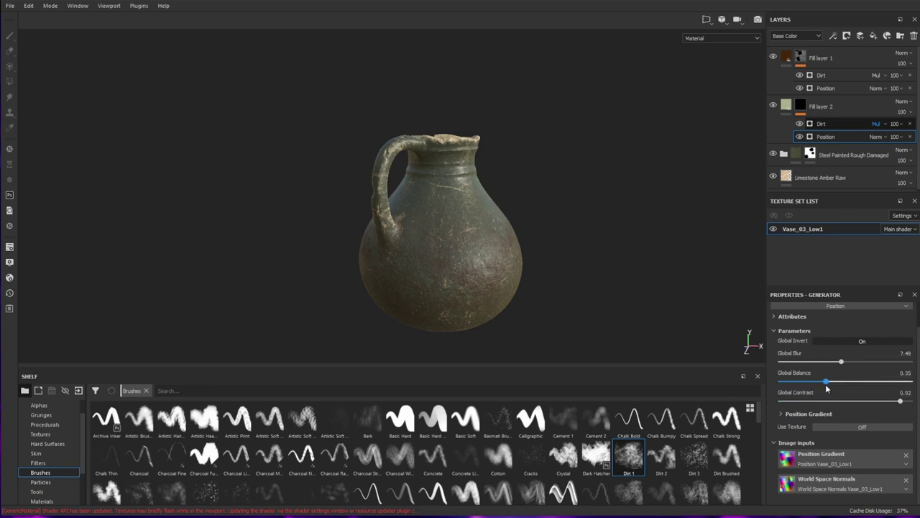
pyautogui.moveTo(901, 405); pyautogui.dragTo(912, 401)
pyautogui.keyDown('alt'); pyautogui.moveTo(575, 290); pyautogui.dragTo(501, 201); pyautogui.keyUp('alt')
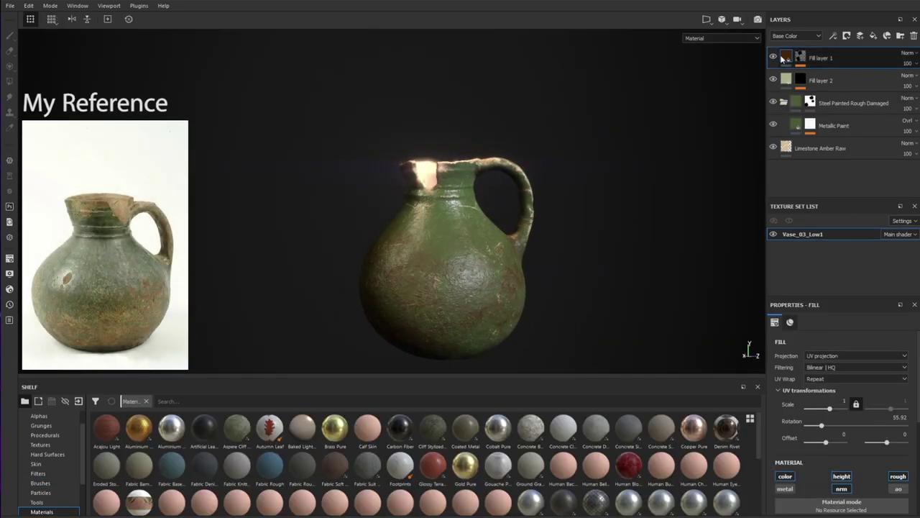
# Adjust the shade of Fill layer 1's brown base colour.
pyautogui.scroll(-3, 855, 395)
pyautogui.click(849, 403)
pyautogui.moveTo(847, 471); pyautogui.dragTo(847, 475)
# Add a fill layer above Fill layer 1 with a muted green base colour and a black mask.
pyautogui.click(874, 36)
pyautogui.click(819, 404)
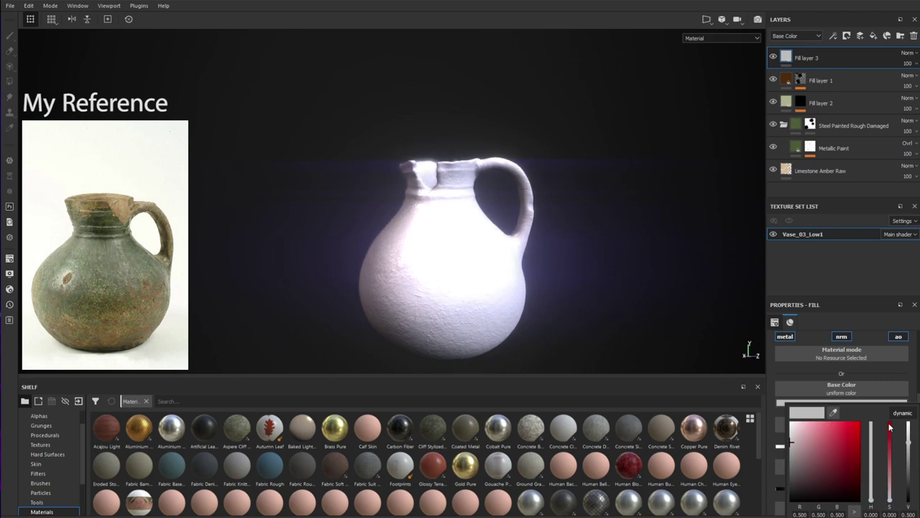
pyautogui.click(903, 417)
pyautogui.click(872, 475)
pyautogui.click(814, 462)
pyautogui.click(799, 465)
pyautogui.rightClick(811, 55)
pyautogui.click(821, 68)
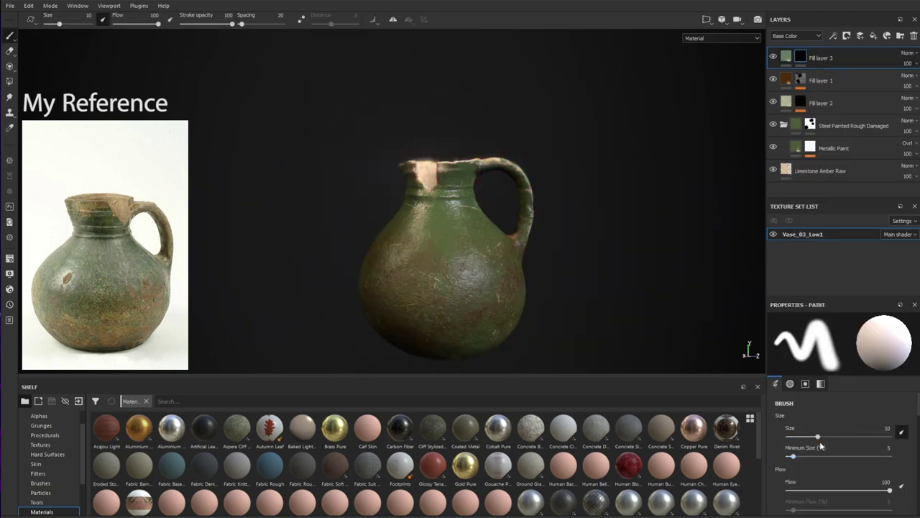
# Apply the Paint Old smart mask to Fill layer 3.
pyautogui.scroll(-3, 46, 483)
pyautogui.click(46, 484)
pyautogui.moveTo(760, 440); pyautogui.dragTo(759, 472)
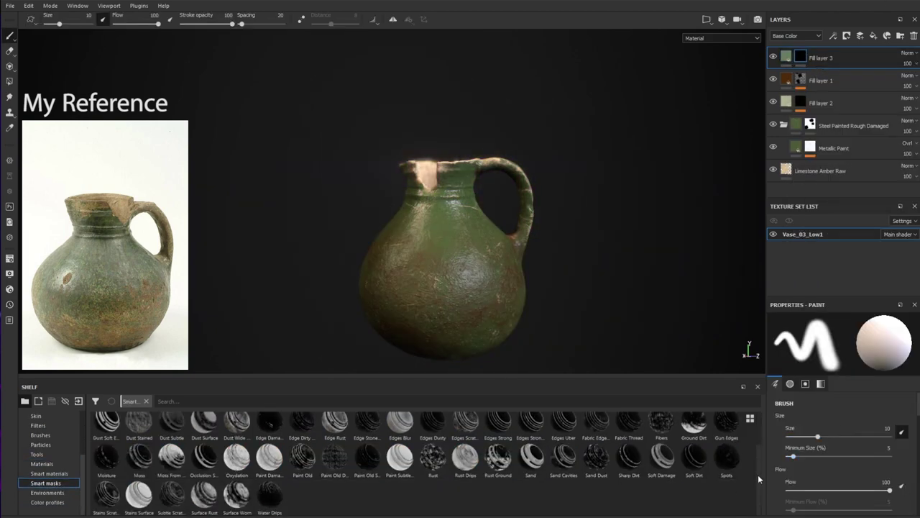
pyautogui.scroll(1, 758, 475)
pyautogui.moveTo(741, 141); pyautogui.dragTo(798, 59)
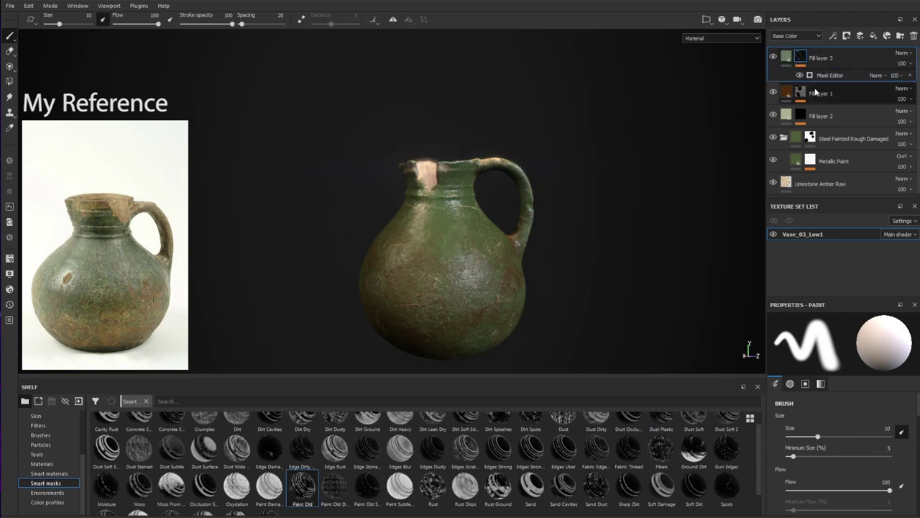
# Change Fill layer 3's base colour to a muted olive green.
pyautogui.click(787, 56)
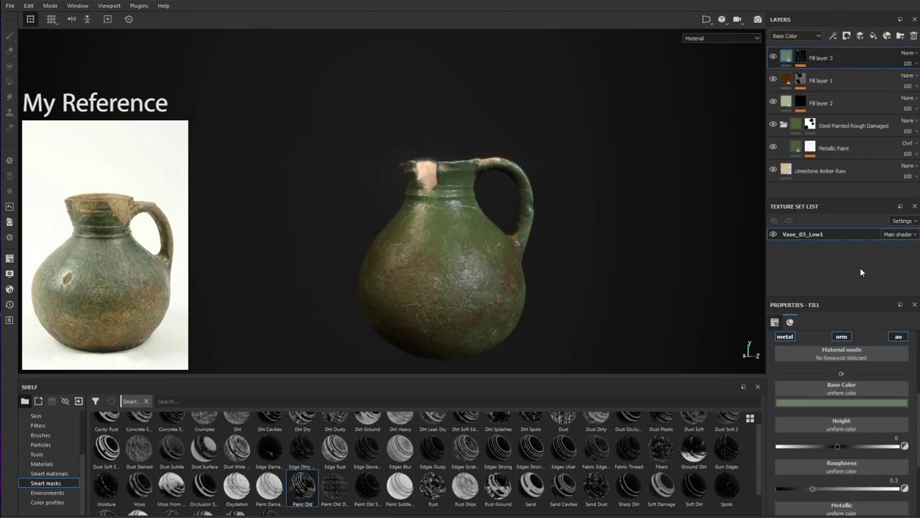
pyautogui.click(845, 402)
pyautogui.moveTo(799, 456); pyautogui.dragTo(794, 468)
pyautogui.keyDown('alt'); pyautogui.moveTo(564, 306); pyautogui.dragTo(549, 320); pyautogui.keyUp('alt')
pyautogui.click(853, 401)
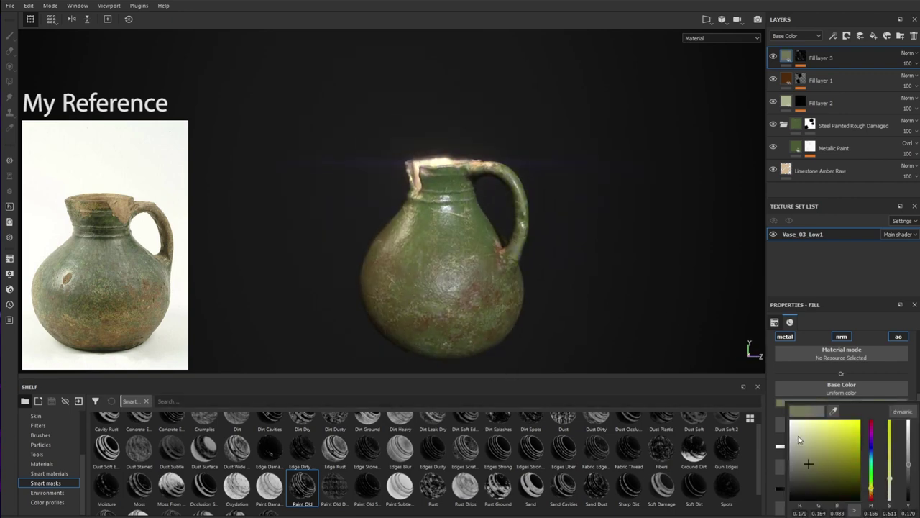
pyautogui.click(813, 464)
pyautogui.keyDown('alt'); pyautogui.moveTo(630, 353); pyautogui.dragTo(527, 316); pyautogui.keyUp('alt')
pyautogui.moveTo(838, 446); pyautogui.dragTo(838, 447)
pyautogui.moveTo(657, 331)
pyautogui.keyDown('alt'); pyautogui.mouseDown()
pyautogui.moveTo(604, 296)
pyautogui.moveTo(590, 305)
pyautogui.moveTo(602, 324)
pyautogui.moveTo(572, 307)
pyautogui.moveTo(654, 309)
pyautogui.mouseUp(); pyautogui.keyUp('alt')
# Turn off the viewport's post effects and set the brush's minimum size to 1%.
pyautogui.click(9, 274)
pyautogui.click(47, 461)
pyautogui.scroll(-3, 48, 464)
pyautogui.click(31, 478)
pyautogui.press('1')
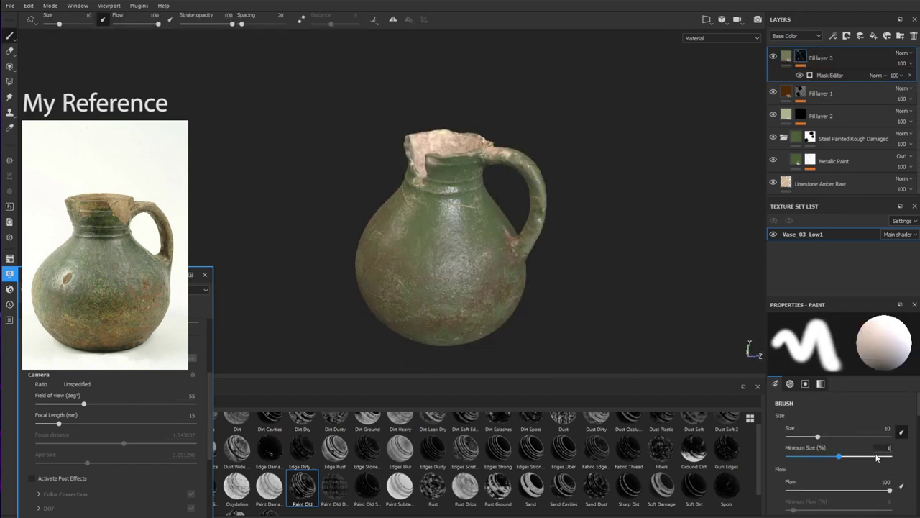
# Set the global contrast of Fill layer 3's Mask Editor to 0.7.
pyautogui.click(822, 76)
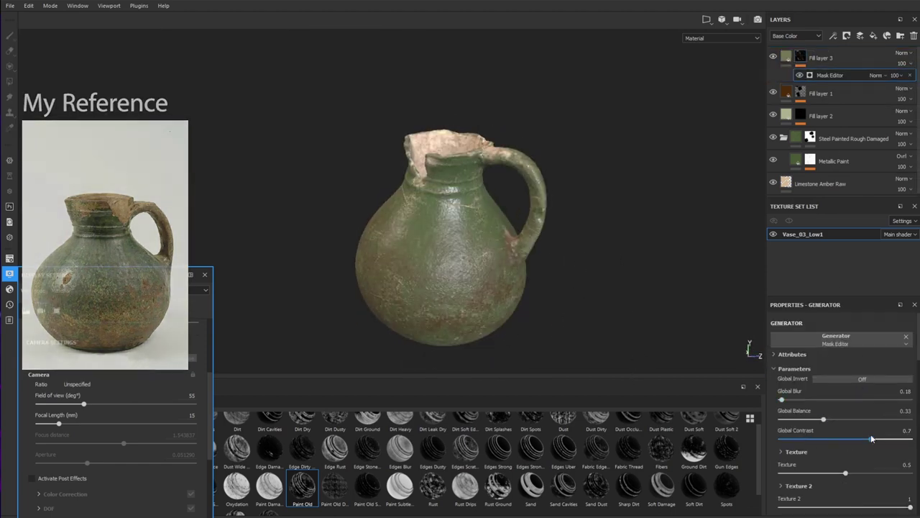
pyautogui.moveTo(680, 277)
pyautogui.keyDown('alt'); pyautogui.mouseDown()
pyautogui.moveTo(670, 273)
pyautogui.moveTo(673, 280)
pyautogui.mouseUp(); pyautogui.keyUp('alt')
# Change the Metallic Paint layer's base colour to a darker green.
pyautogui.click(799, 160)
pyautogui.click(820, 403)
pyautogui.moveTo(817, 478); pyautogui.dragTo(819, 479)
# Rename Fill layer 3 as "Light colour" and move it directly below Fill layer 2.
pyautogui.click(801, 66)
pyautogui.doubleClick(822, 58)
pyautogui.write('Light colour')
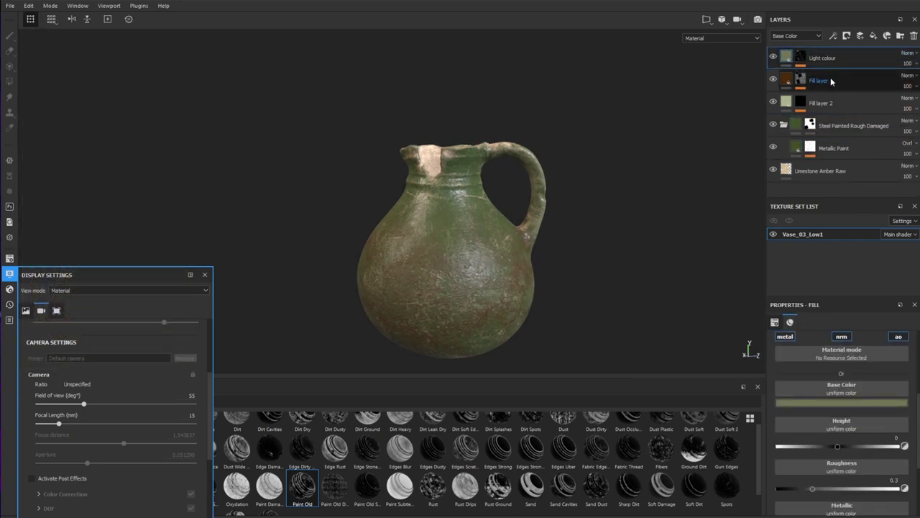
pyautogui.moveTo(850, 59); pyautogui.dragTo(827, 108)
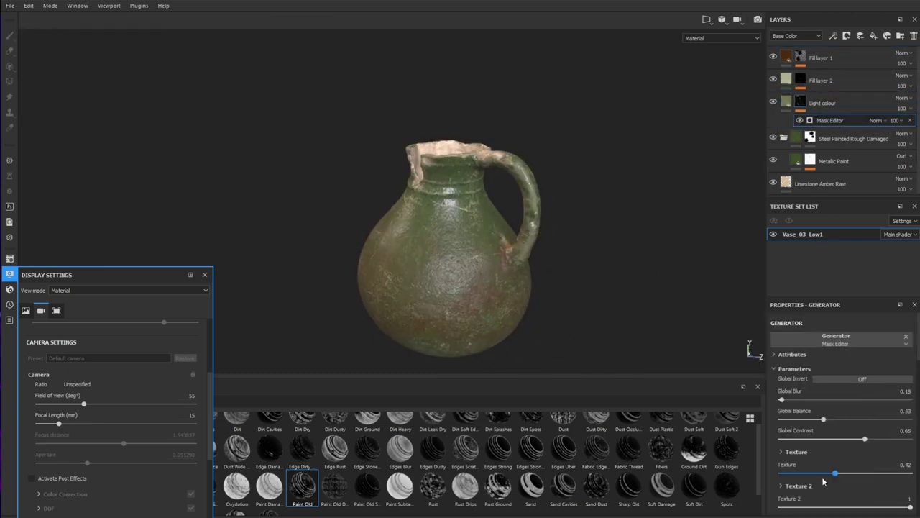
# Set the Light colour Mask Editor to global contrast 0.74, Texture 0.54 and Texture 2 0.83.
pyautogui.moveTo(812, 476); pyautogui.dragTo(846, 476)
pyautogui.moveTo(861, 508); pyautogui.dragTo(819, 509)
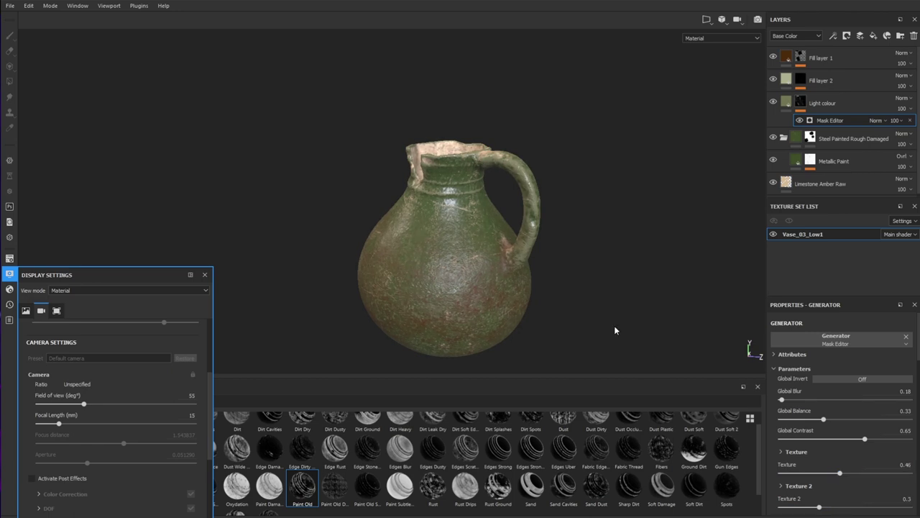
pyautogui.keyDown('alt'); pyautogui.moveTo(626, 316); pyautogui.dragTo(648, 288); pyautogui.keyUp('alt')
pyautogui.moveTo(849, 475); pyautogui.dragTo(915, 480)
pyautogui.moveTo(865, 440); pyautogui.dragTo(877, 443)
pyautogui.moveTo(820, 507); pyautogui.dragTo(911, 508)
pyautogui.moveTo(909, 474); pyautogui.dragTo(851, 475)
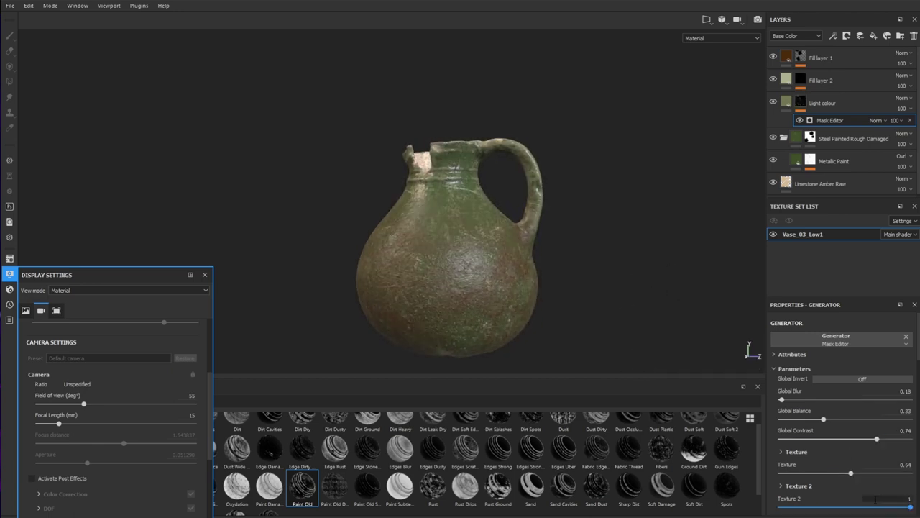
pyautogui.moveTo(909, 508); pyautogui.dragTo(888, 508)
# Compare the jug with post effects switched on and off.
pyautogui.keyDown('alt'); pyautogui.moveTo(626, 288); pyautogui.dragTo(600, 323); pyautogui.keyUp('alt')
pyautogui.keyDown('ctrl'); pyautogui.keyDown('alt'); pyautogui.moveTo(600, 324); pyautogui.dragTo(561, 330); pyautogui.keyUp('alt'); pyautogui.keyUp('ctrl')
pyautogui.keyDown('alt'); pyautogui.moveTo(561, 331); pyautogui.dragTo(586, 327); pyautogui.keyUp('alt')
pyautogui.click(32, 479)
pyautogui.click(33, 478)
# Examine the remaining weights and texture inputs of the Light colour layer's Mask Editor.
pyautogui.scroll(-3, 793, 385)
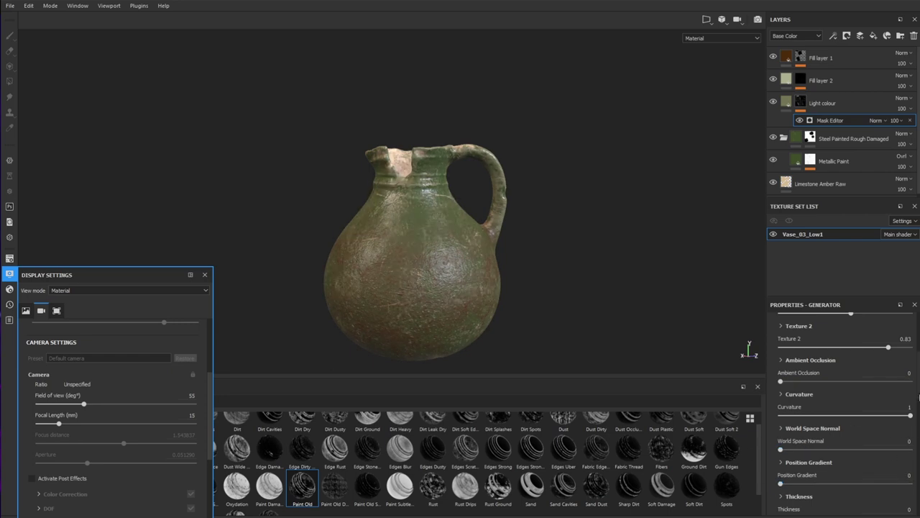
pyautogui.scroll(-5, 793, 385)
pyautogui.moveTo(785, 357); pyautogui.dragTo(779, 358)
pyautogui.click(861, 498)
pyautogui.click(861, 498)
pyautogui.moveTo(821, 485); pyautogui.dragTo(733, 503)
pyautogui.scroll(-5, 919, 475)
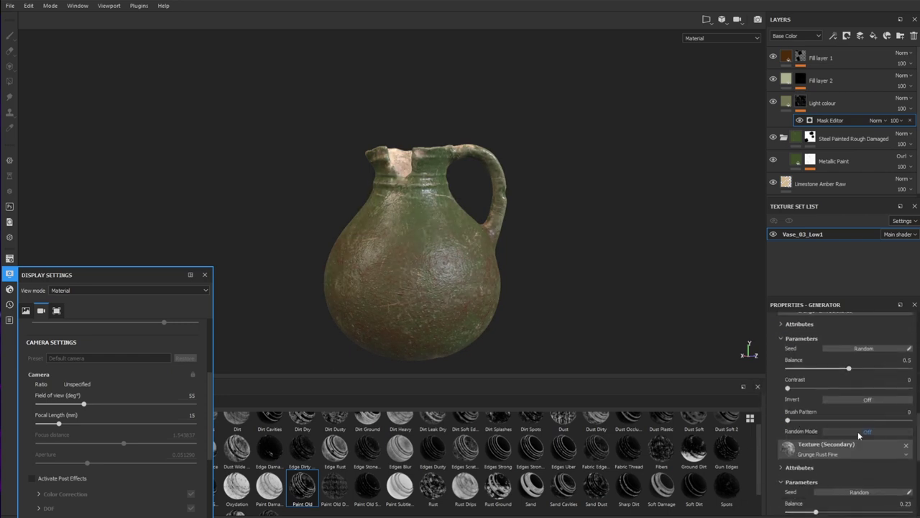
pyautogui.moveTo(919, 474); pyautogui.dragTo(919, 480)
pyautogui.keyDown('alt'); pyautogui.moveTo(611, 287); pyautogui.dragTo(576, 309); pyautogui.keyUp('alt')
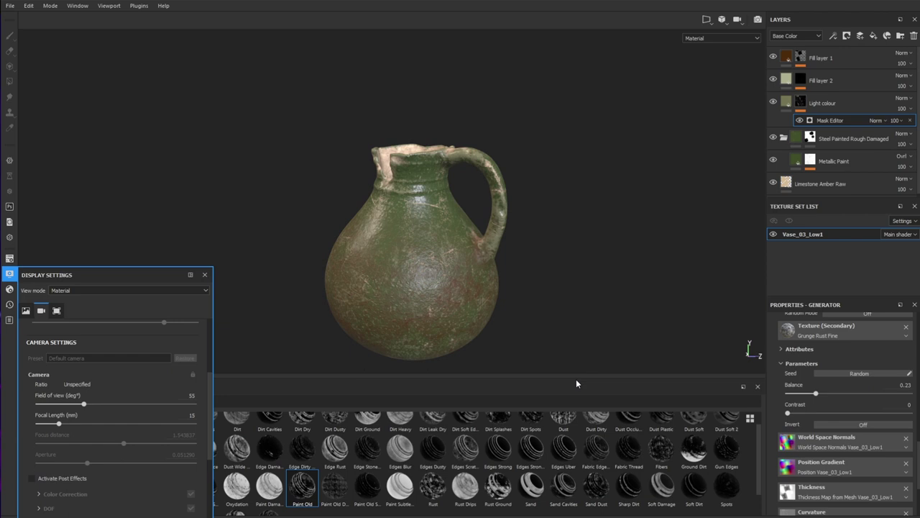
# Duplicate Fill layer 1 and adjust the Position generator in the copy's mask.
pyautogui.keyDown('alt'); pyautogui.moveTo(265, 268); pyautogui.dragTo(297, 248); pyautogui.keyUp('alt')
pyautogui.rightClick(850, 56)
pyautogui.click(853, 244)
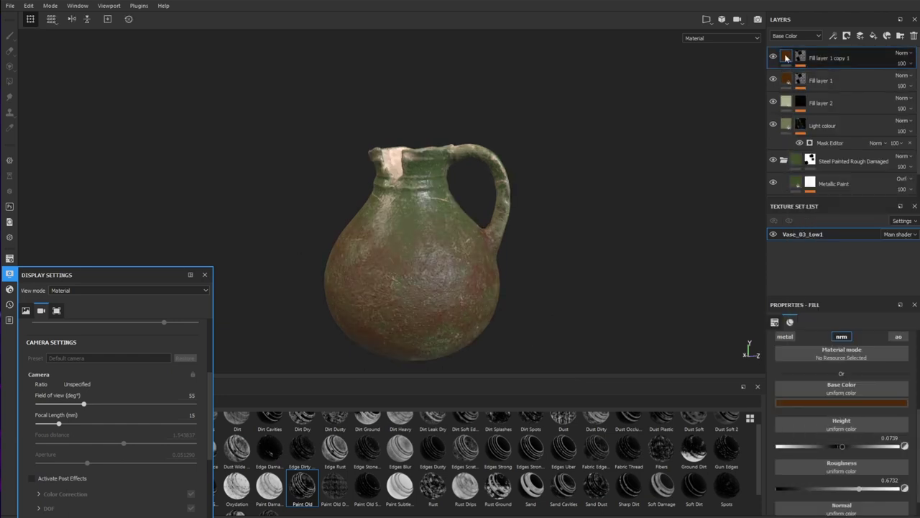
pyautogui.click(801, 57)
pyautogui.click(820, 89)
pyautogui.moveTo(830, 392); pyautogui.dragTo(856, 397)
# Change the base colour of Fill layer 1 copy 1 to a mustard ochre.
pyautogui.click(787, 57)
pyautogui.click(847, 403)
pyautogui.moveTo(871, 500); pyautogui.dragTo(872, 495)
pyautogui.moveTo(847, 475); pyautogui.dragTo(836, 471)
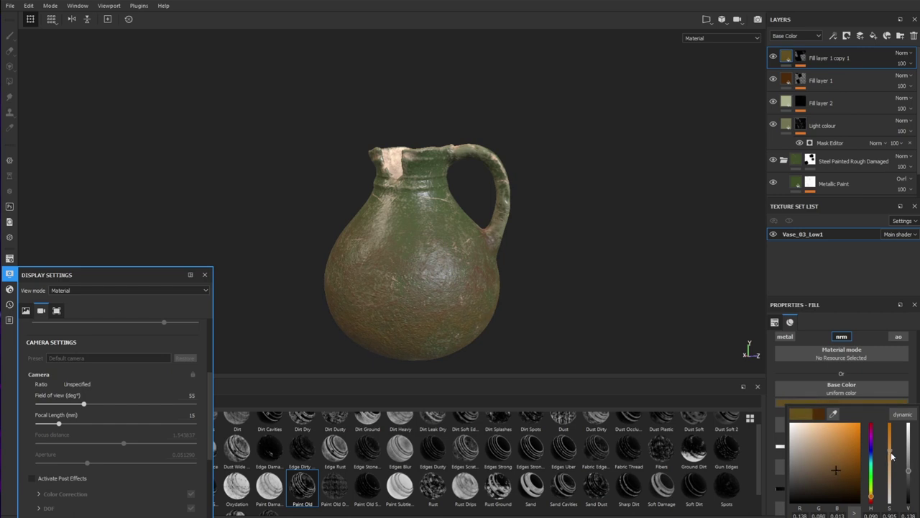
pyautogui.moveTo(890, 452)
pyautogui.mouseDown()
pyautogui.moveTo(891, 461)
pyautogui.moveTo(909, 458)
pyautogui.mouseUp()
# Fine-tune the Dirt generator in the copied layer's mask and turn post effects back on.
pyautogui.click(801, 57)
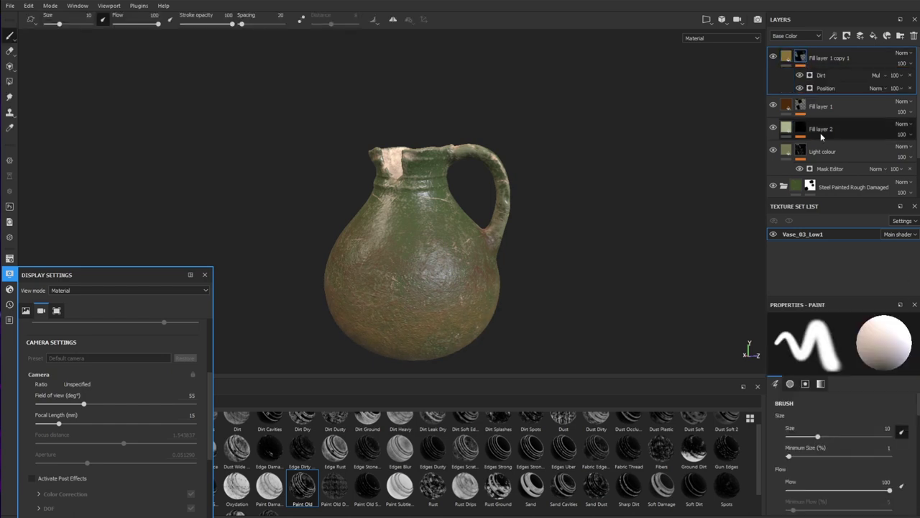
pyautogui.click(824, 77)
pyautogui.moveTo(870, 383)
pyautogui.mouseDown()
pyautogui.moveTo(861, 383)
pyautogui.moveTo(874, 383)
pyautogui.mouseUp()
pyautogui.moveTo(872, 403); pyautogui.dragTo(876, 404)
pyautogui.moveTo(876, 384); pyautogui.dragTo(871, 384)
pyautogui.keyDown('alt'); pyautogui.moveTo(610, 308); pyautogui.dragTo(662, 324); pyautogui.keyUp('alt')
pyautogui.keyDown('alt'); pyautogui.moveTo(662, 325); pyautogui.dragTo(619, 326); pyautogui.keyUp('alt')
pyautogui.click(32, 478)
pyautogui.moveTo(876, 404); pyautogui.dragTo(855, 386)
# Open the Metallic Paint layer's base colour for editing.
pyautogui.scroll(-10, 115, 417)
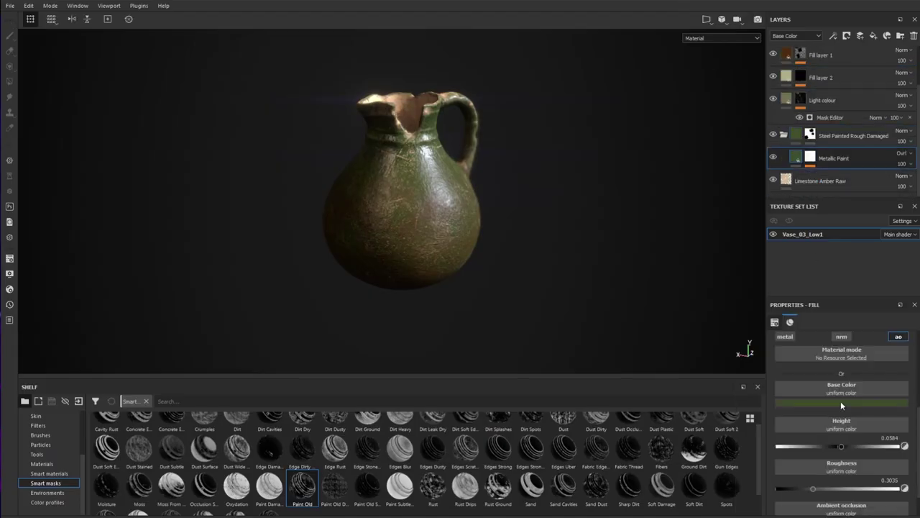
pyautogui.click(841, 400)
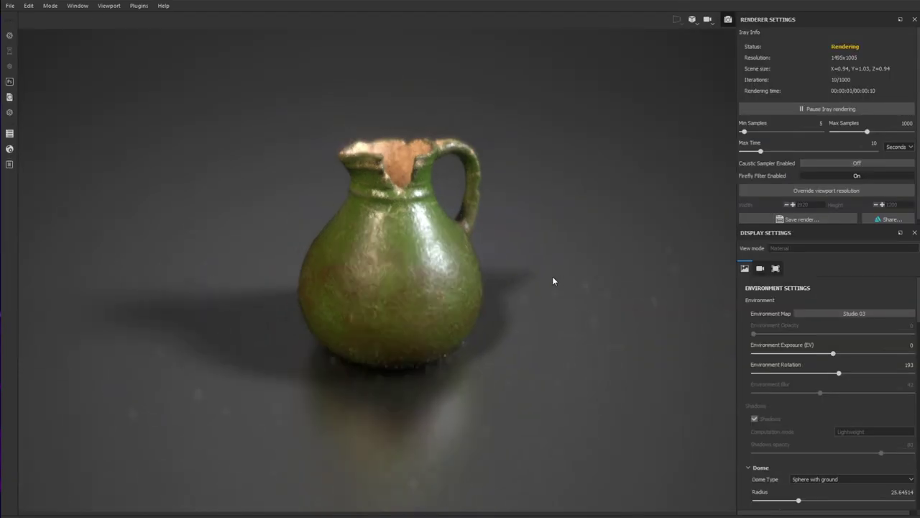
# Set the Iray camera's focus distance to 1.877224, override the render resolution to 1920 × 1080 and reframe the jug.
pyautogui.scroll(-5, 761, 357)
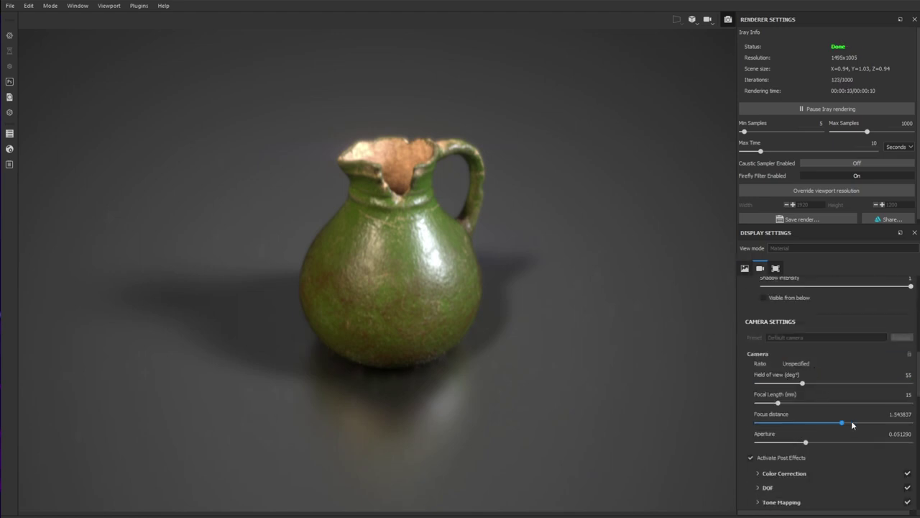
pyautogui.moveTo(847, 424); pyautogui.dragTo(850, 425)
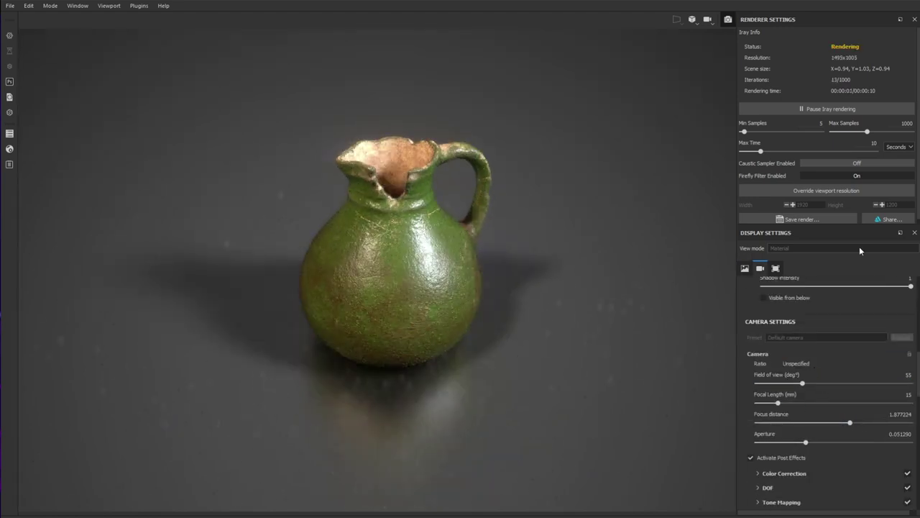
pyautogui.click(850, 190)
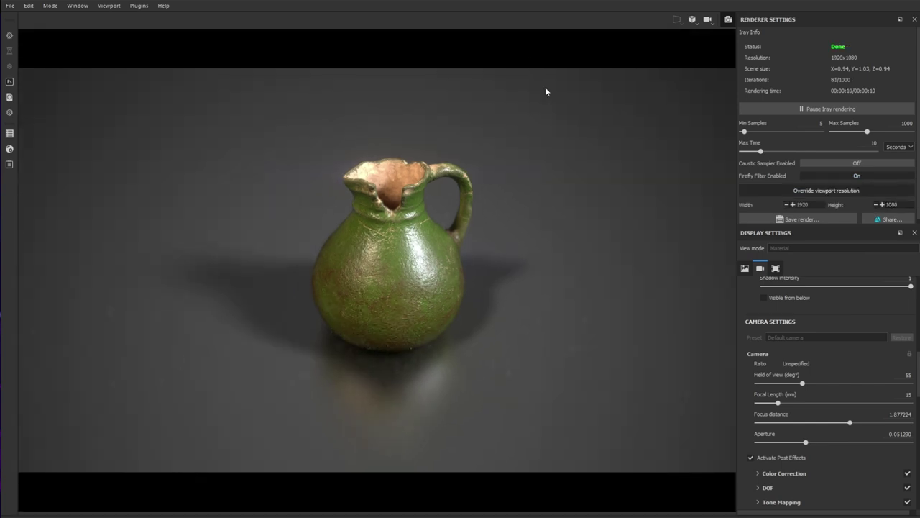
pyautogui.scroll(2, 357, 211)
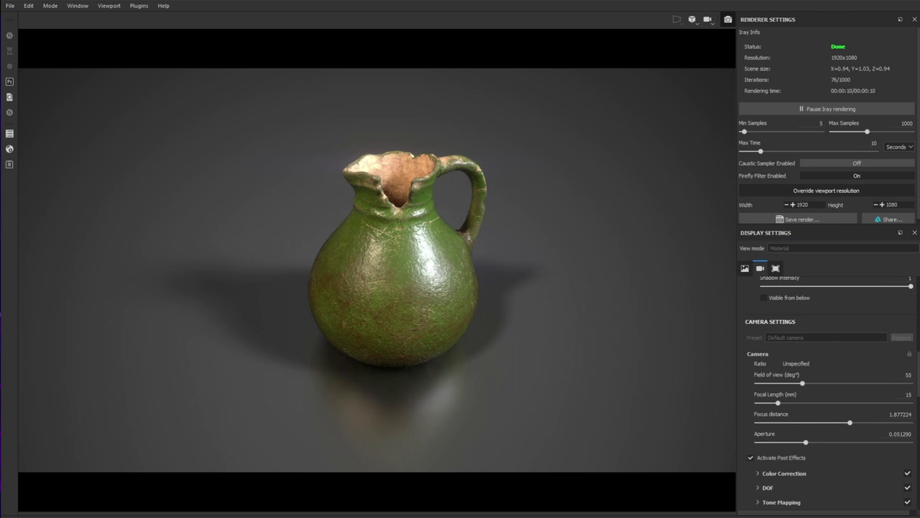
pyautogui.keyDown('alt'); pyautogui.moveTo(541, 257); pyautogui.dragTo(542, 325, button='middle'); pyautogui.keyUp('alt')
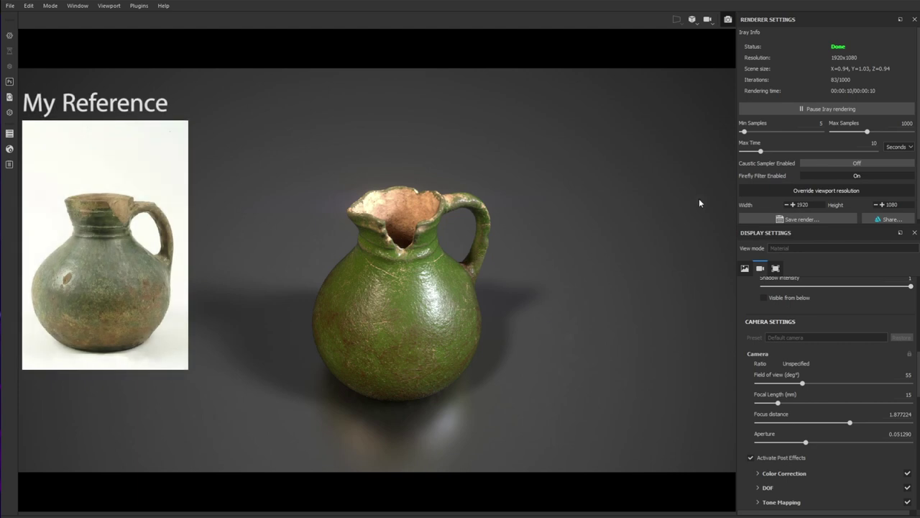
# Try the Iray render with the caustic sampler enabled.
pyautogui.scroll(2, 846, 347)
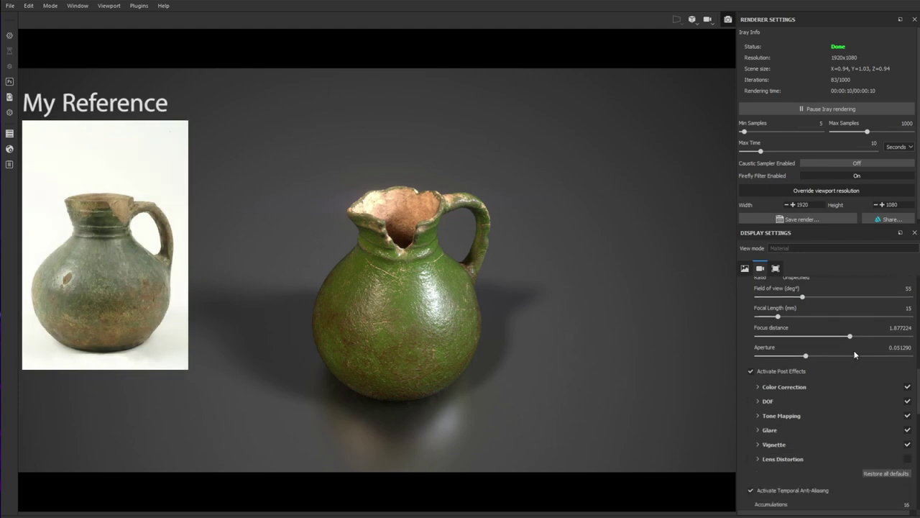
pyautogui.scroll(4, 846, 297)
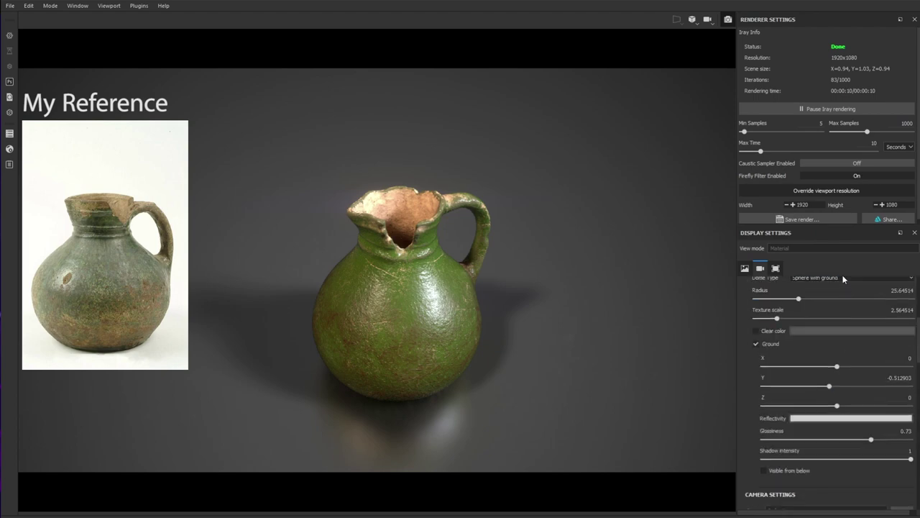
pyautogui.click(849, 165)
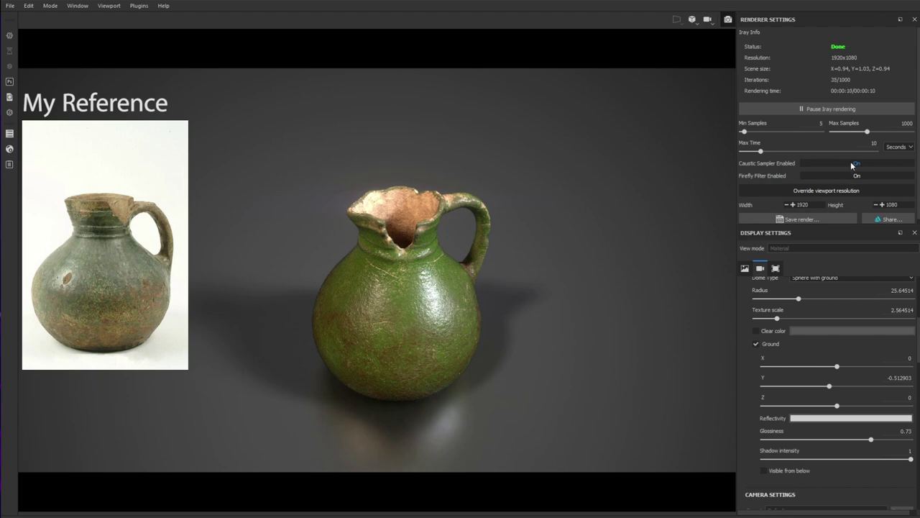
pyautogui.click(853, 165)
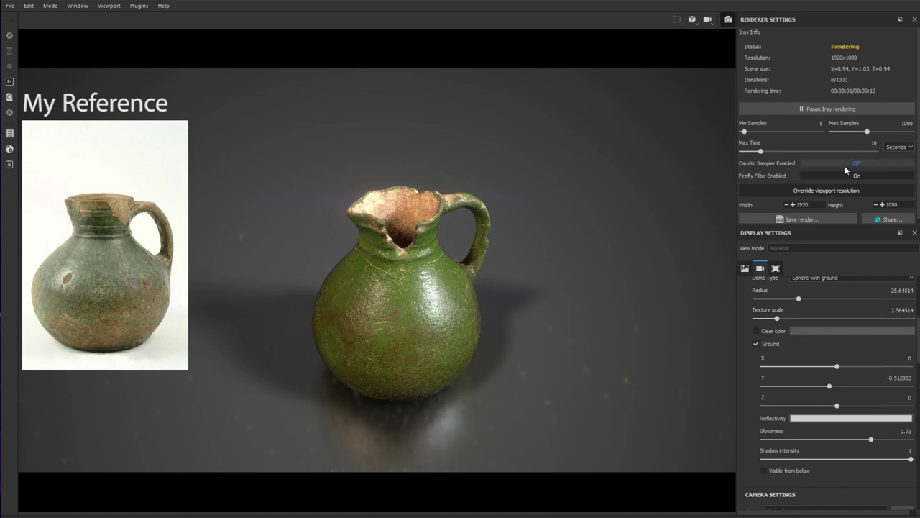